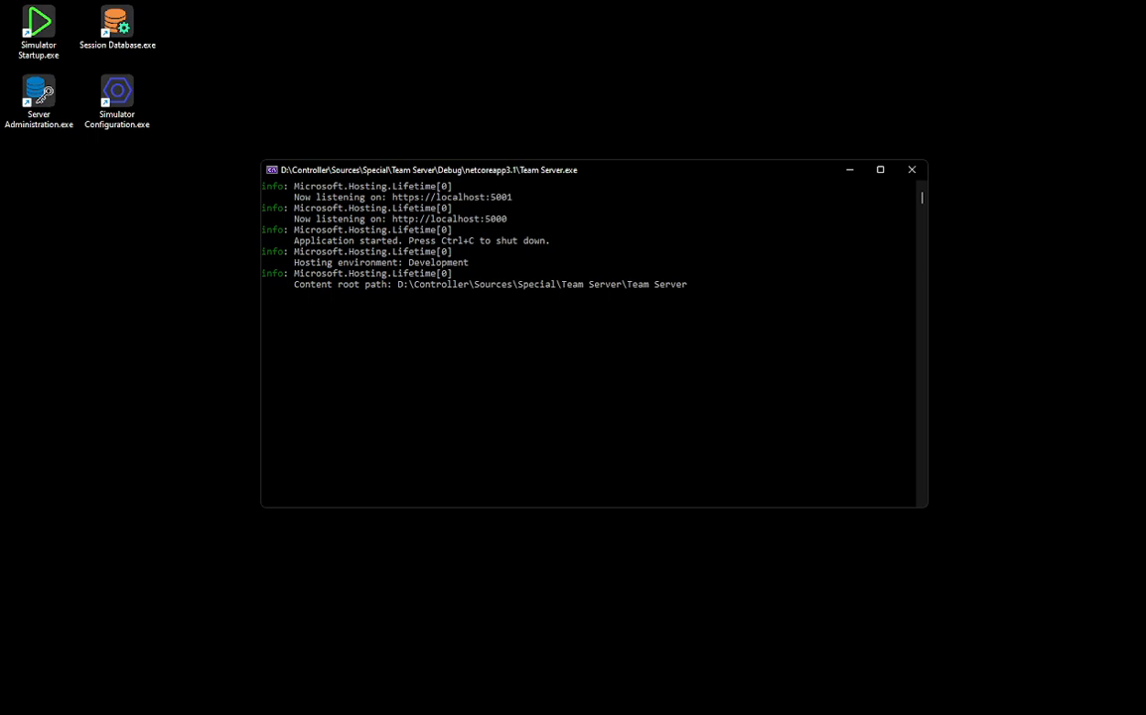
# Browse File Explorer to D:\Controller\Binaries\Team Server, then move the window off-screen
pyautogui.hotkey('alt', 'F4')
pyautogui.press('super+d')
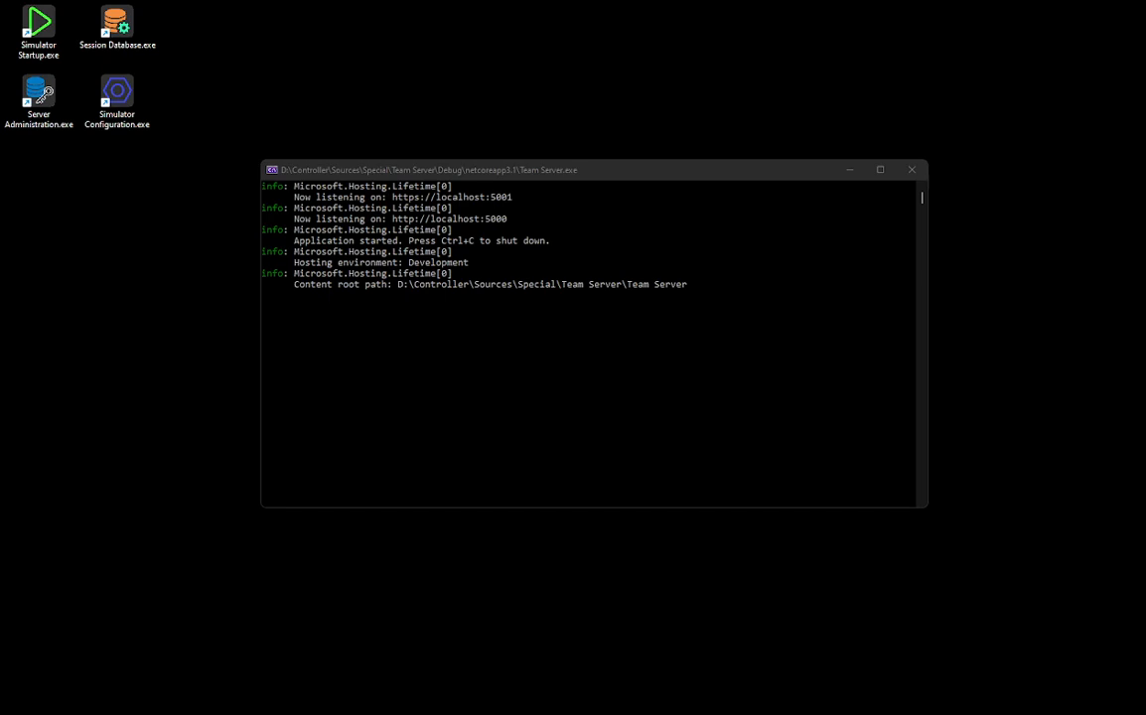
pyautogui.moveTo(894, 714); pyautogui.dragTo(690, 130)
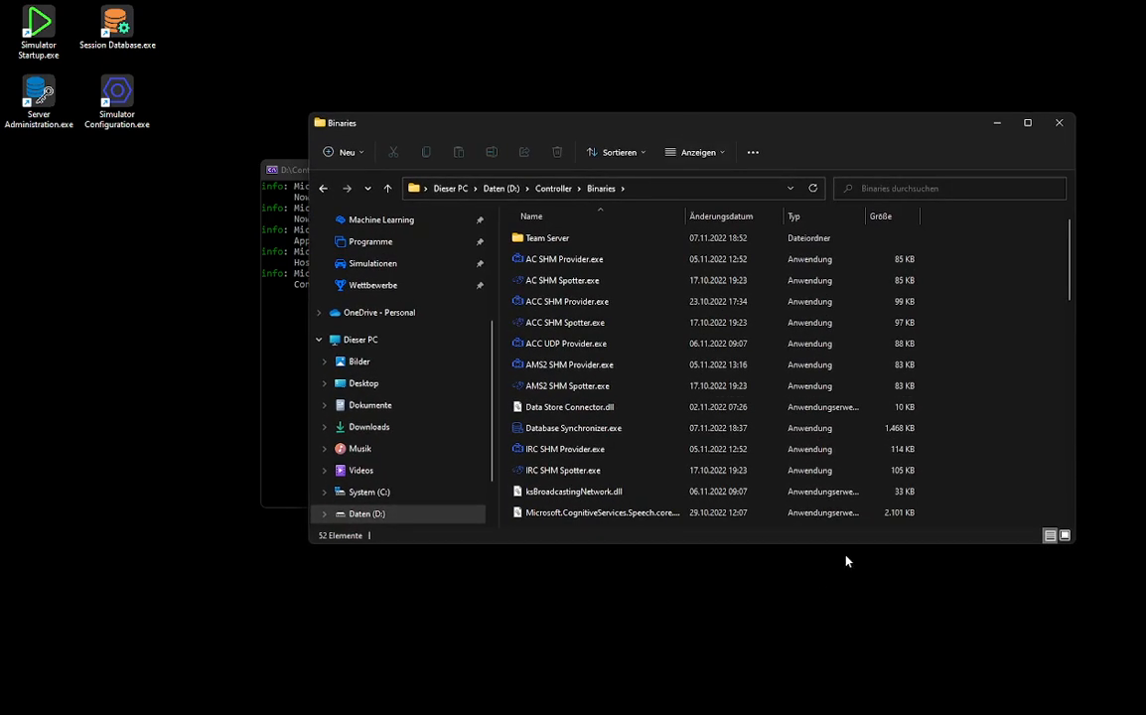
pyautogui.click(556, 188)
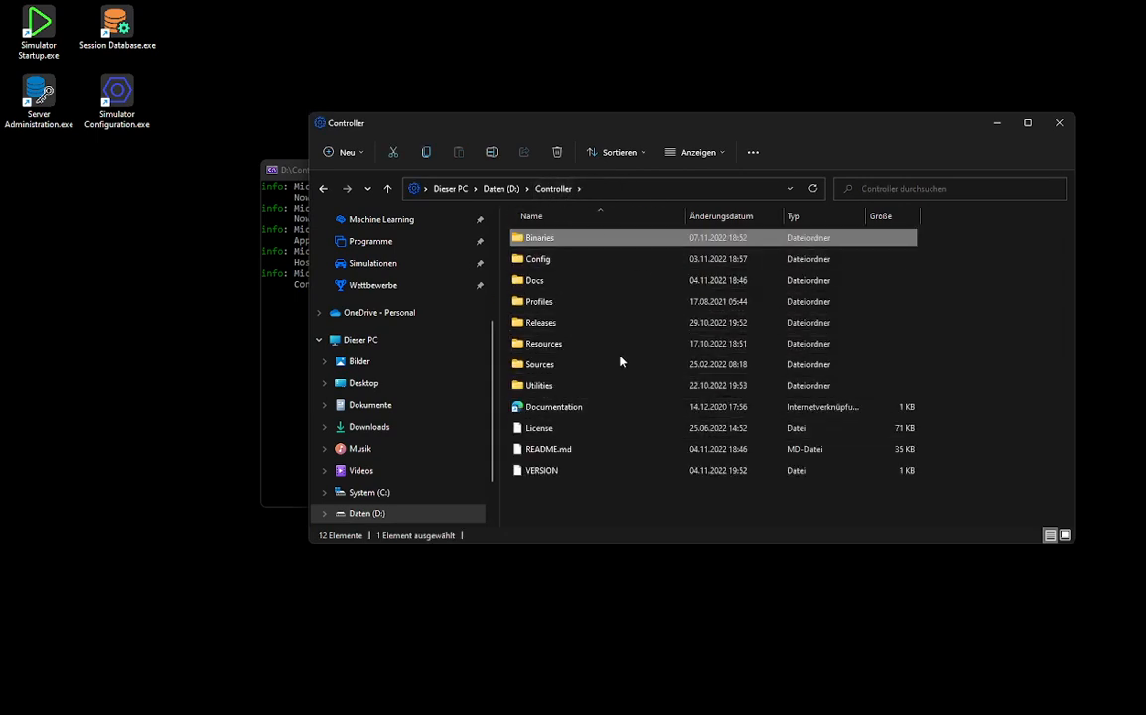
pyautogui.doubleClick(544, 244)
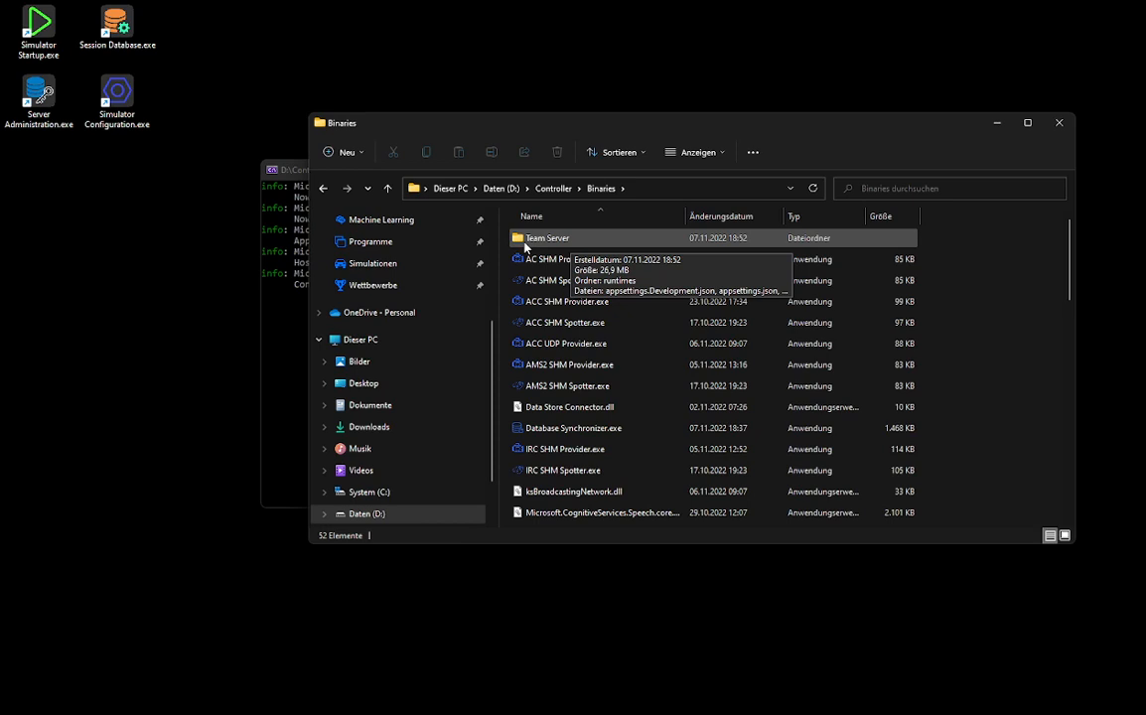
pyautogui.doubleClick(526, 240)
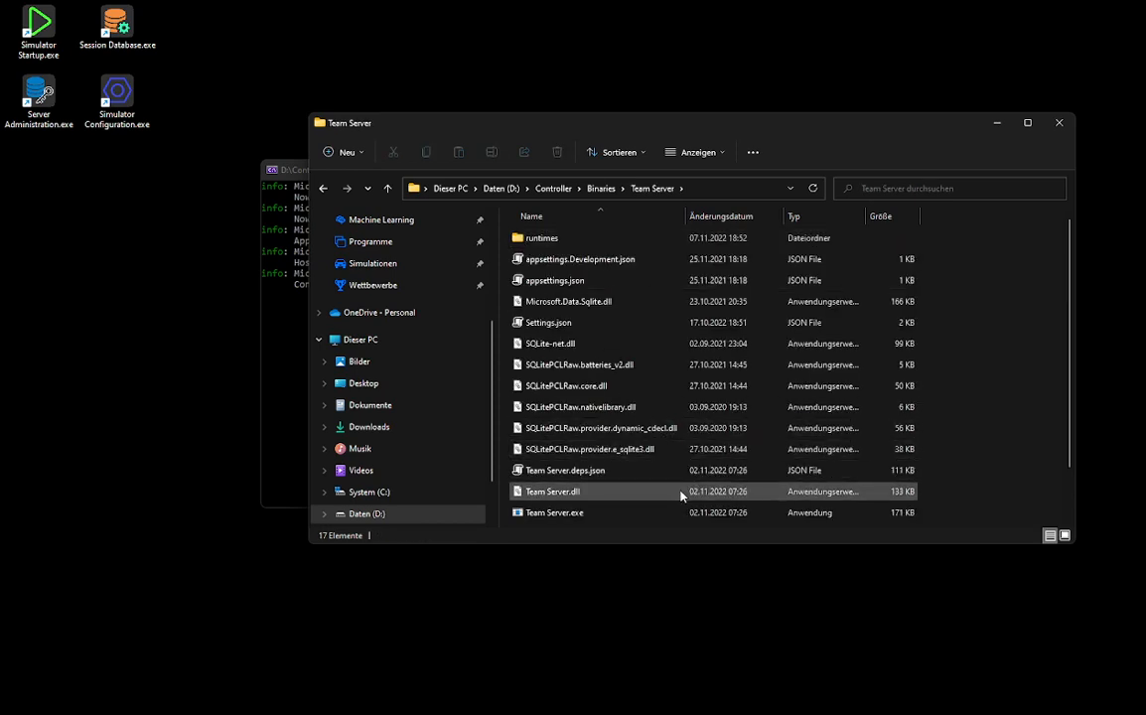
pyautogui.scroll(-1, 619, 448)
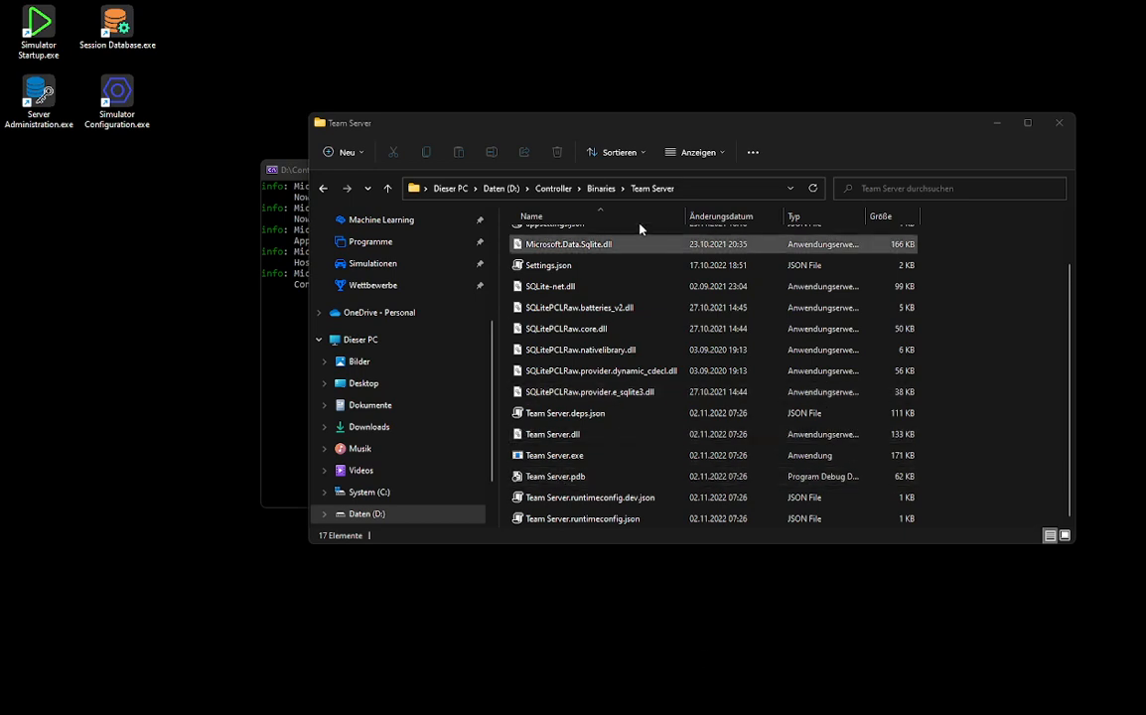
pyautogui.moveTo(857, 129); pyautogui.dragTo(864, 714)
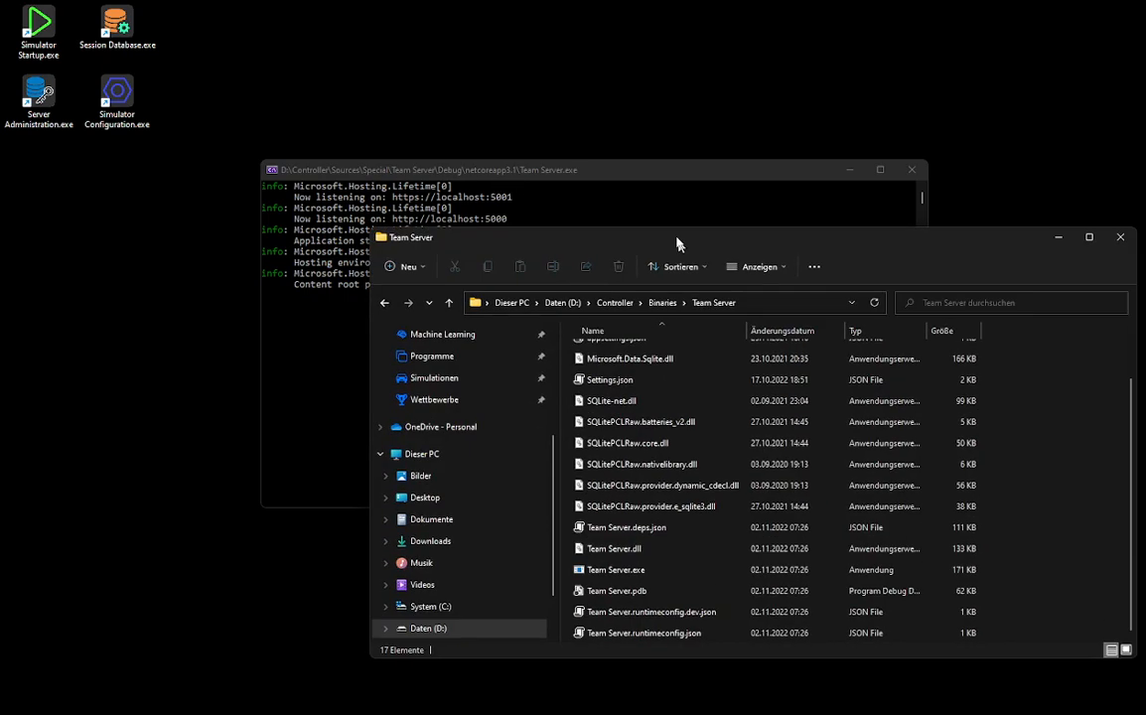
# Bring Explorer back and reopen Binaries\Team Server to list its 17 items, including Team Server.exe
pyautogui.moveTo(678, 243); pyautogui.dragTo(630, 120)
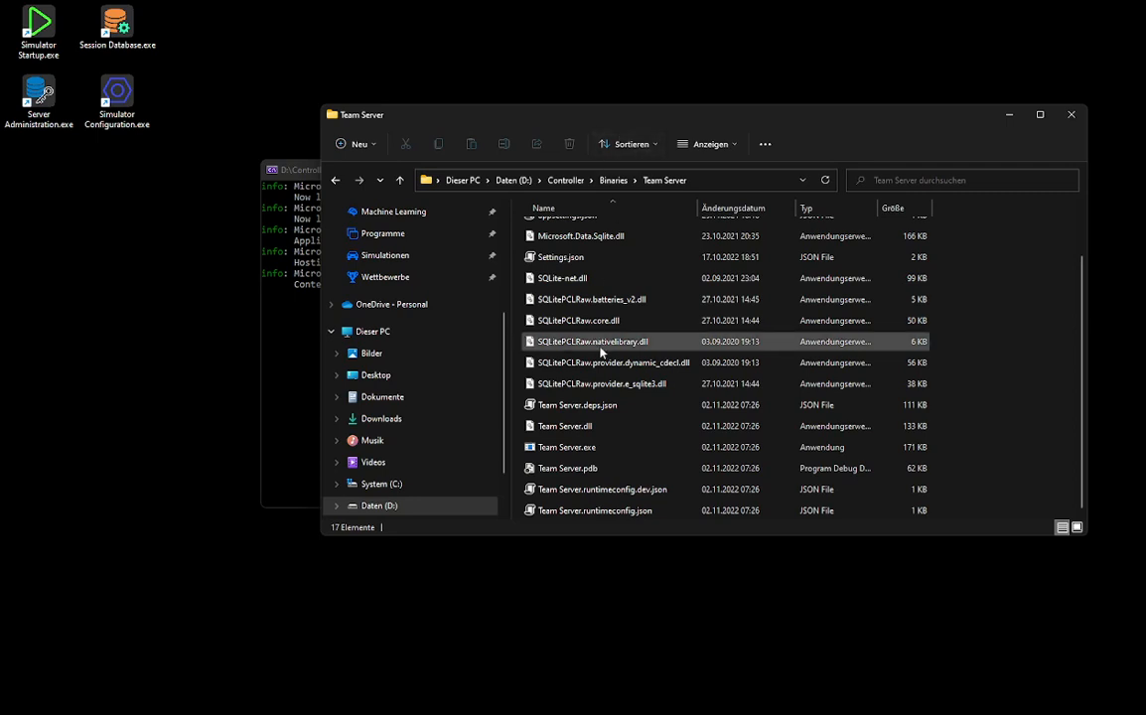
pyautogui.click(612, 180)
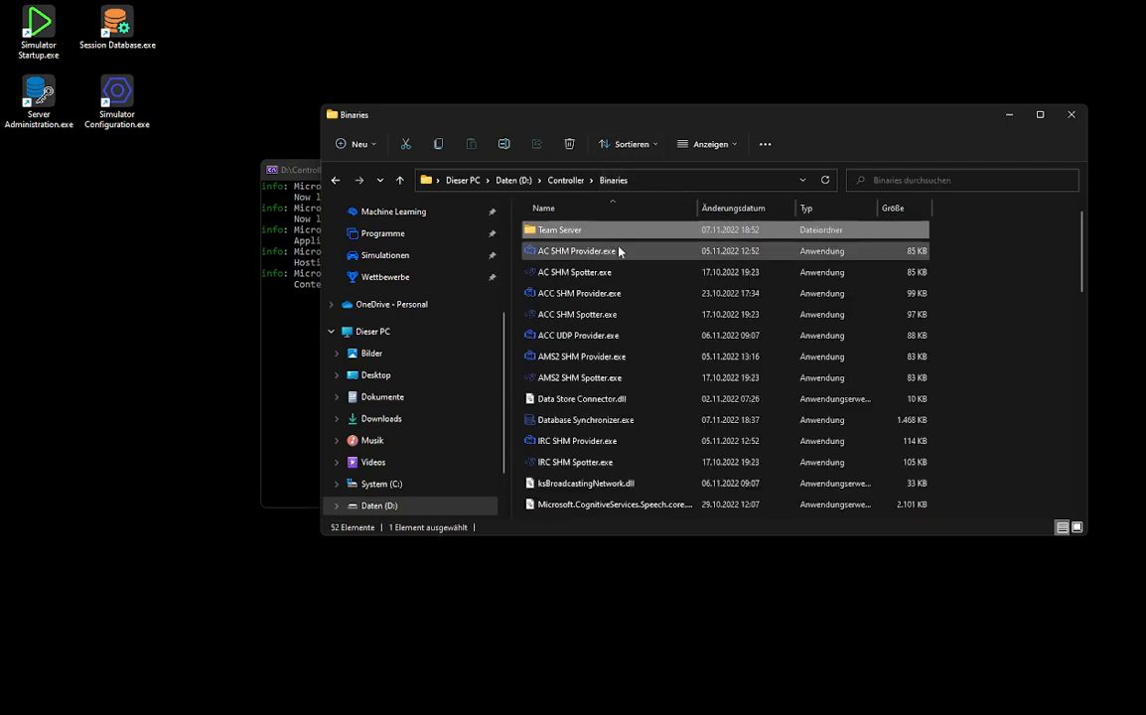
pyautogui.moveTo(558, 234)
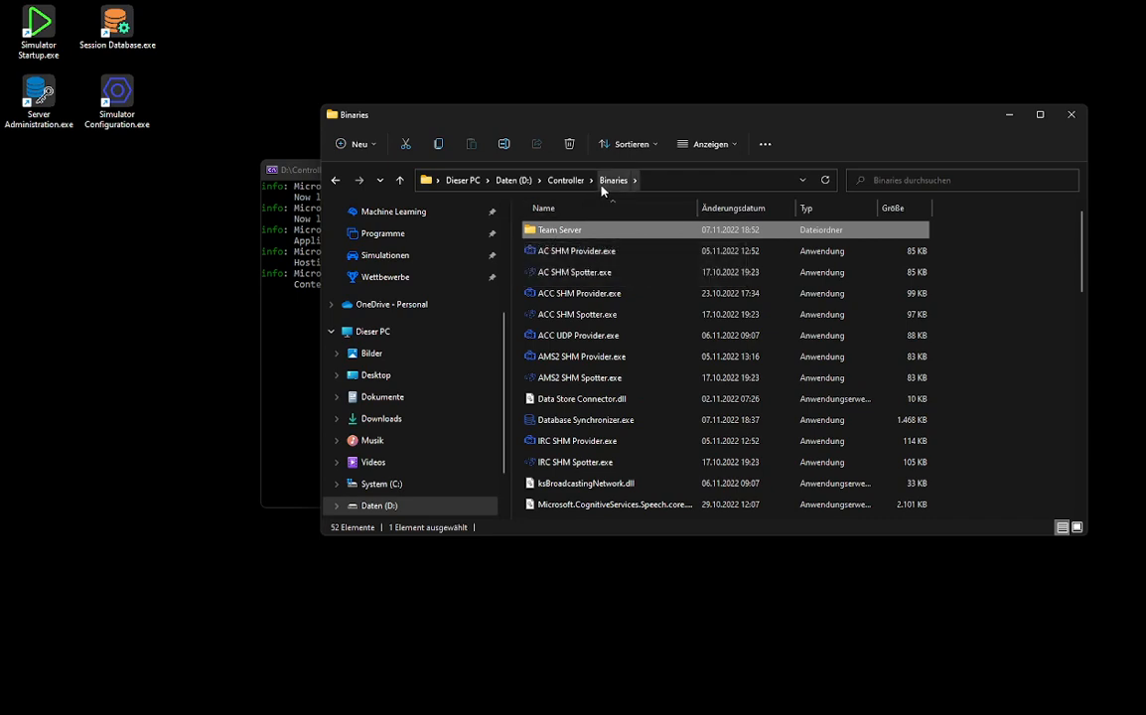
pyautogui.doubleClick(565, 230)
pyautogui.scroll(-3, 611, 417)
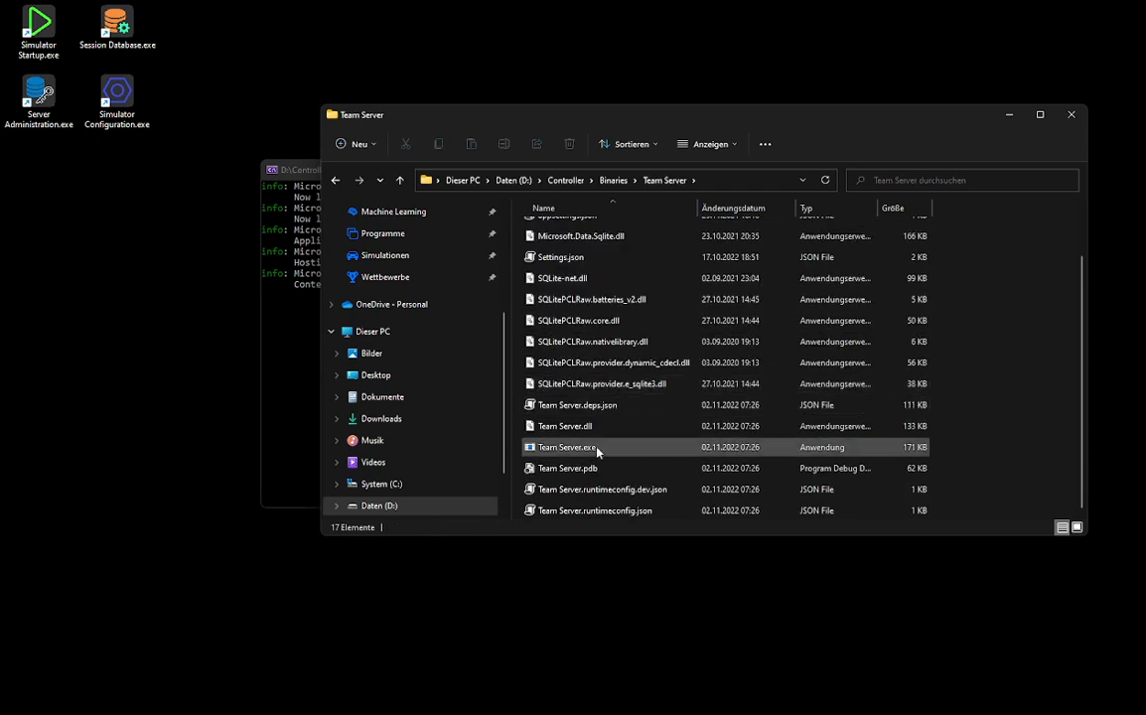
pyautogui.moveTo(596, 452)
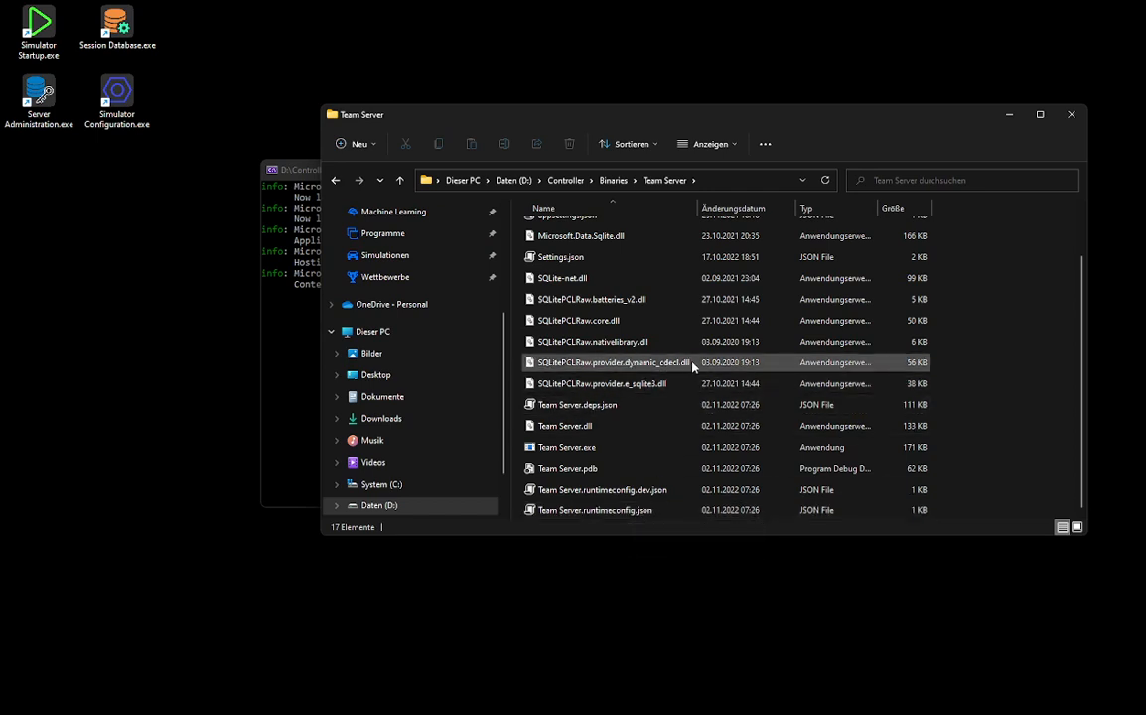
# Minimize Explorer and the Team Server console to reveal the desktop shortcuts
pyautogui.click(1008, 115)
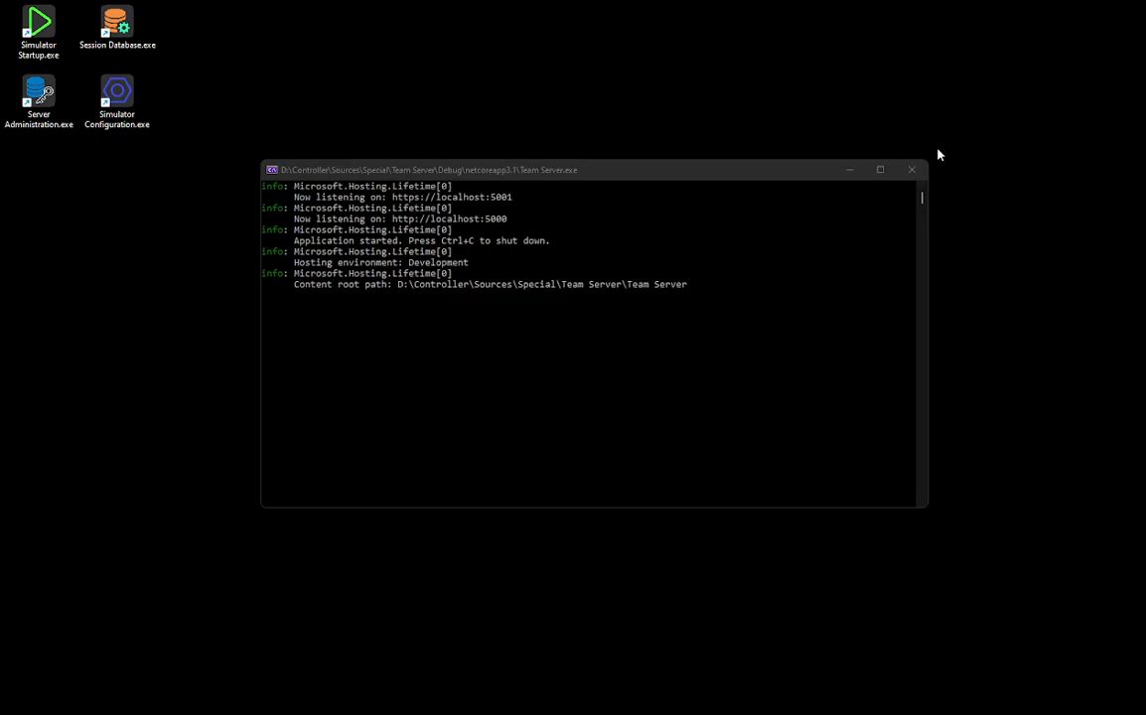
pyautogui.click(849, 171)
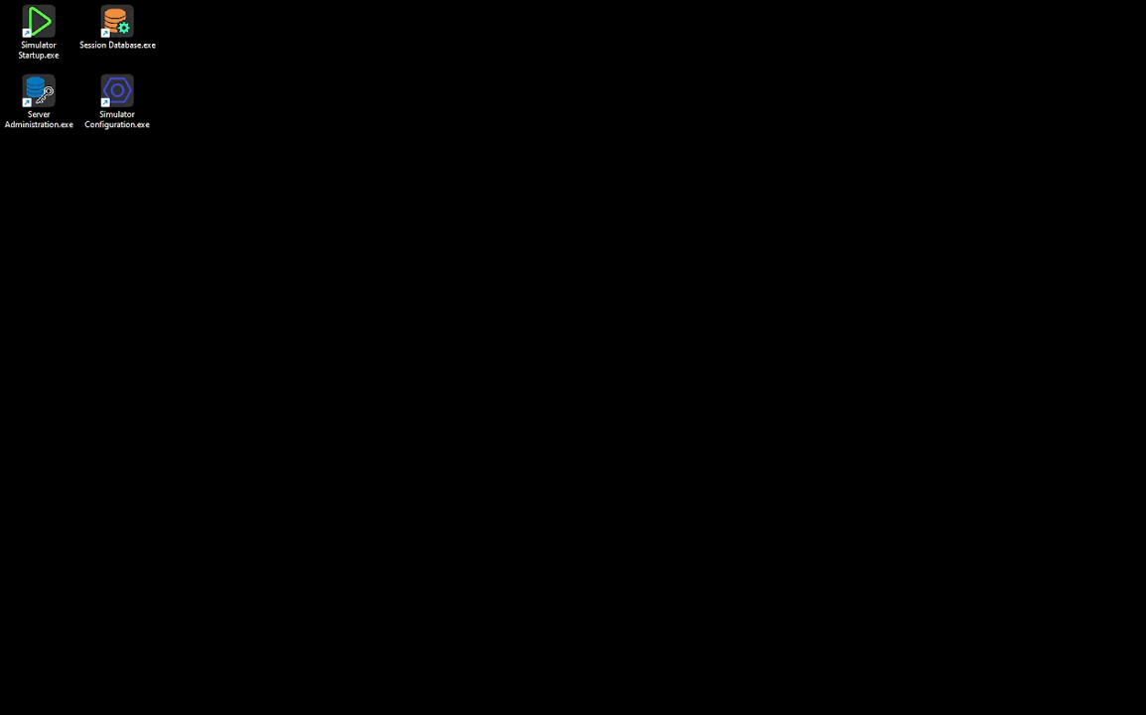
# Start Server Administration, centre its window and log in with the administrator user name and password
pyautogui.click(39, 96)
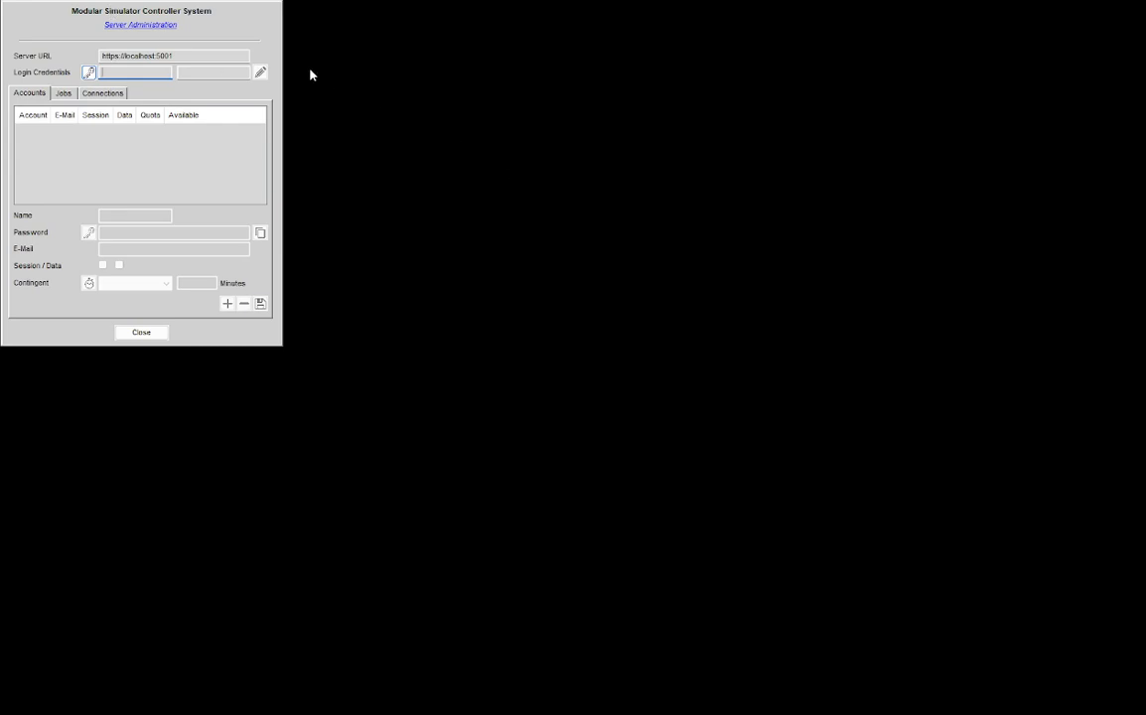
pyautogui.moveTo(178, 17); pyautogui.dragTo(633, 203)
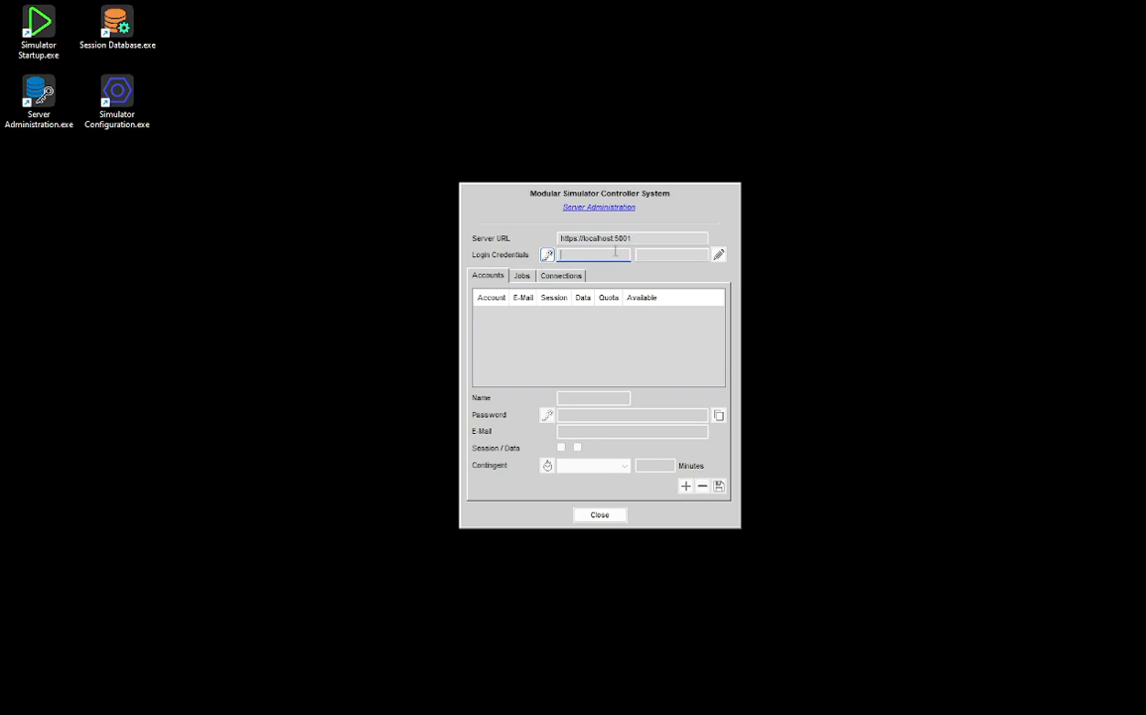
pyautogui.write('admin')
pyautogui.press('Tab')
pyautogui.write('•••••')
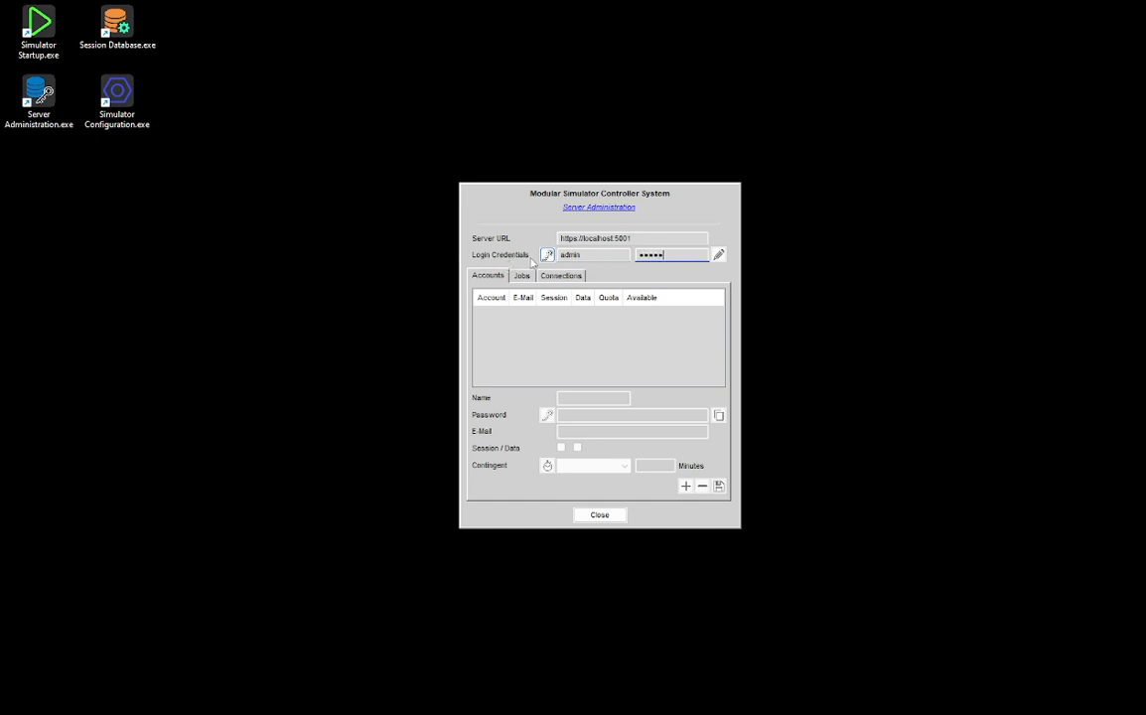
pyautogui.press('Return')
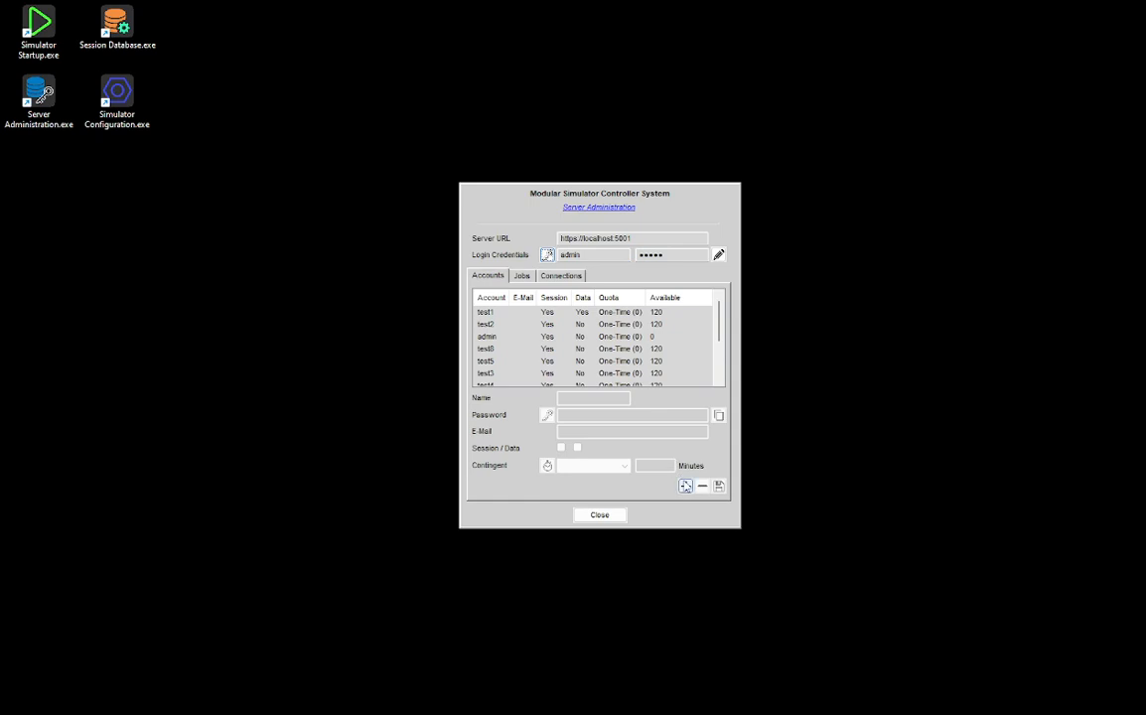
# Compare account permissions: test1 has Session and Data access, test8 only Session
pyautogui.click(490, 314)
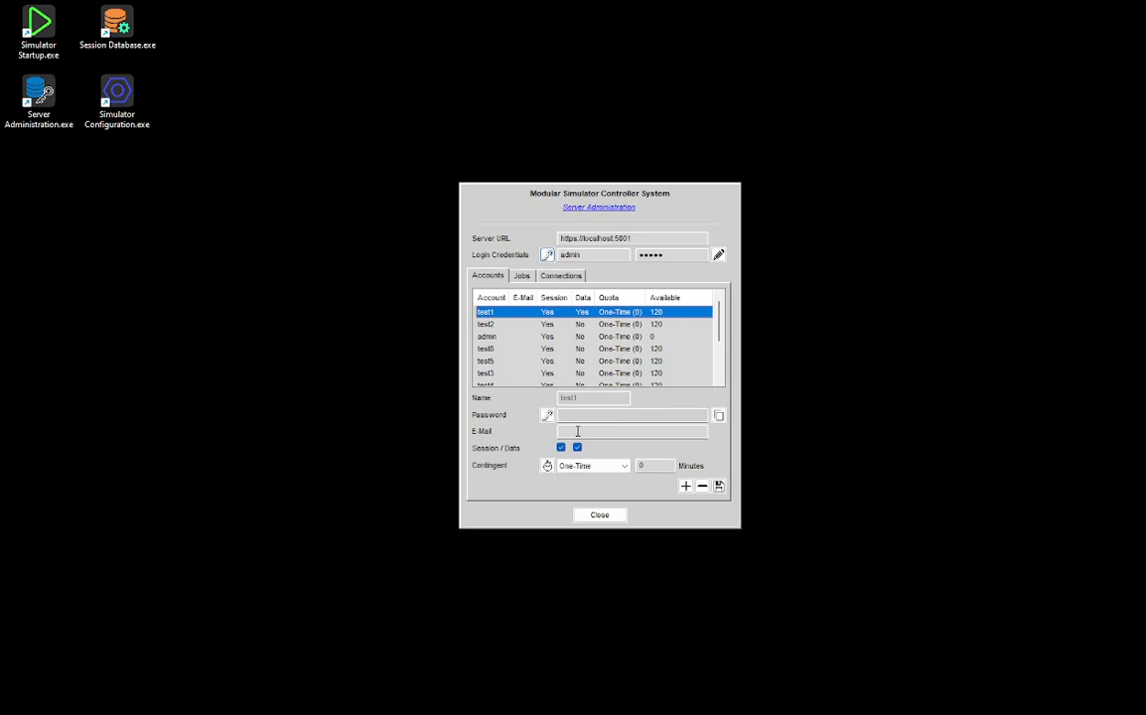
pyautogui.click(504, 348)
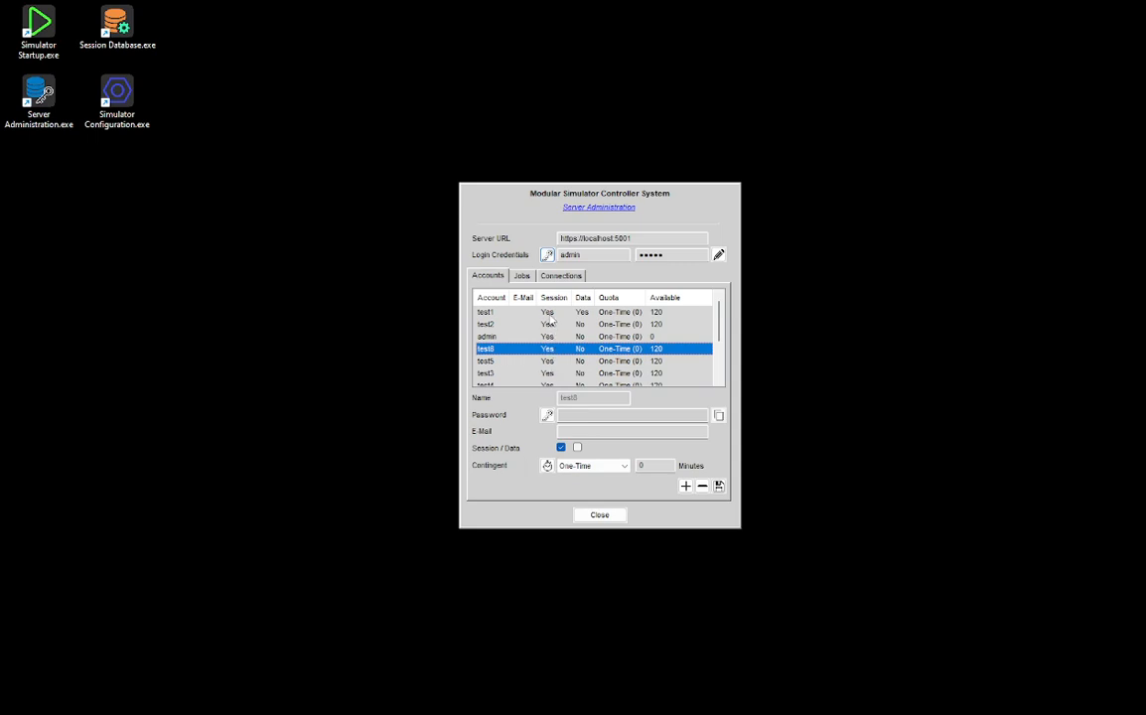
pyautogui.click(502, 312)
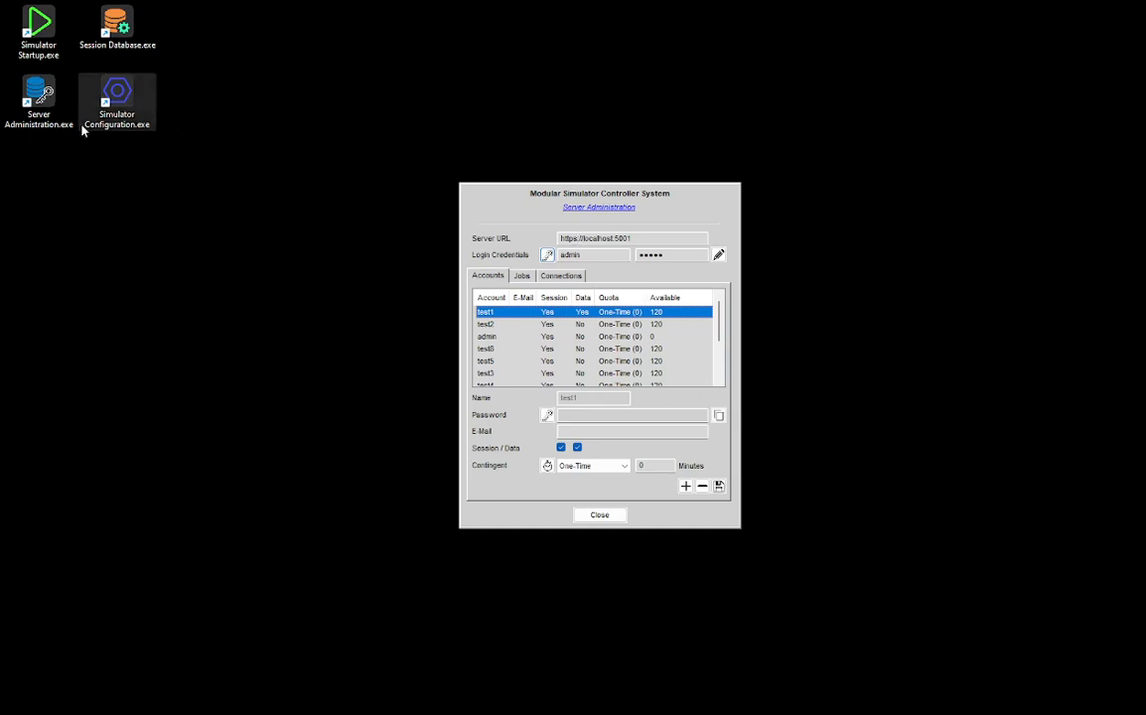
# Start Simulator Configuration and scroll its tab strip to the Team Server settings page
pyautogui.click(117, 92)
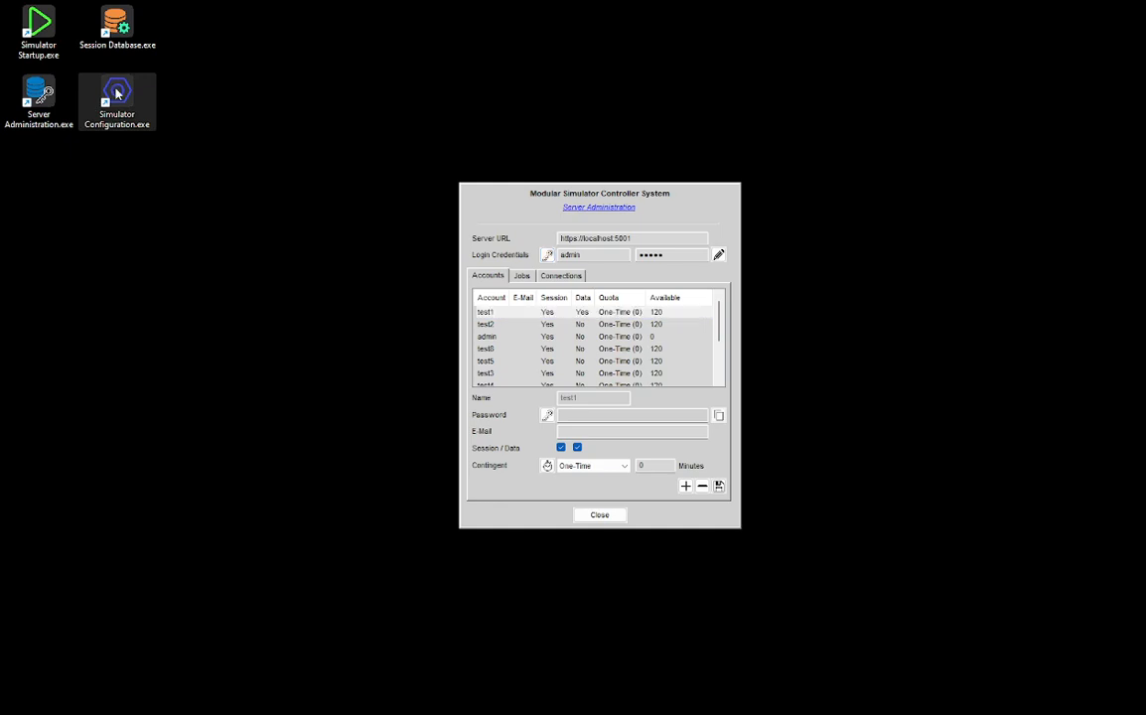
pyautogui.click(623, 490)
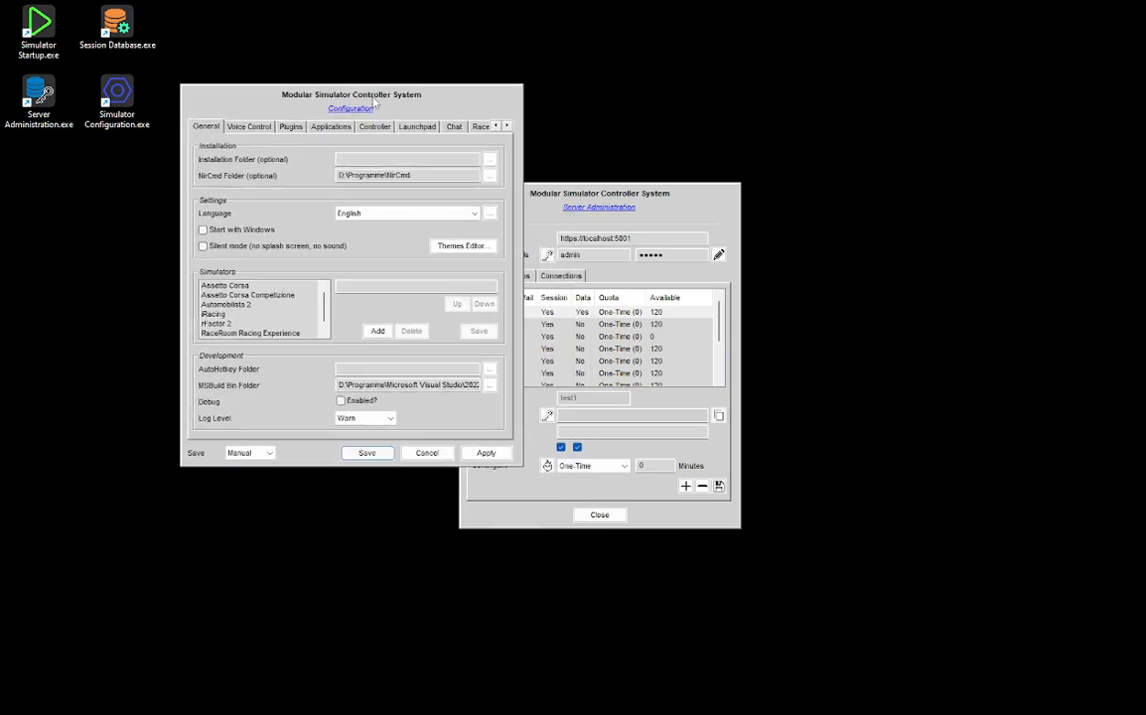
pyautogui.click(540, 131)
pyautogui.click(541, 131)
pyautogui.click(540, 131)
pyautogui.click(540, 131)
pyautogui.click(541, 132)
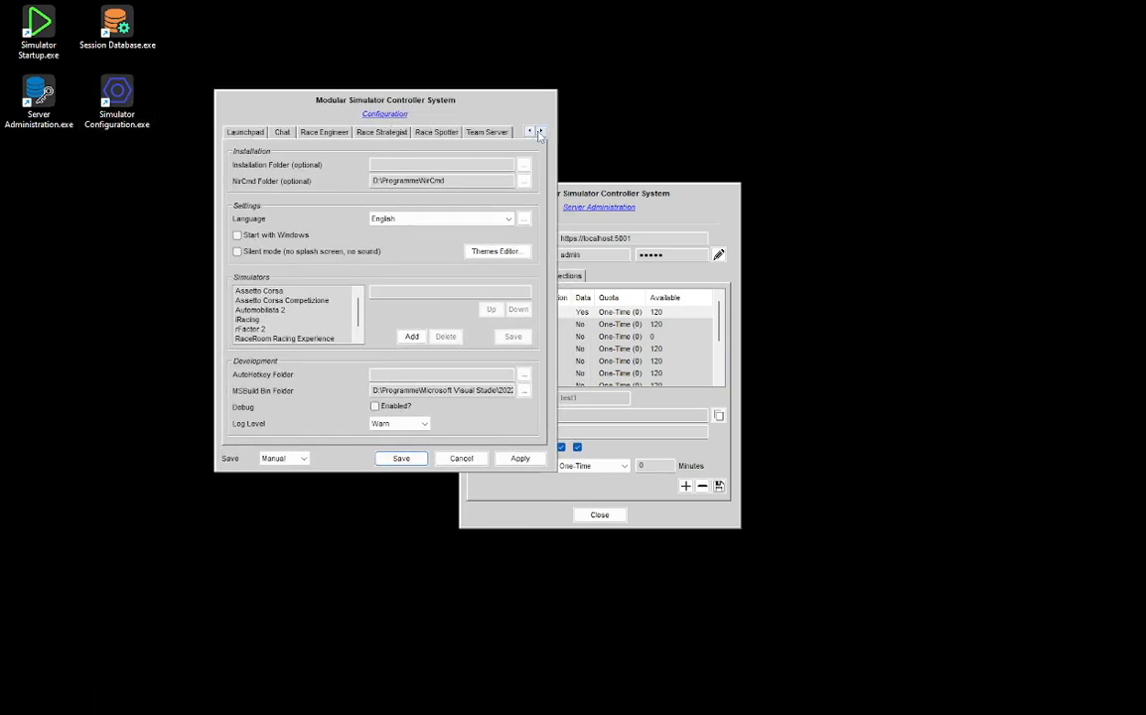
pyautogui.click(487, 131)
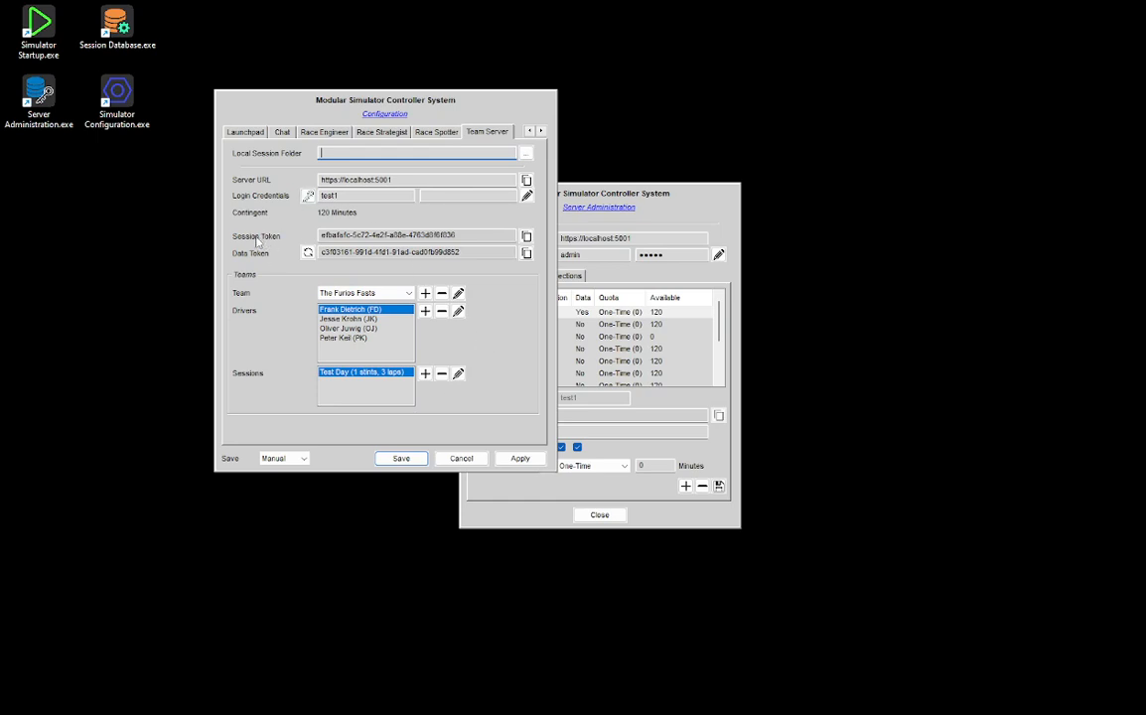
pyautogui.moveTo(459, 235); pyautogui.dragTo(278, 214)
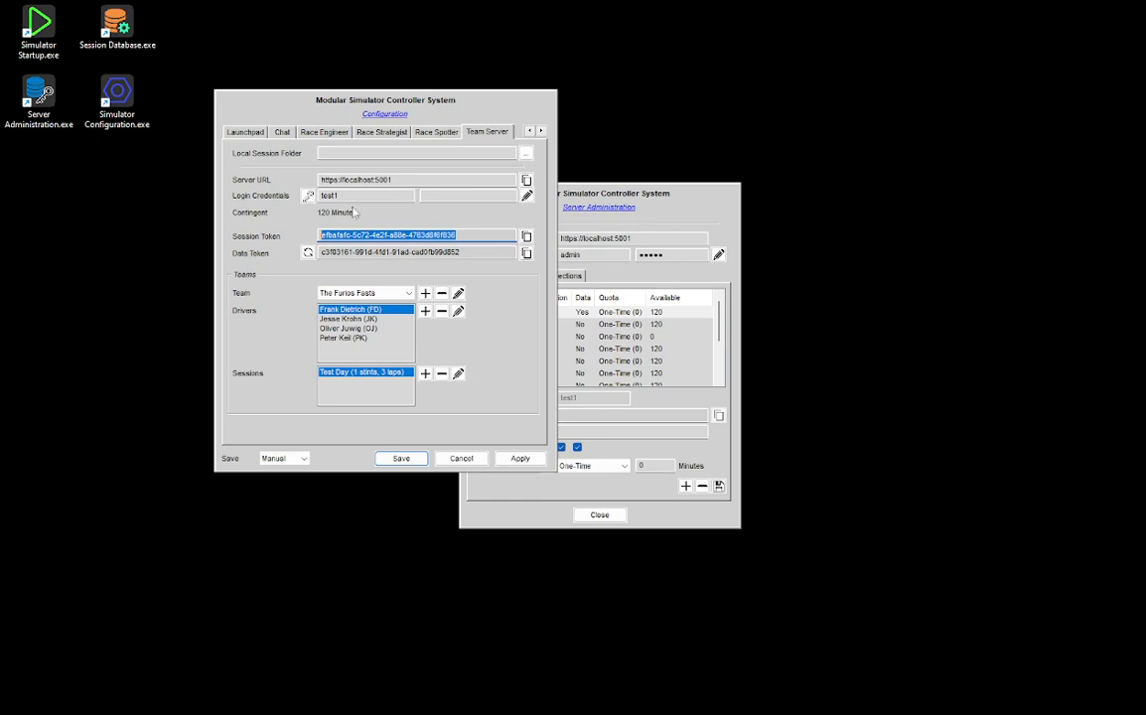
pyautogui.moveTo(468, 237); pyautogui.dragTo(307, 235)
pyautogui.moveTo(469, 254); pyautogui.dragTo(312, 228)
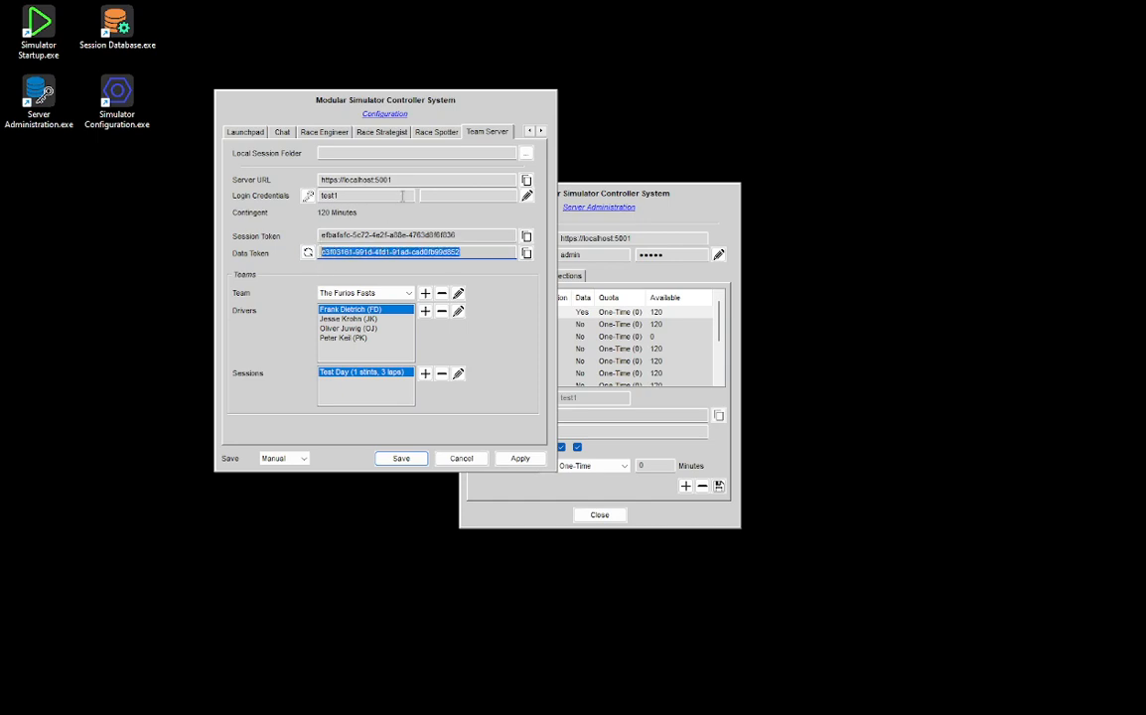
# Start the Session Database (Assetto Corsa, all cars and tracks) and place it beside the Configuration window
pyautogui.moveTo(395, 181); pyautogui.dragTo(309, 182)
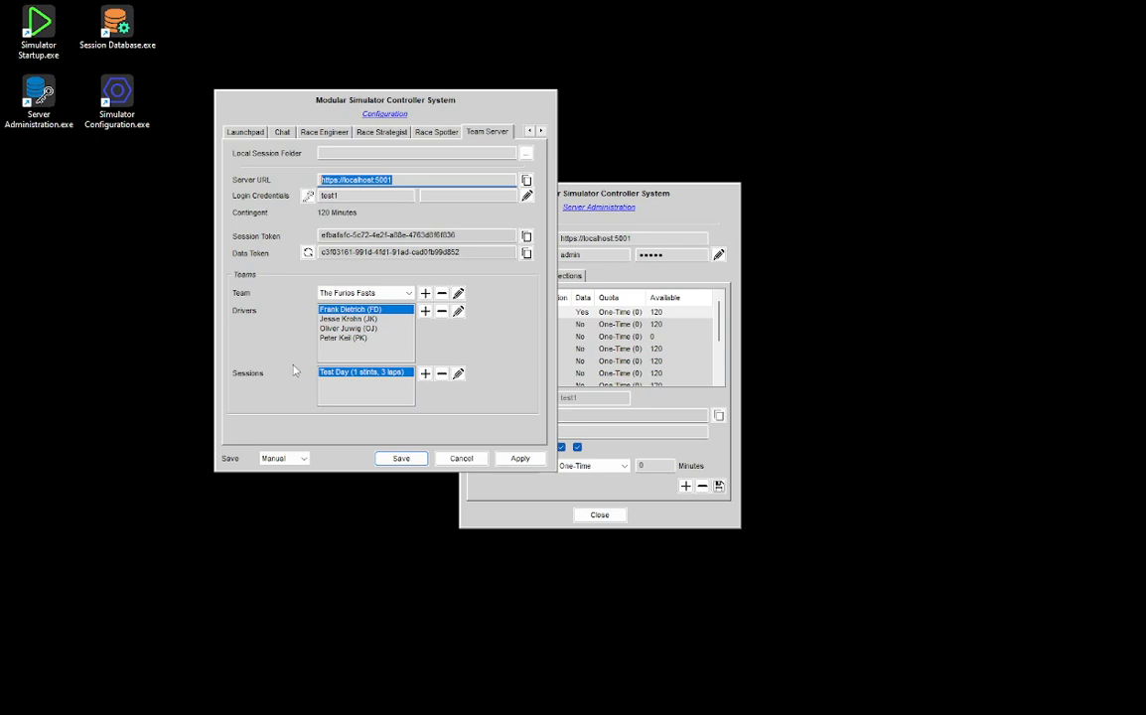
pyautogui.click(130, 37)
pyautogui.click(130, 38)
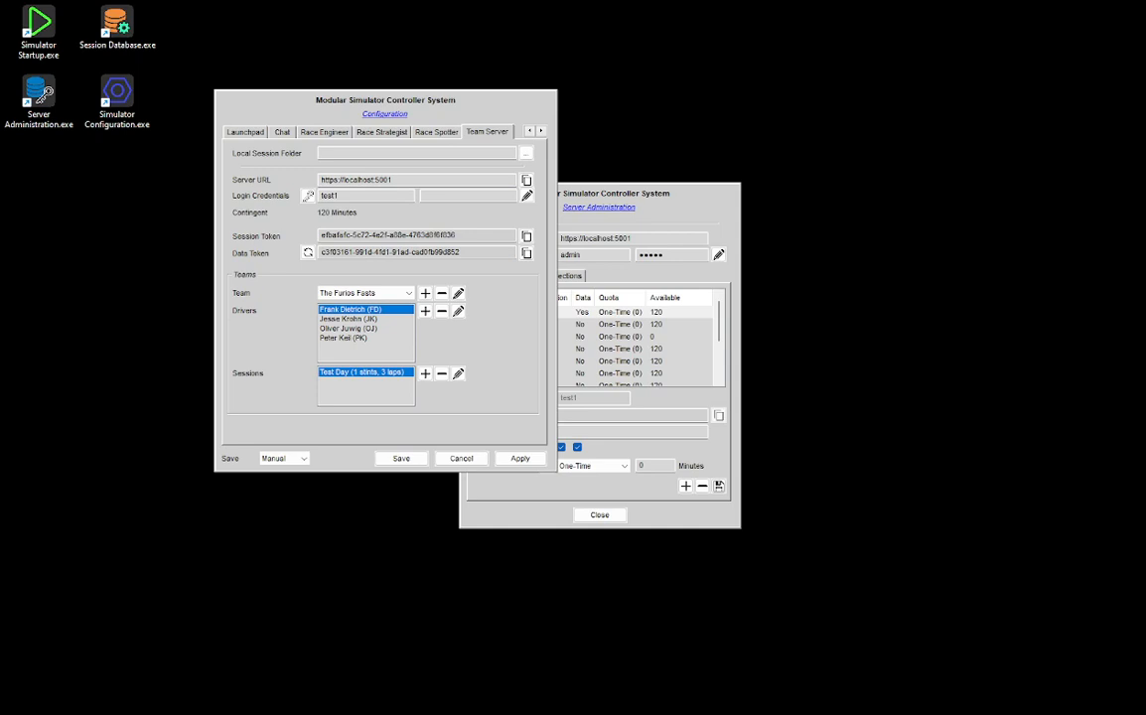
pyautogui.moveTo(757, 714); pyautogui.dragTo(802, 130)
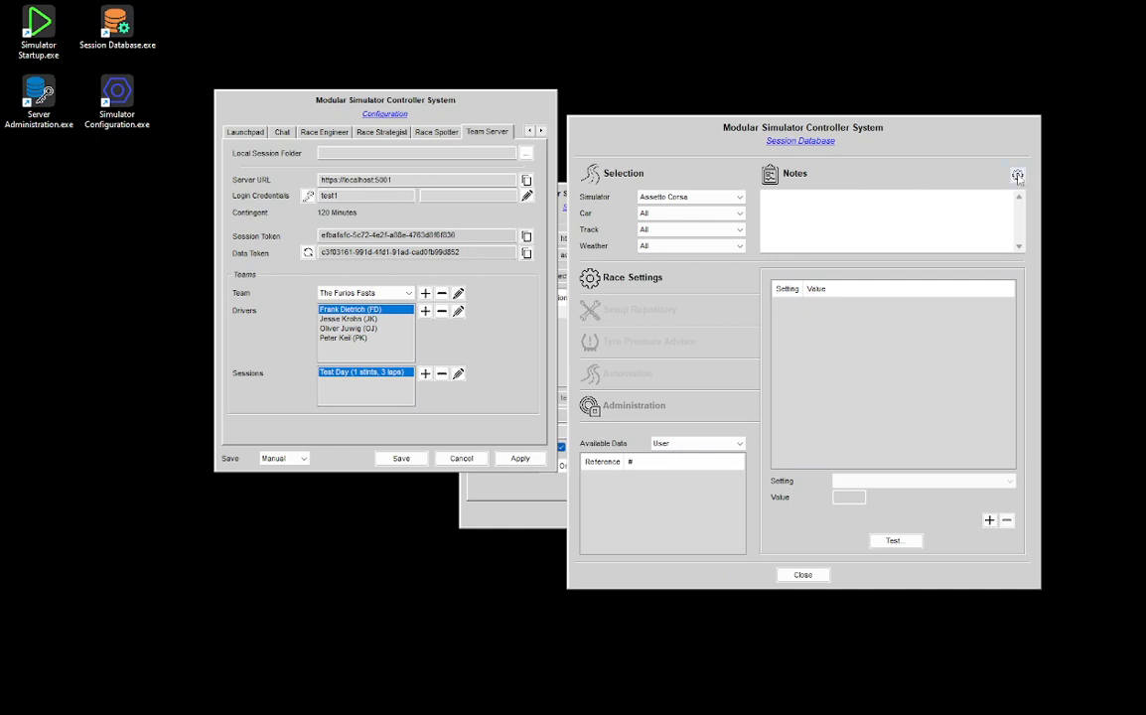
pyautogui.click(1017, 175)
pyautogui.moveTo(756, 415); pyautogui.dragTo(603, 146)
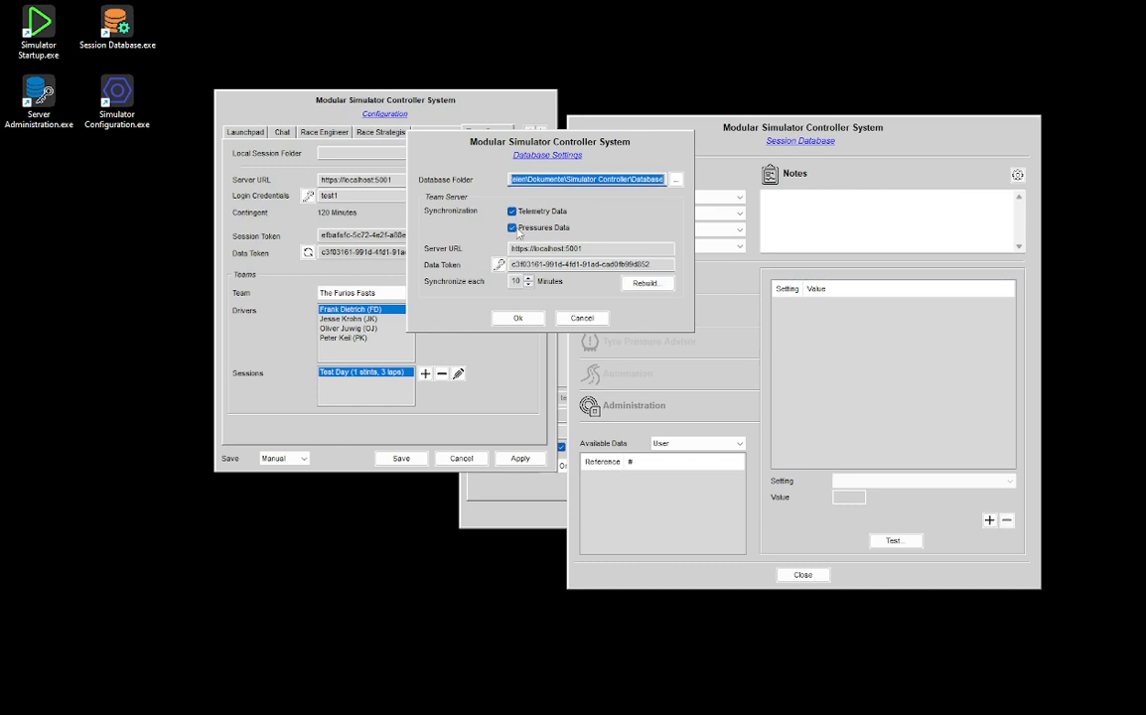
pyautogui.moveTo(519, 152); pyautogui.dragTo(769, 270)
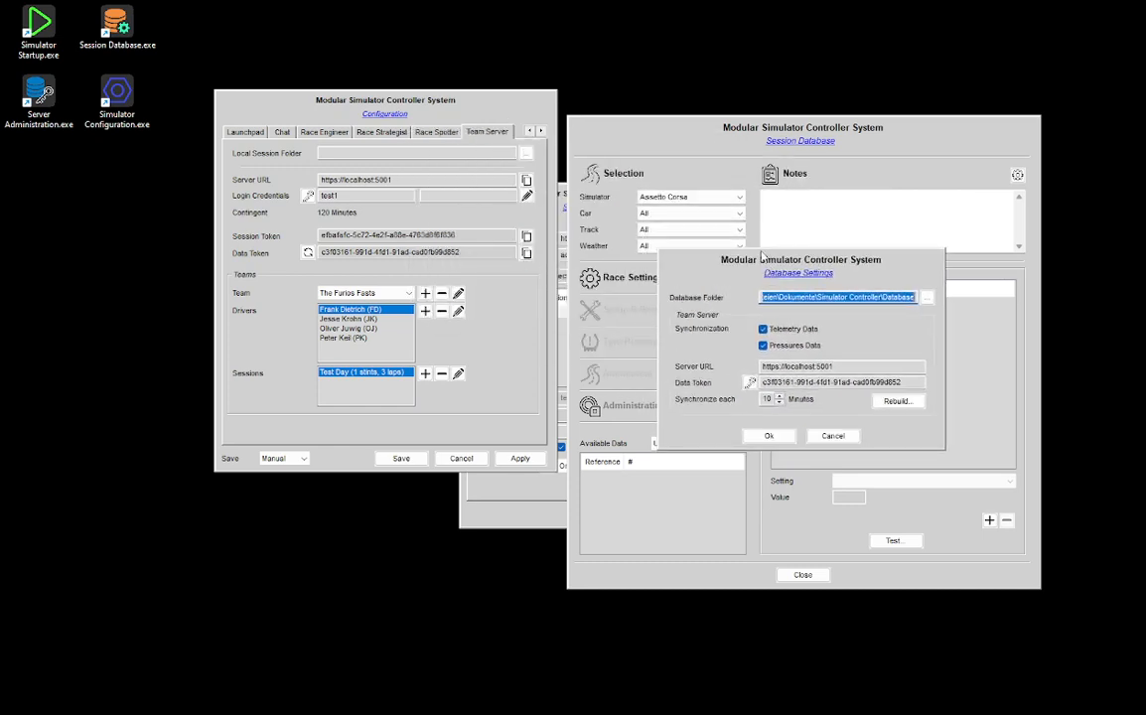
pyautogui.click(455, 103)
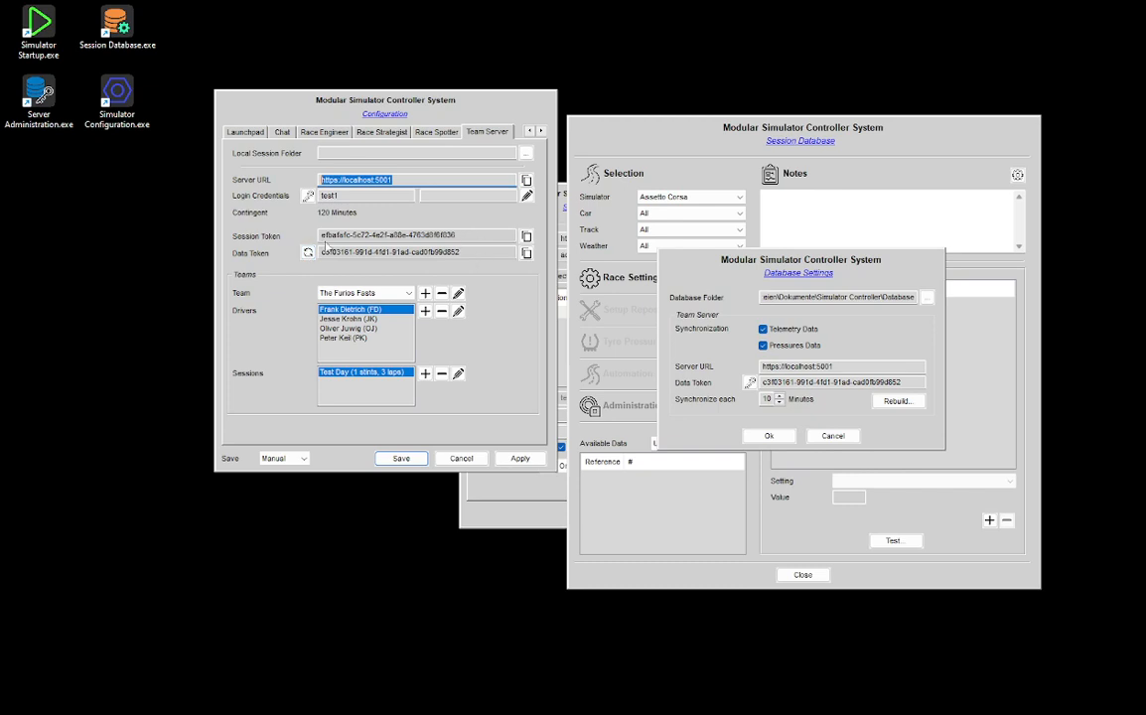
# Generate a new team Data Token and paste it into the Database Settings Data Token field
pyautogui.click(307, 252)
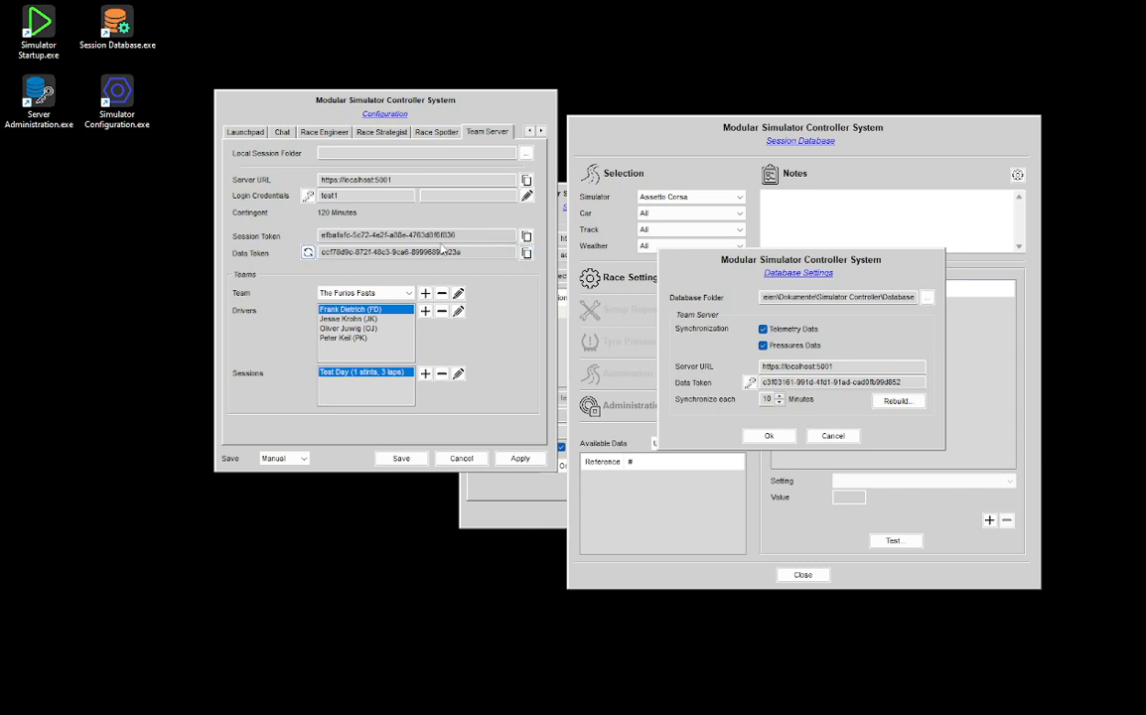
pyautogui.click(526, 252)
pyautogui.moveTo(913, 383); pyautogui.dragTo(738, 374)
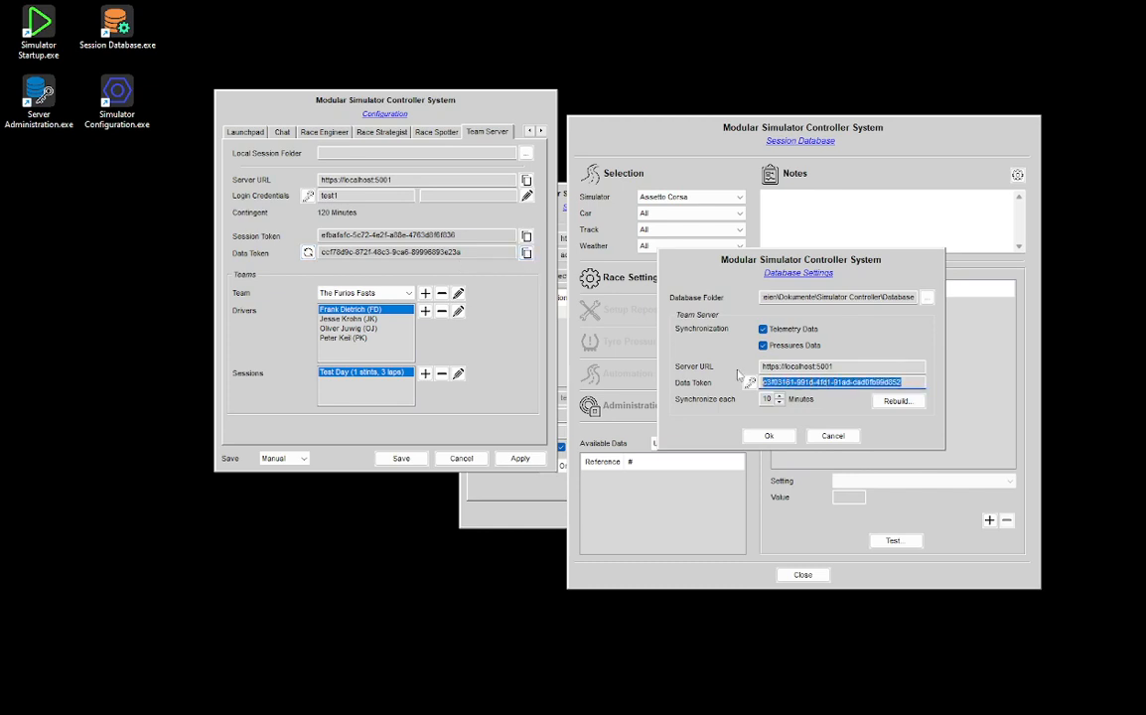
pyautogui.hotkey('ctrl', 'v')
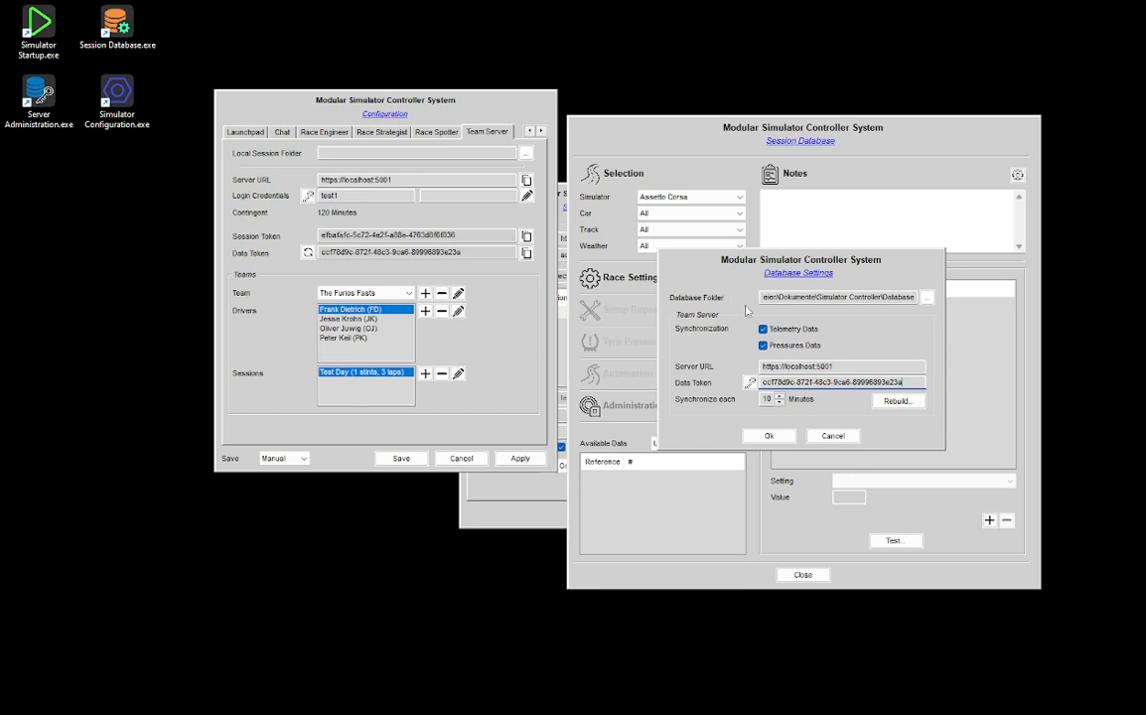
pyautogui.click(782, 703)
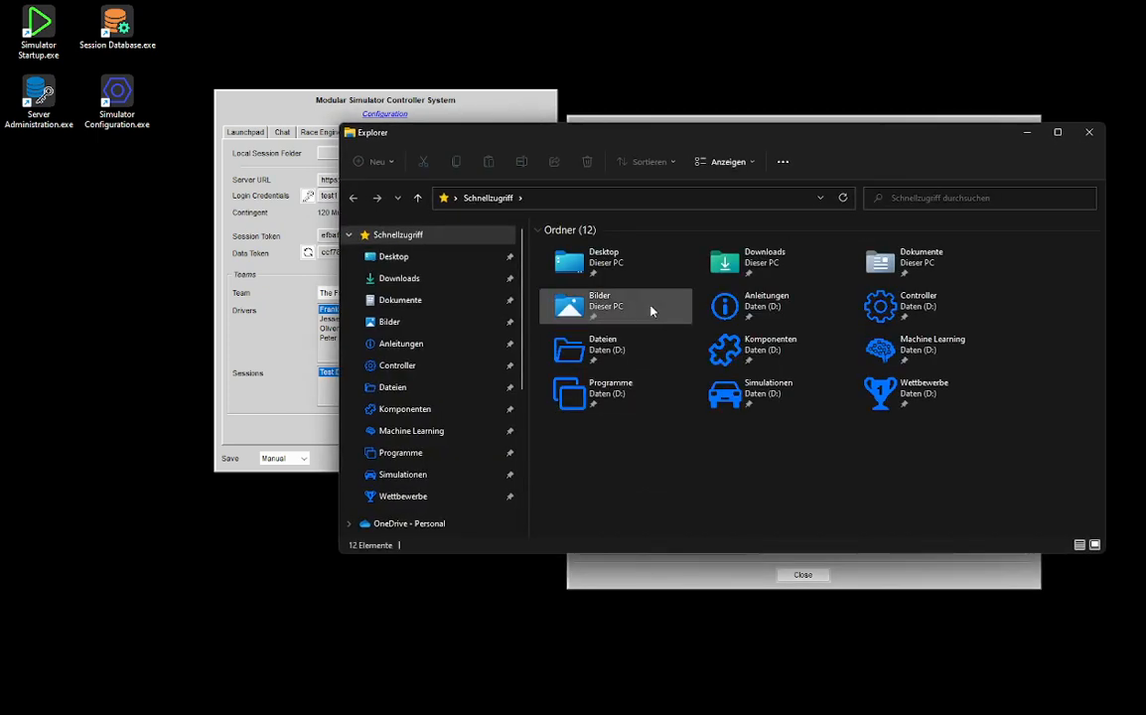
# Navigate Explorer to Dokumente\Simulator Controller\Database, showing Community, User, DOWNLOAD, ID and UPLOAD
pyautogui.moveTo(675, 134); pyautogui.dragTo(473, 260)
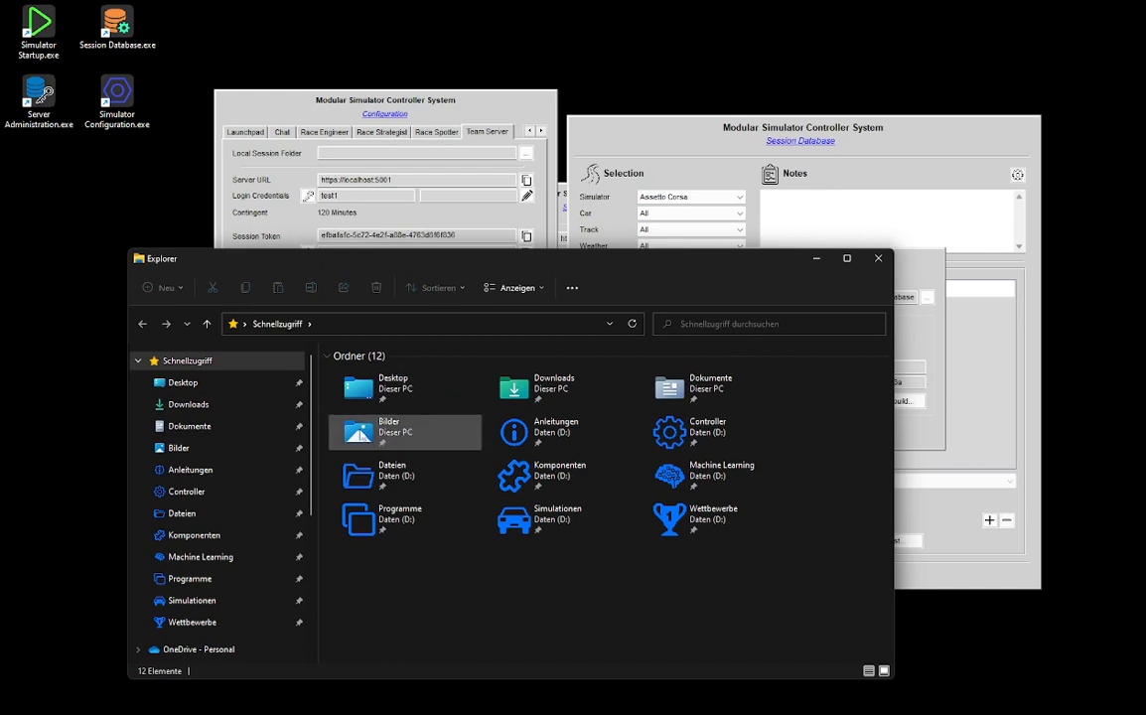
pyautogui.scroll(-4, 222, 458)
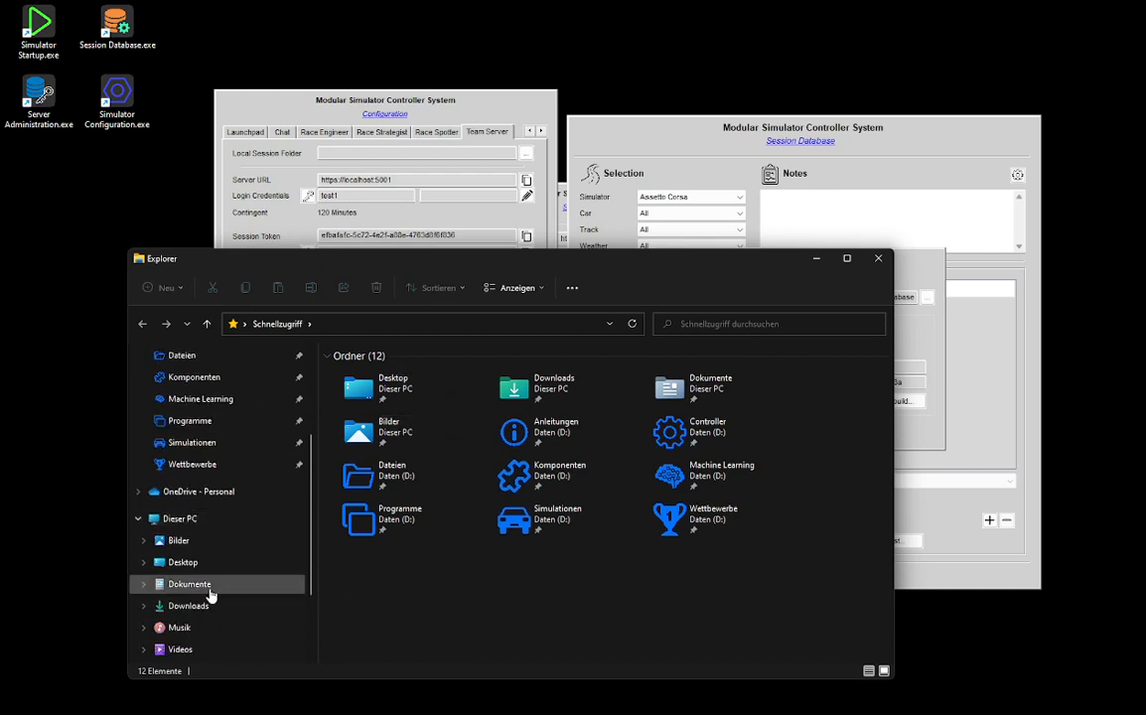
pyautogui.click(209, 590)
pyautogui.scroll(-3, 397, 517)
pyautogui.click(396, 612)
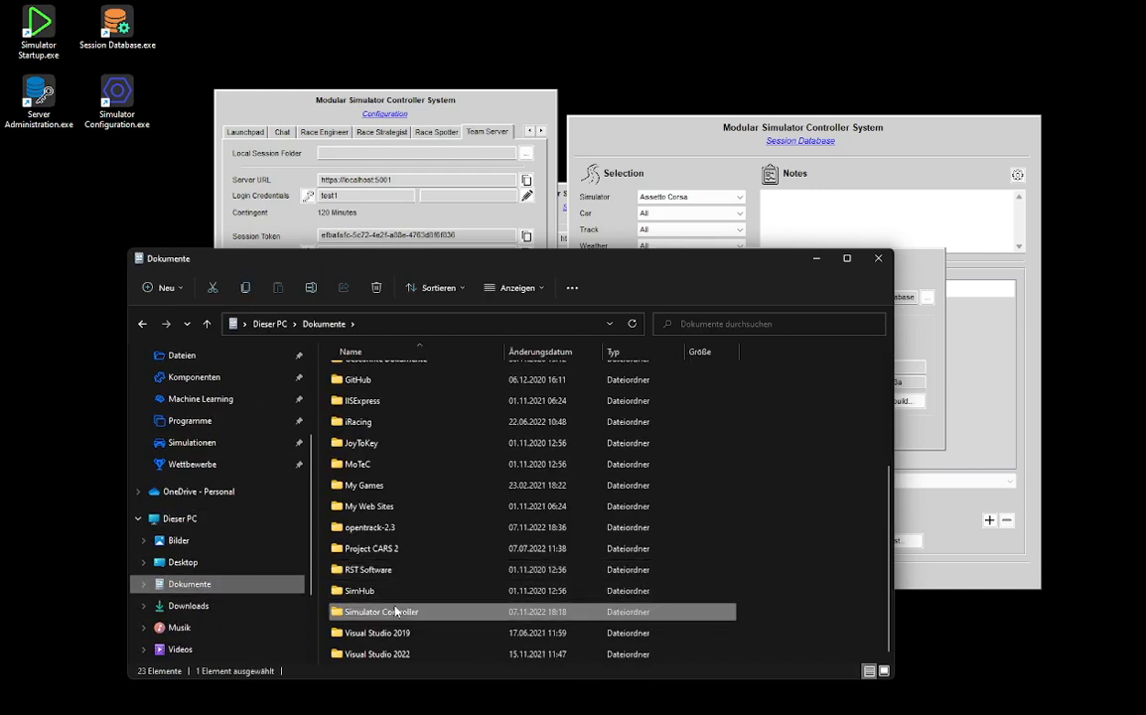
pyautogui.doubleClick(395, 612)
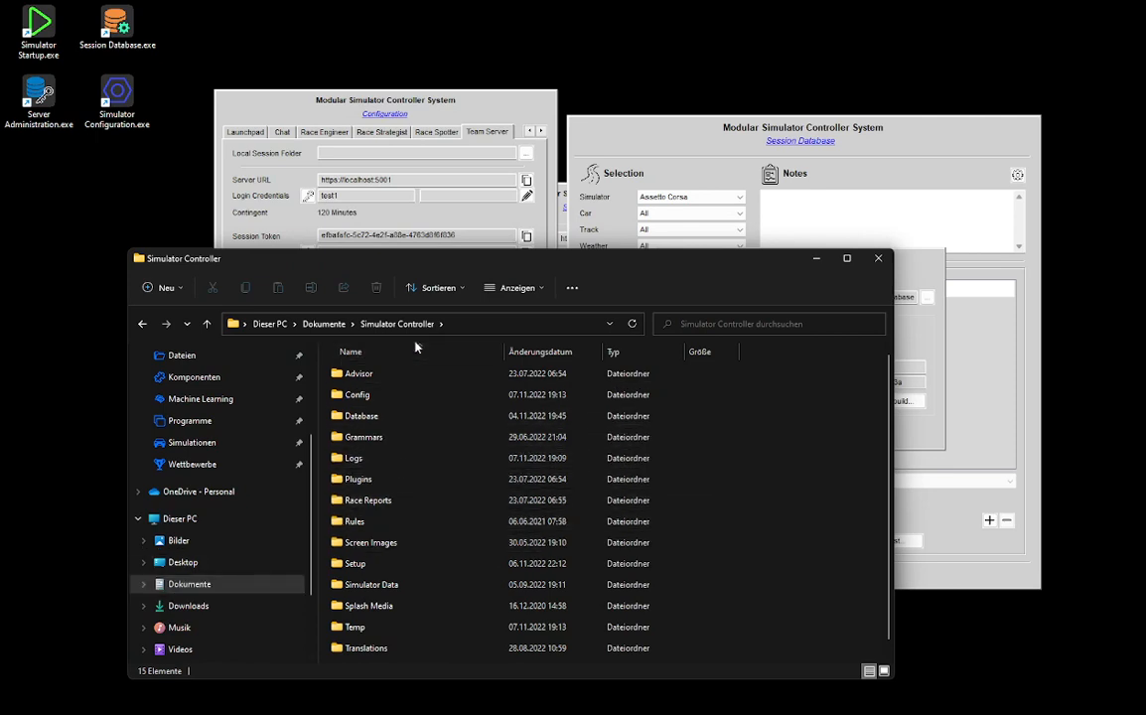
pyautogui.doubleClick(336, 420)
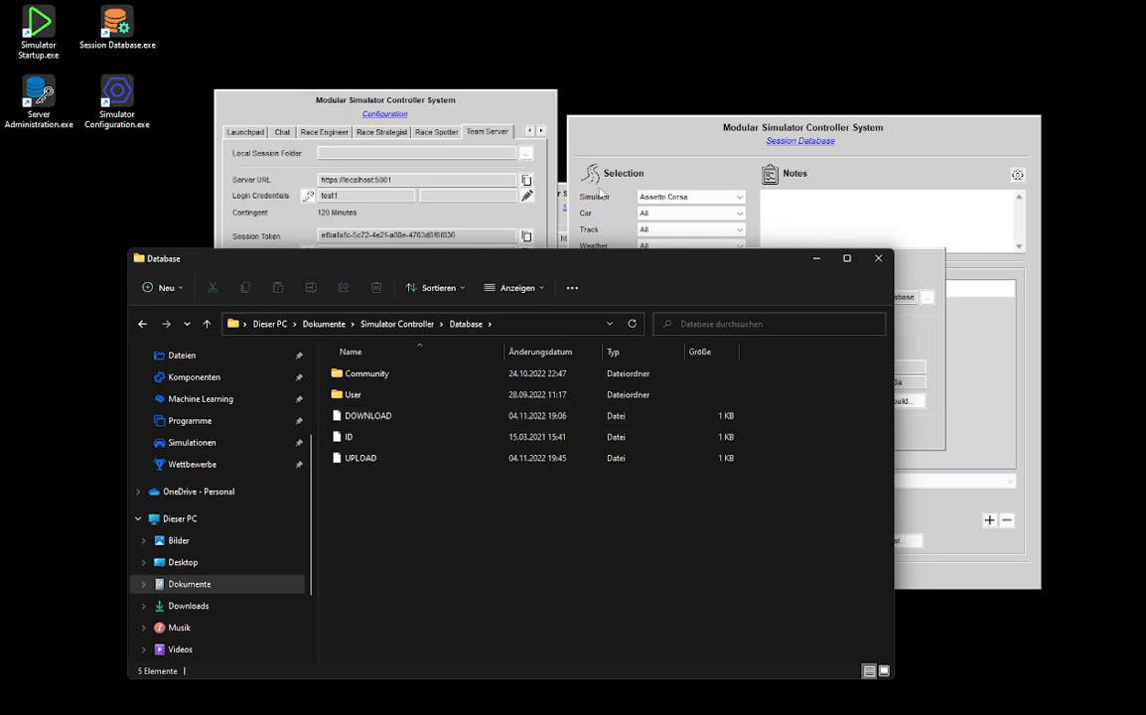
# Return to Database Settings and select the current database folder path
pyautogui.moveTo(781, 275); pyautogui.dragTo(696, 369)
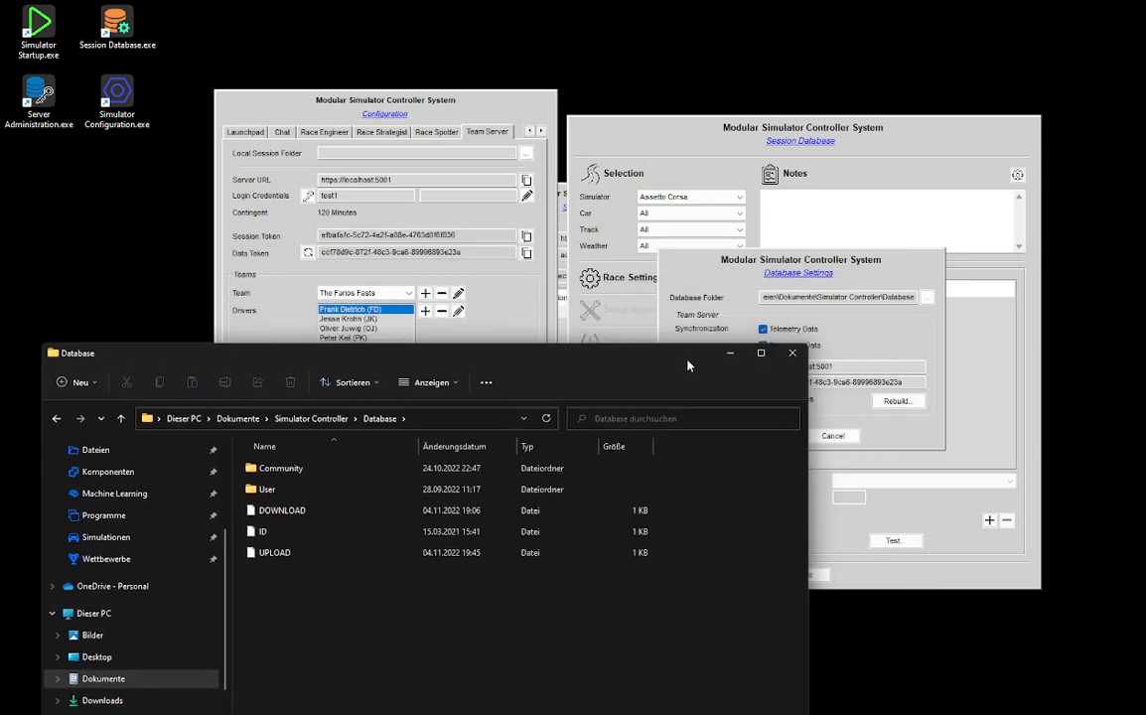
pyautogui.click(734, 299)
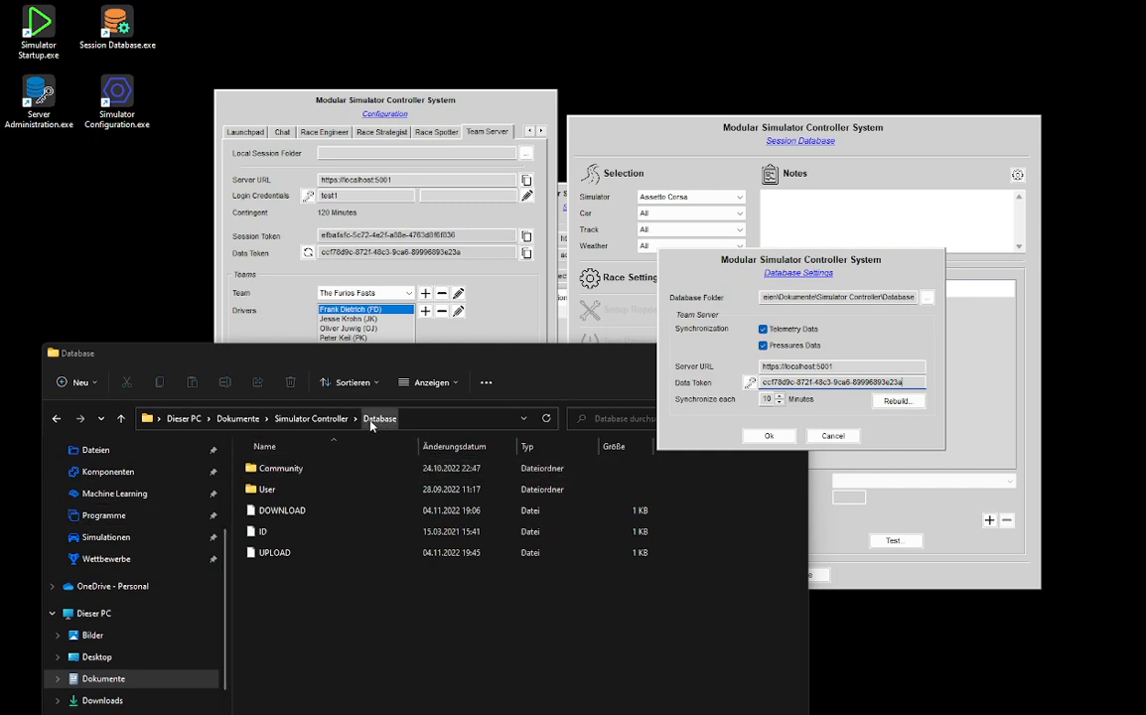
pyautogui.moveTo(915, 300); pyautogui.dragTo(728, 291)
# Create a new 'Database' folder on Daten (D:) and select it as the database folder
pyautogui.click(931, 299)
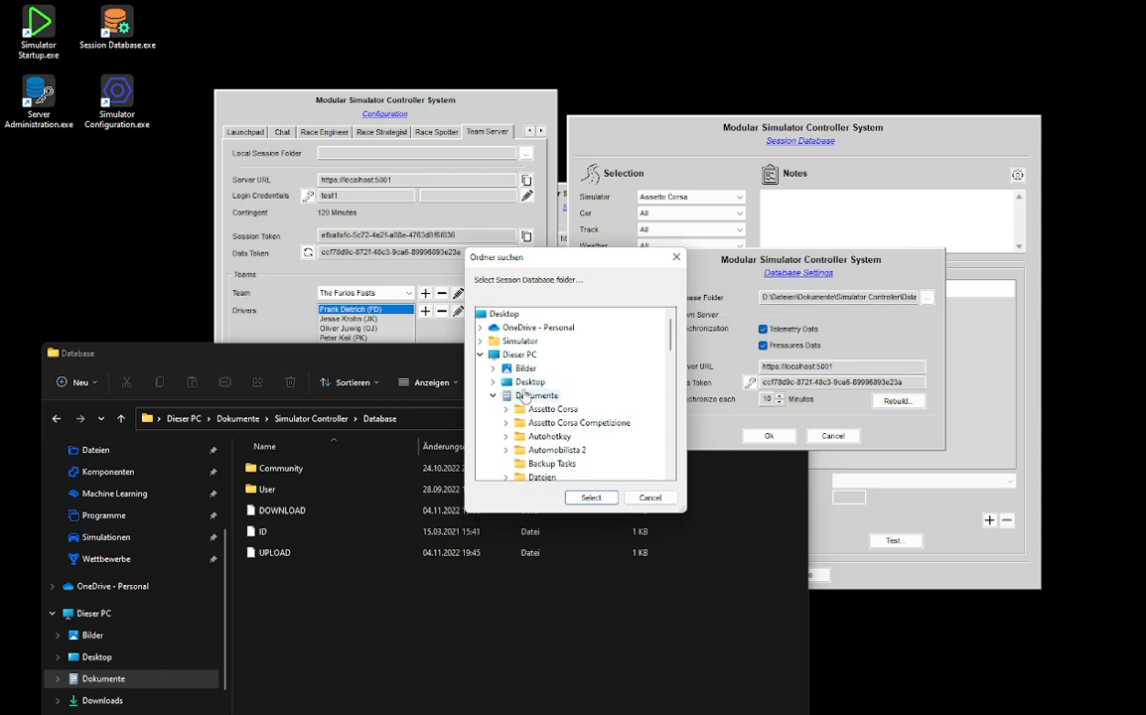
pyautogui.scroll(-10, 496, 392)
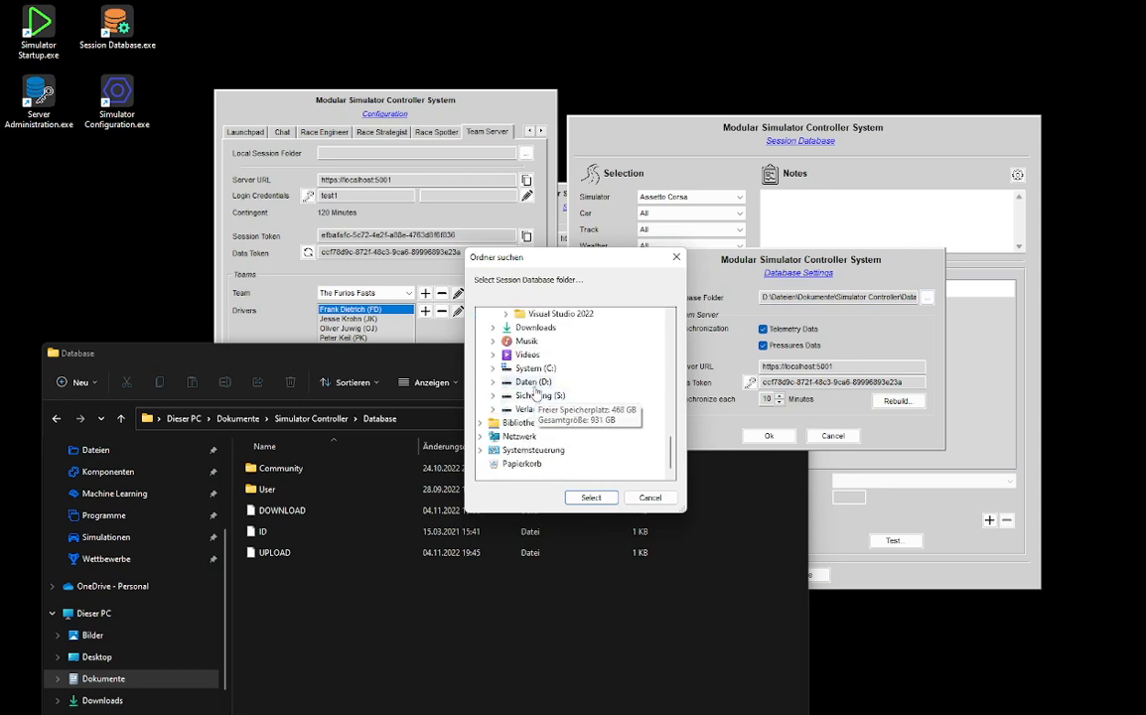
pyautogui.doubleClick(535, 385)
pyautogui.scroll(-1, 541, 372)
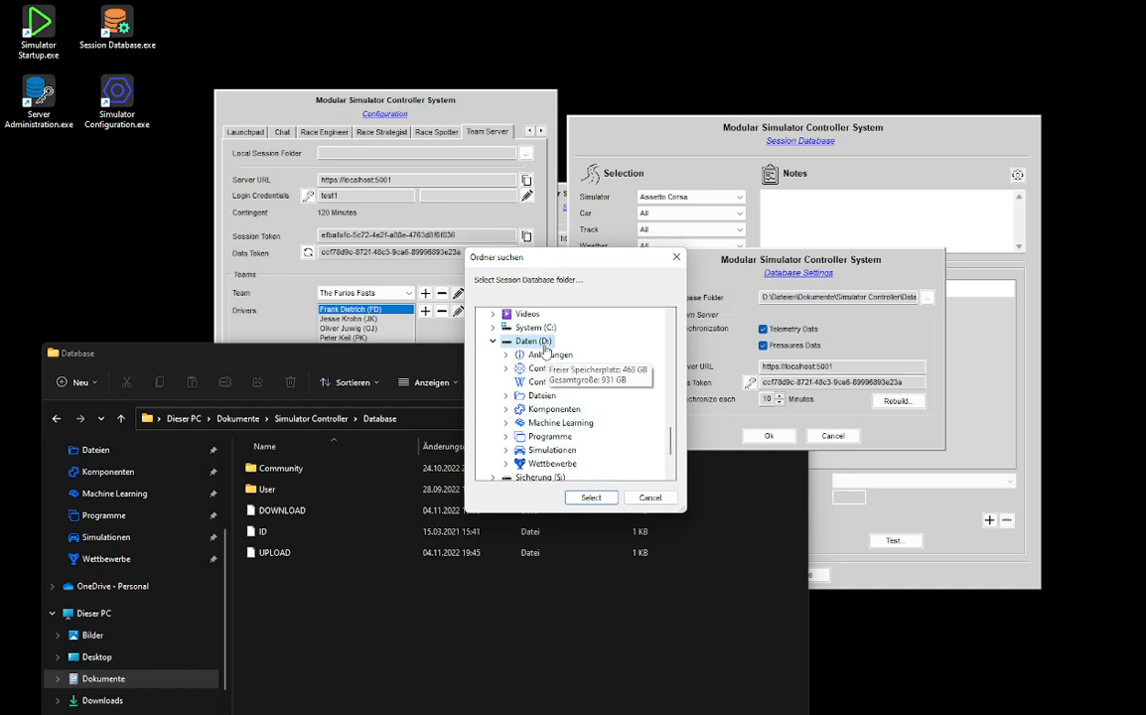
pyautogui.rightClick(542, 343)
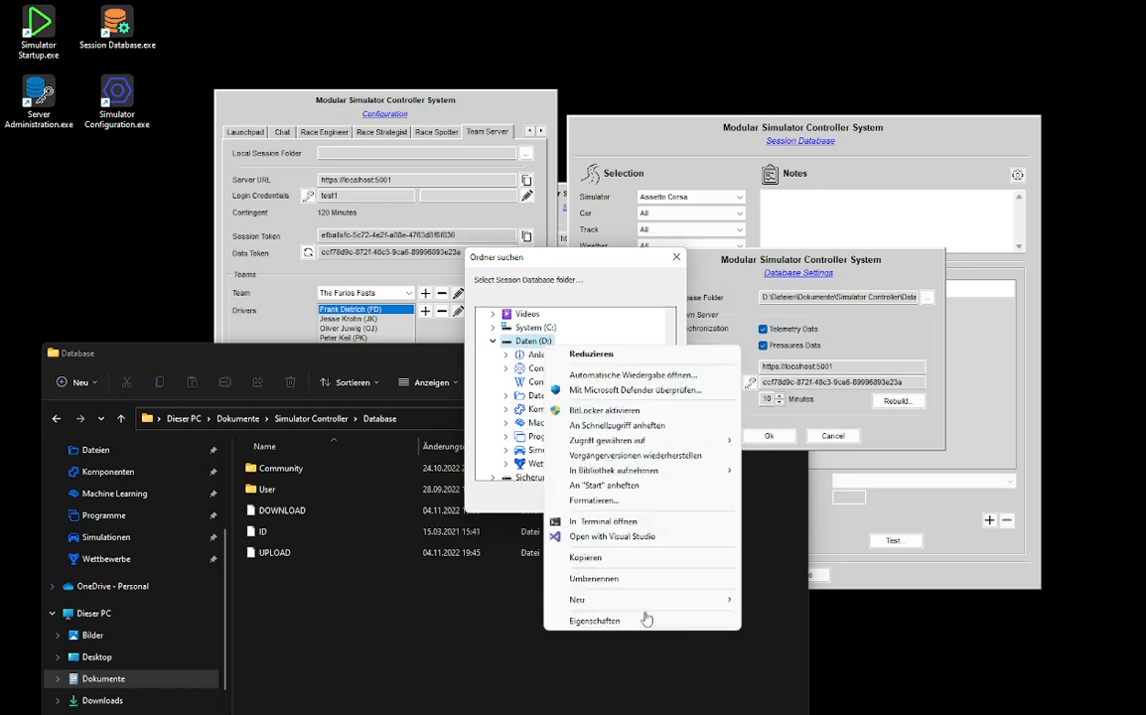
pyautogui.moveTo(655, 599)
pyautogui.click(795, 599)
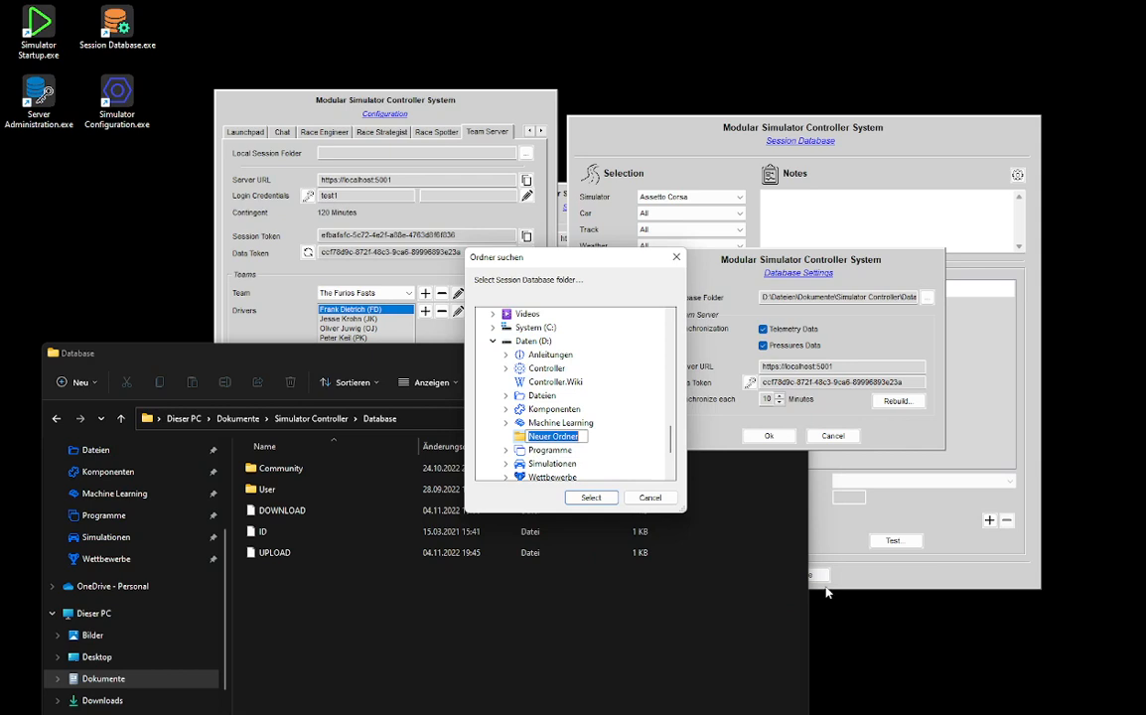
pyautogui.write('Database')
pyautogui.press('Return')
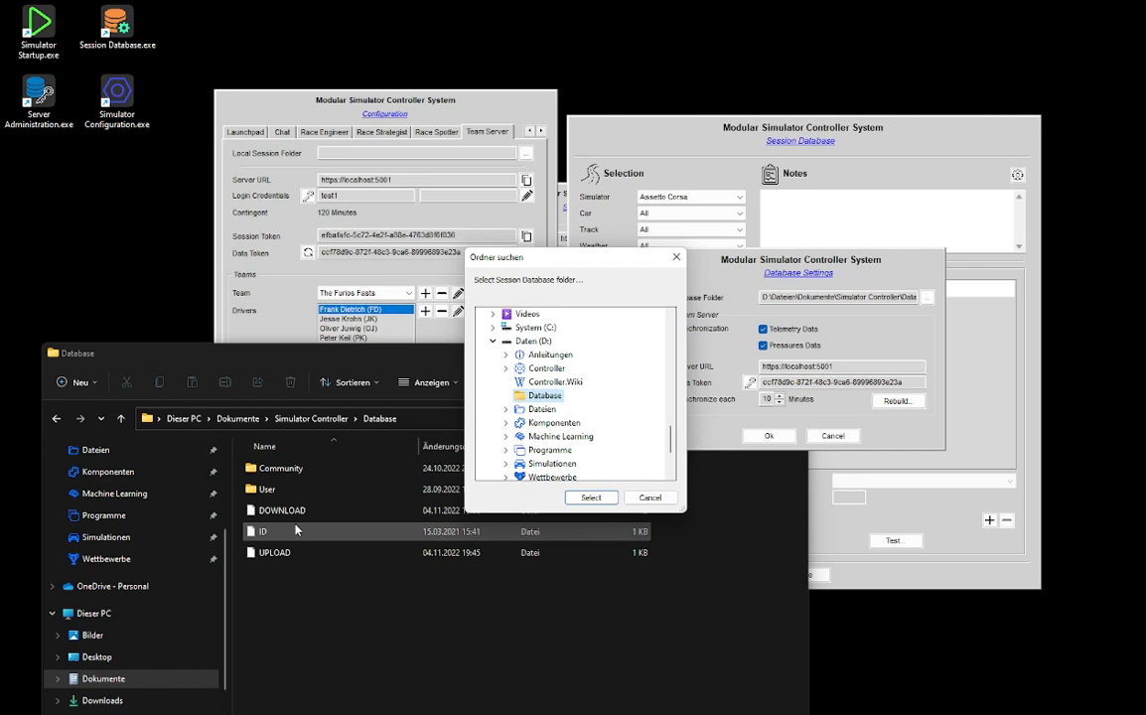
pyautogui.click(603, 502)
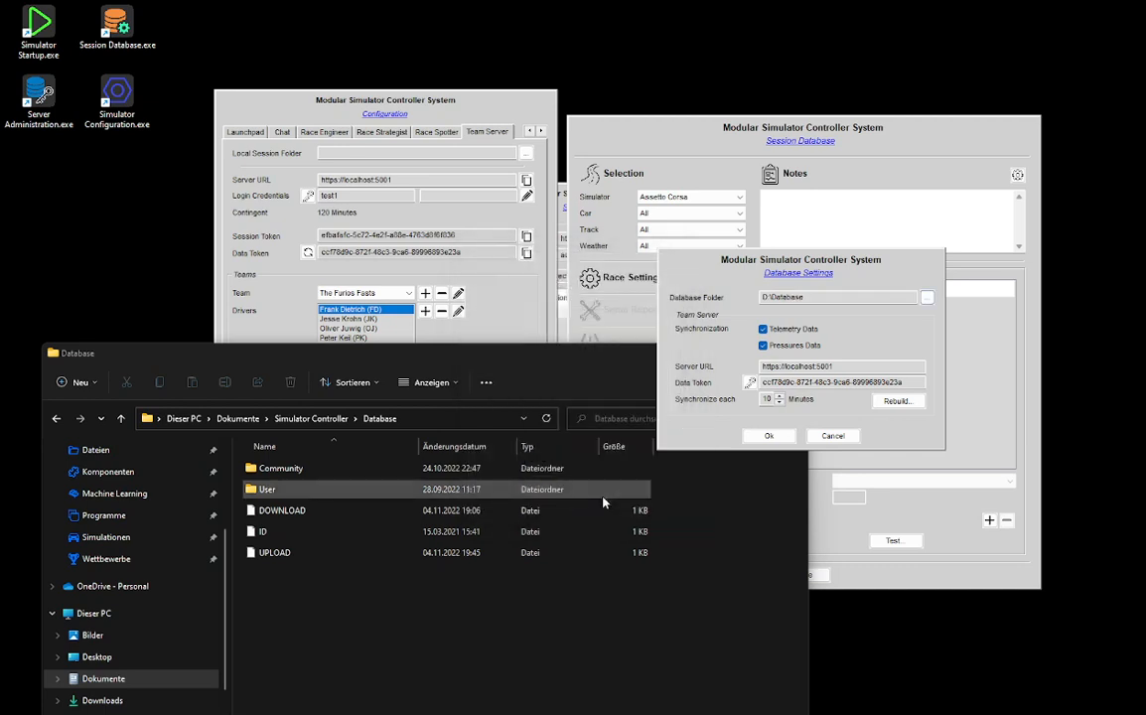
pyautogui.click(764, 442)
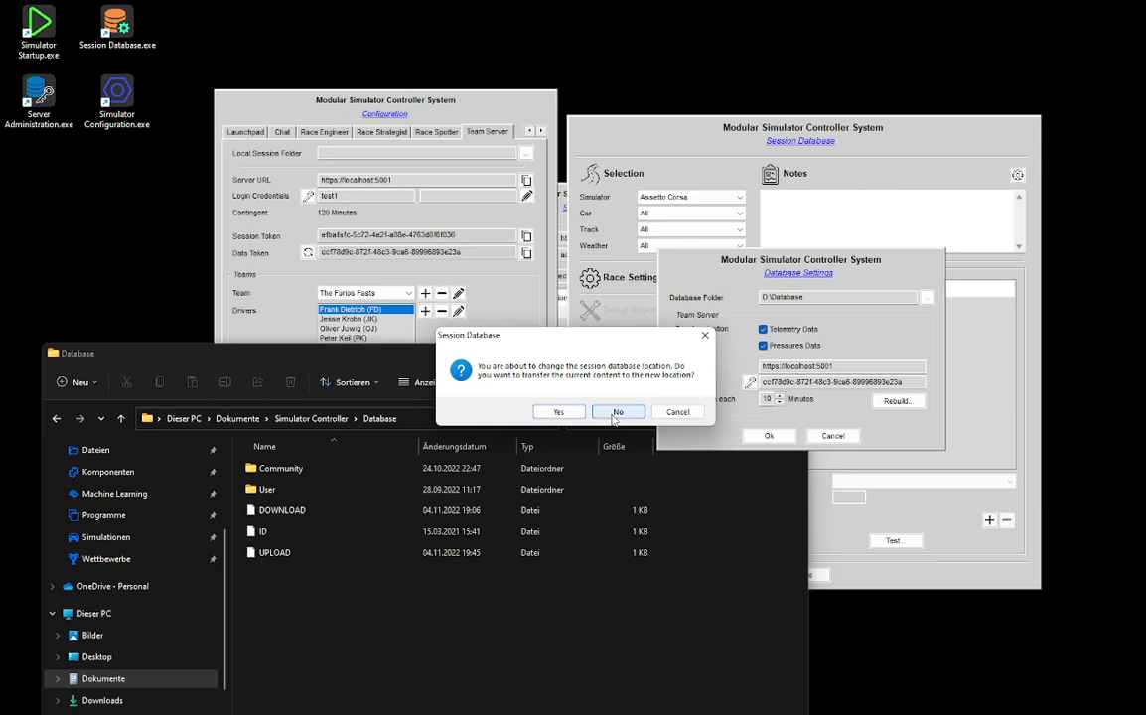
pyautogui.click(693, 416)
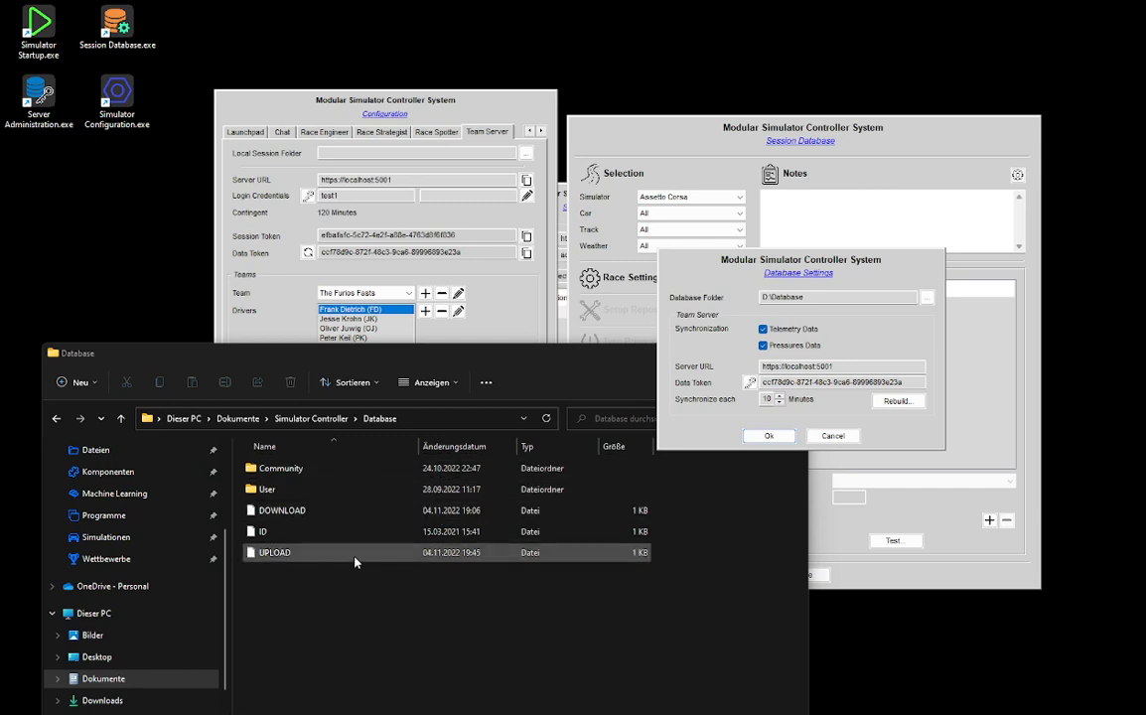
# Browse to Dokumente\Simulator Controller\Database and select it as the database folder
pyautogui.click(927, 298)
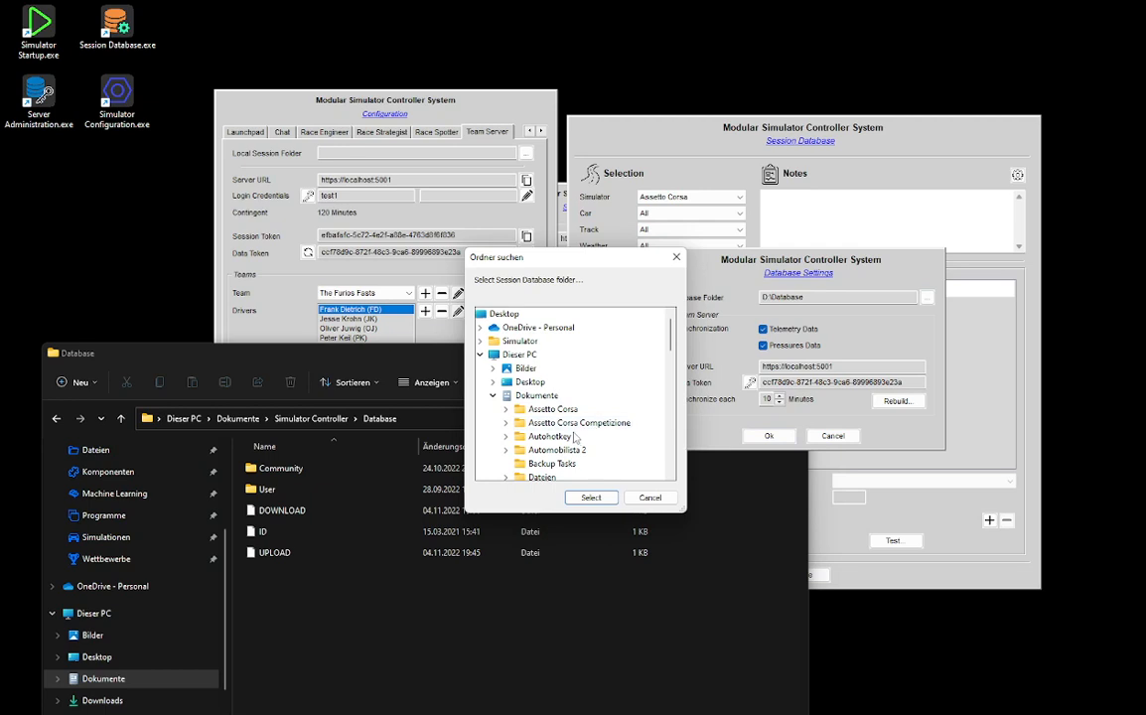
pyautogui.scroll(-4, 569, 435)
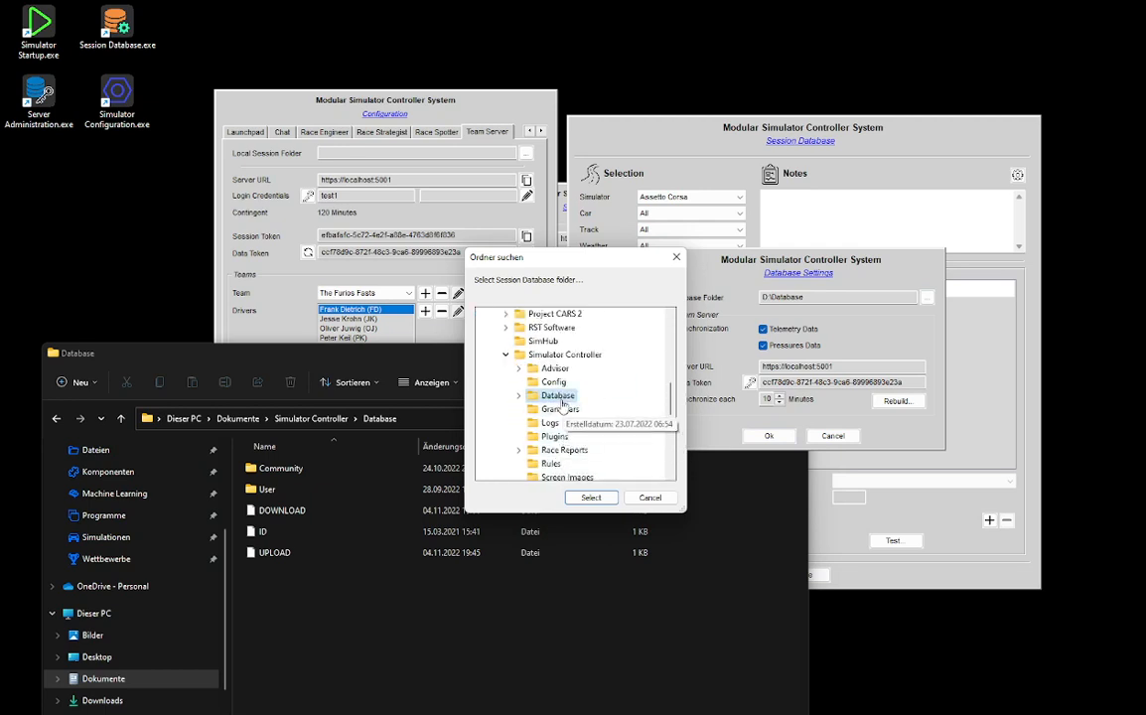
pyautogui.click(591, 497)
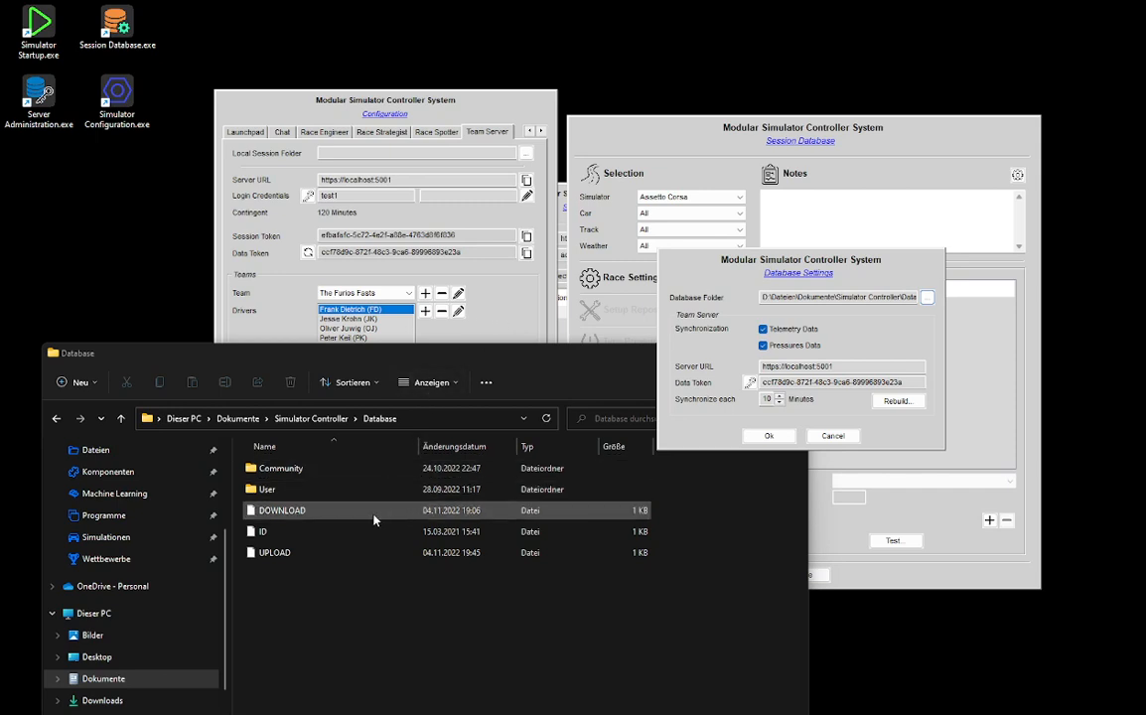
pyautogui.click(234, 419)
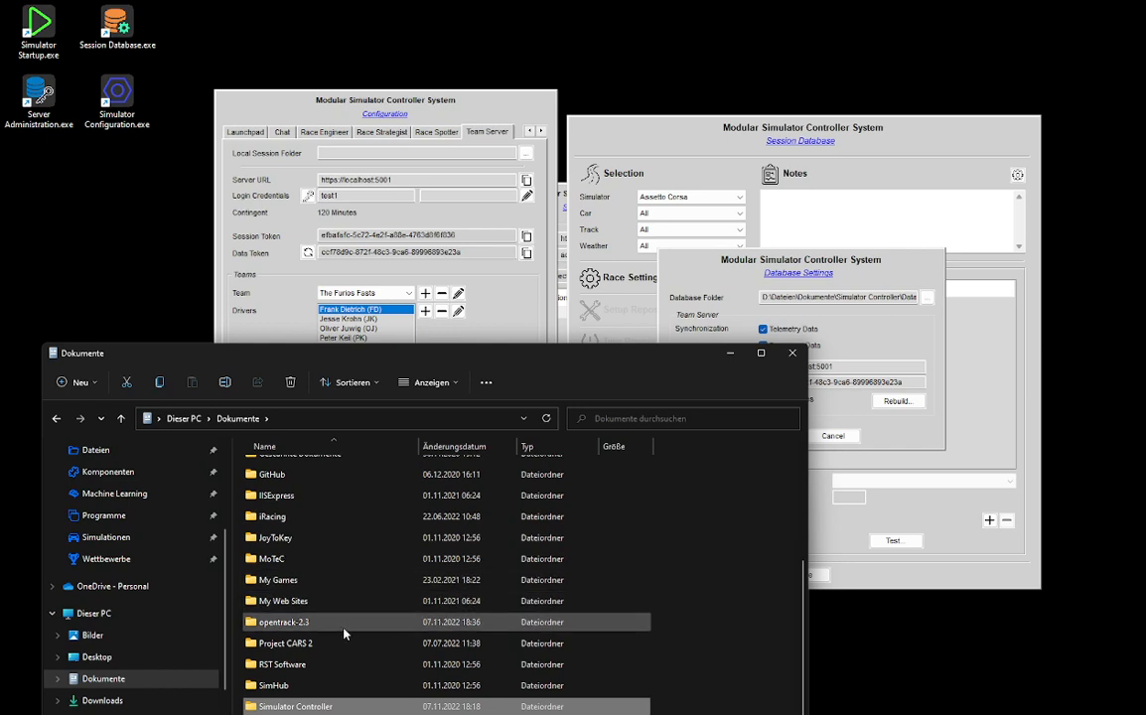
pyautogui.doubleClick(344, 706)
pyautogui.doubleClick(278, 489)
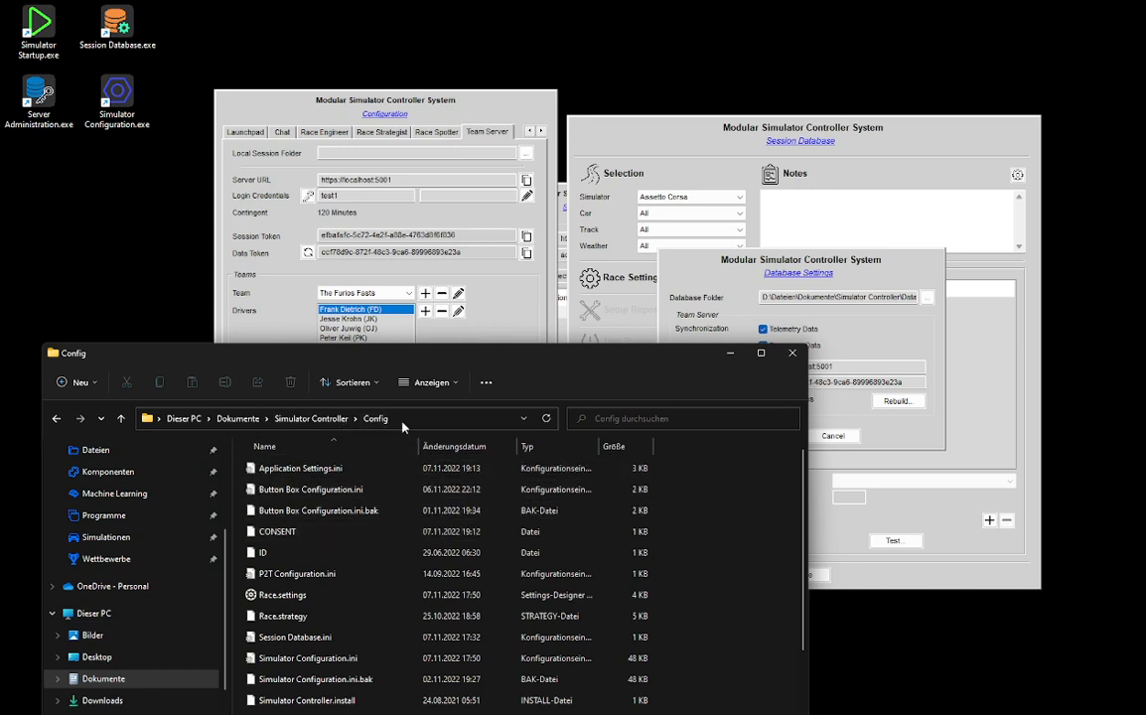
pyautogui.click(266, 562)
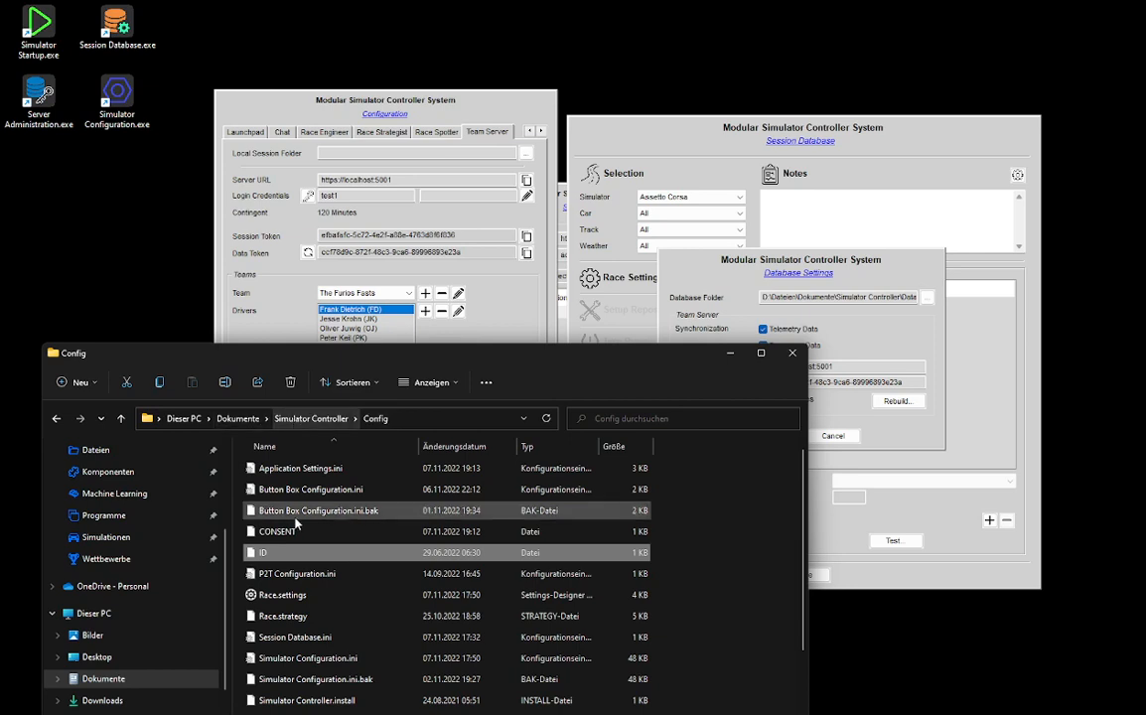
pyautogui.click(323, 418)
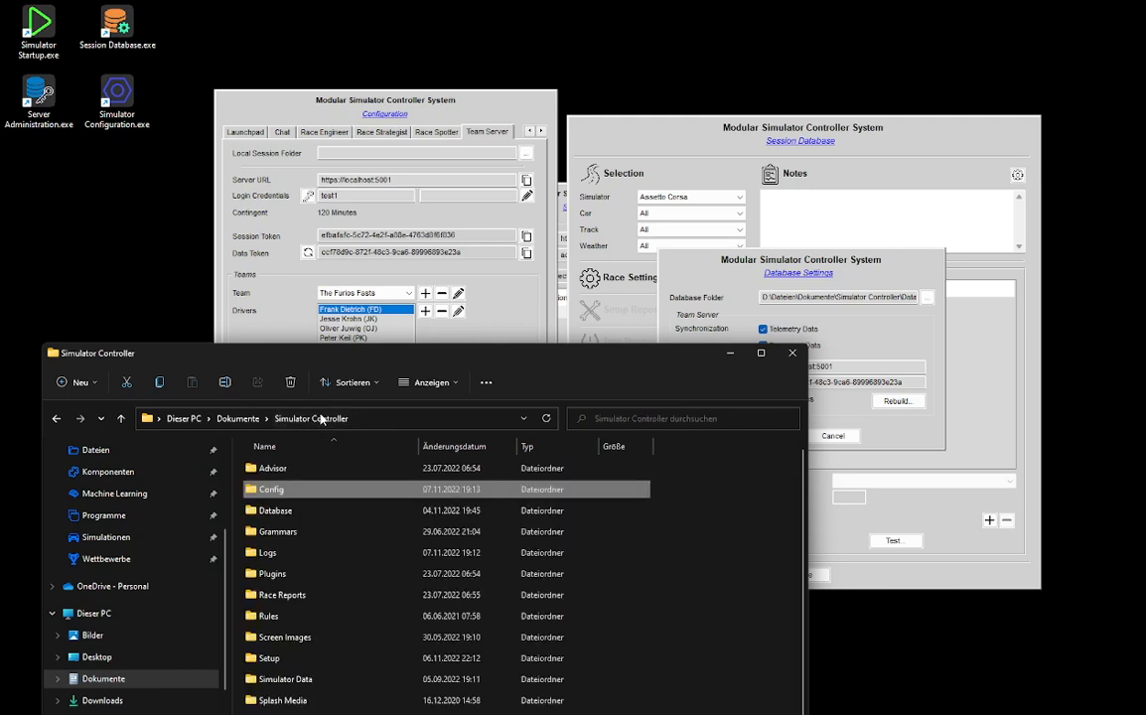
pyautogui.doubleClick(288, 510)
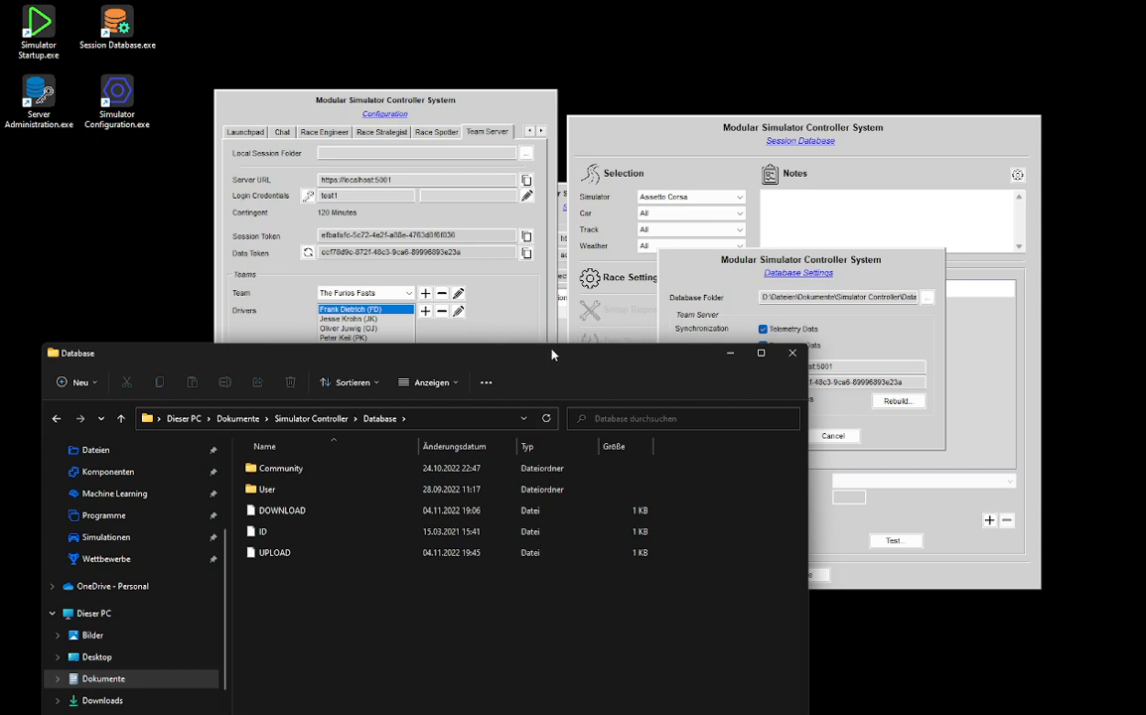
# Cancel the Database Settings dialog and raise the Session Database window
pyautogui.click(621, 243)
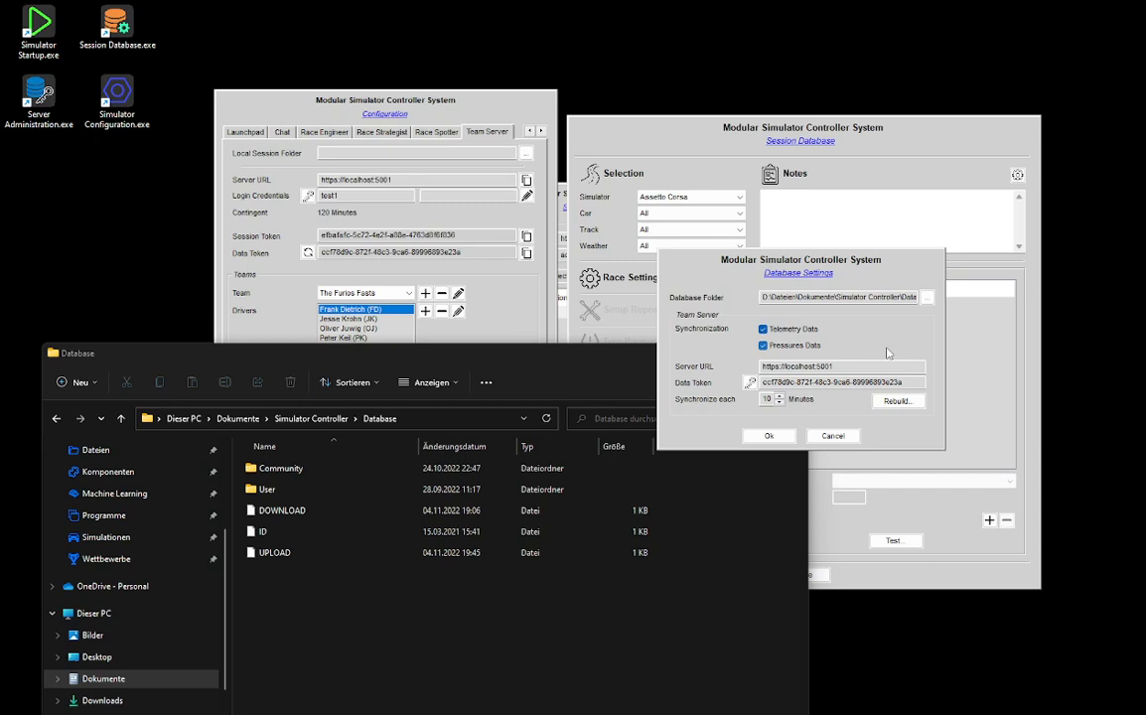
pyautogui.click(830, 437)
pyautogui.click(683, 116)
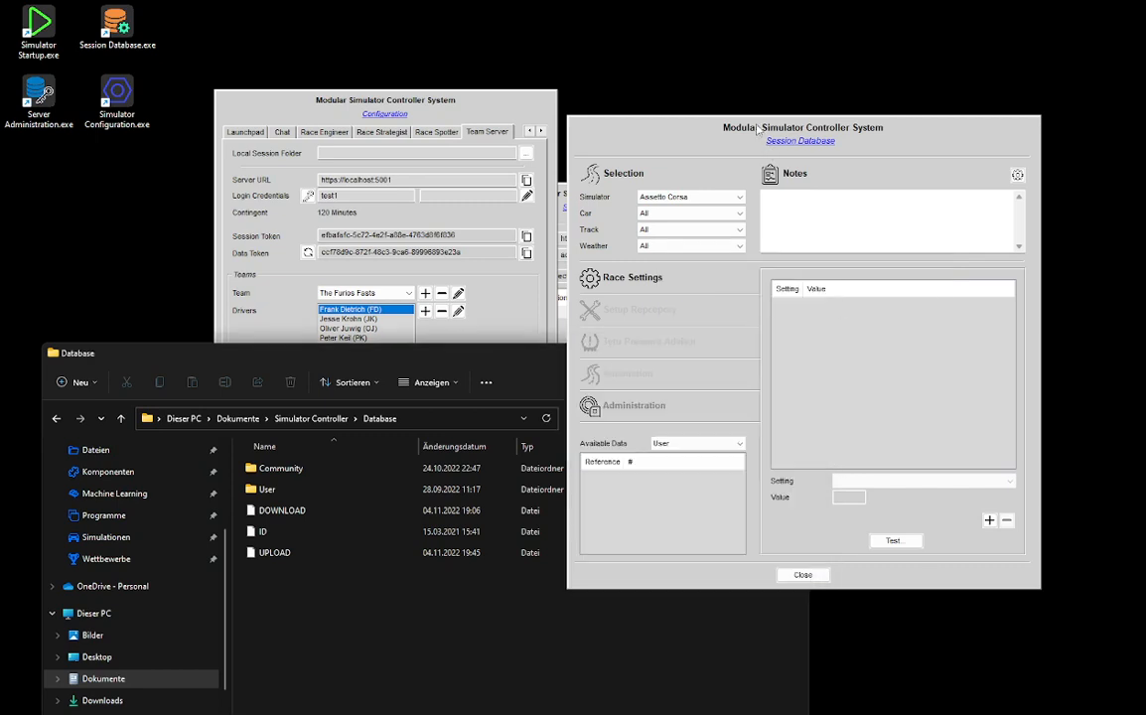
# Select Assetto Corsa Competizione, McLaren 720S GT3 and Mount Panorama as simulator, car and track
pyautogui.click(691, 197)
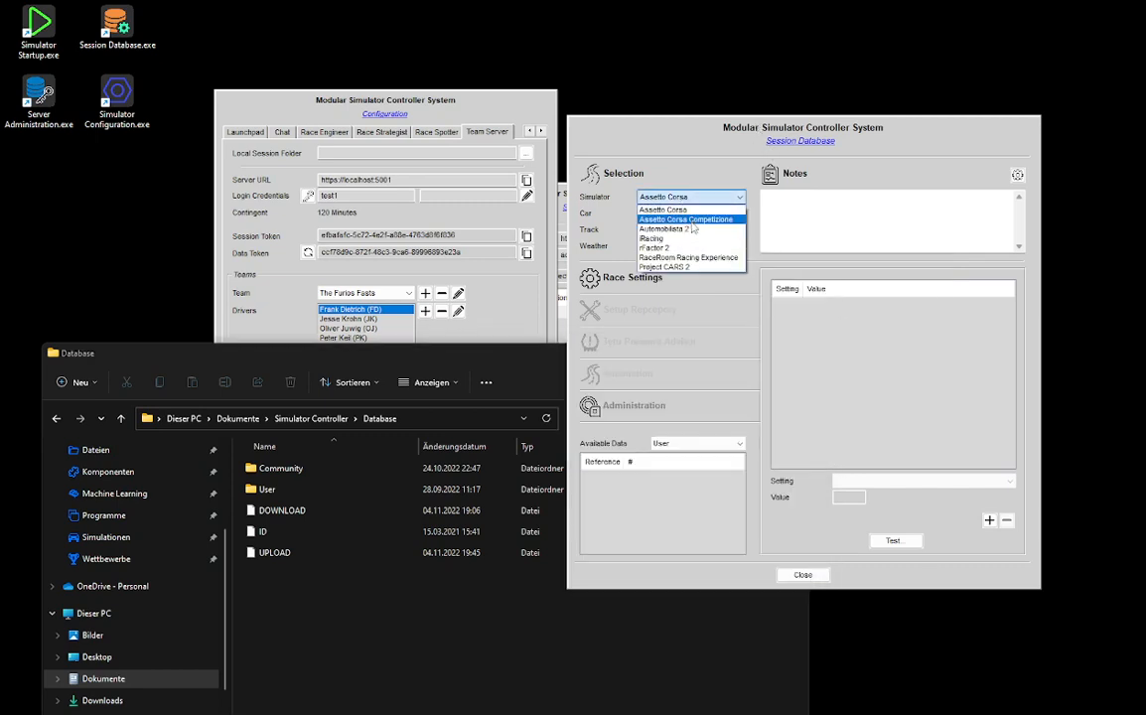
pyautogui.click(675, 223)
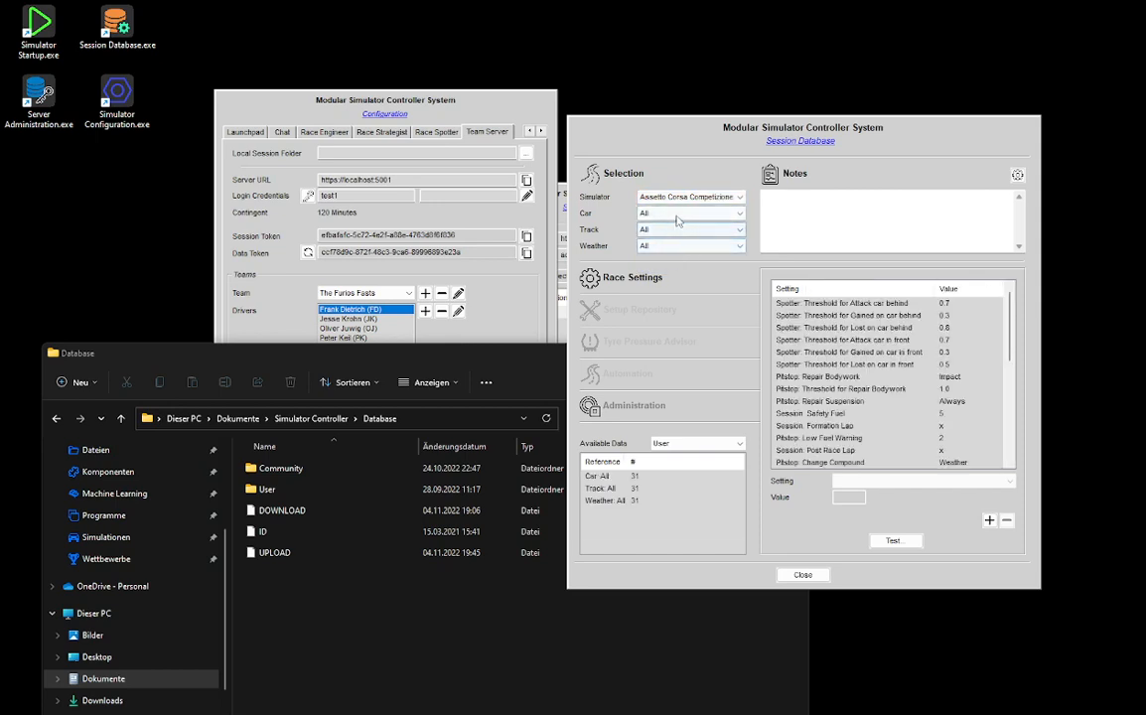
pyautogui.click(690, 213)
pyautogui.click(710, 399)
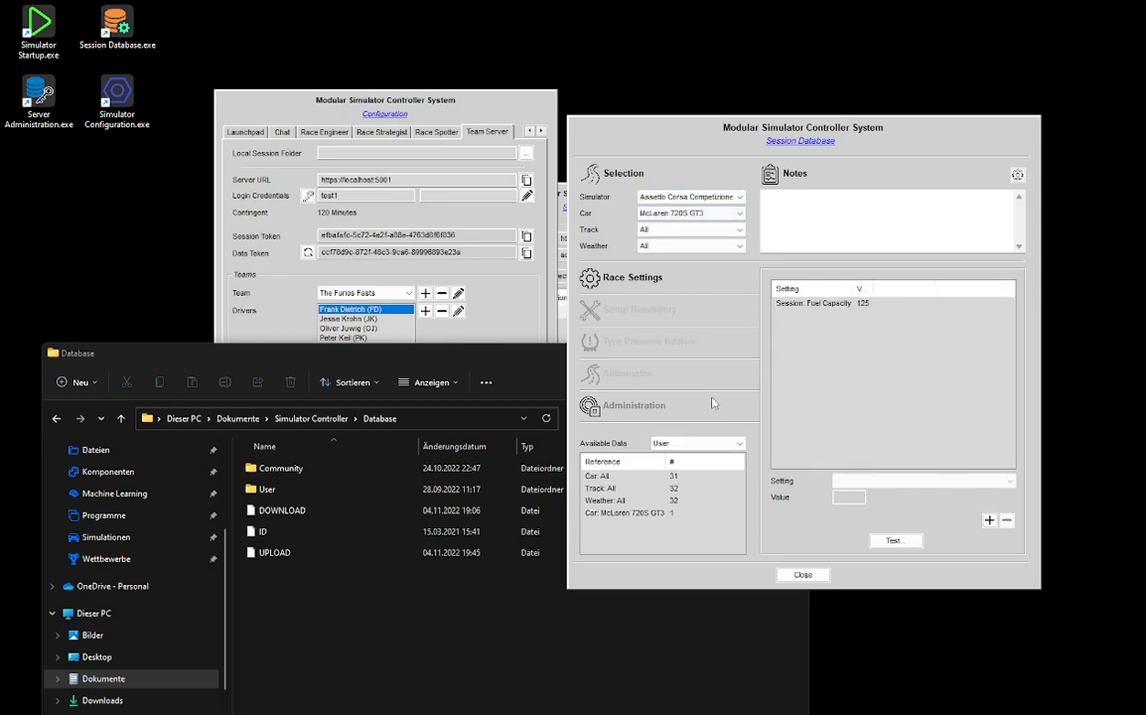
pyautogui.click(698, 231)
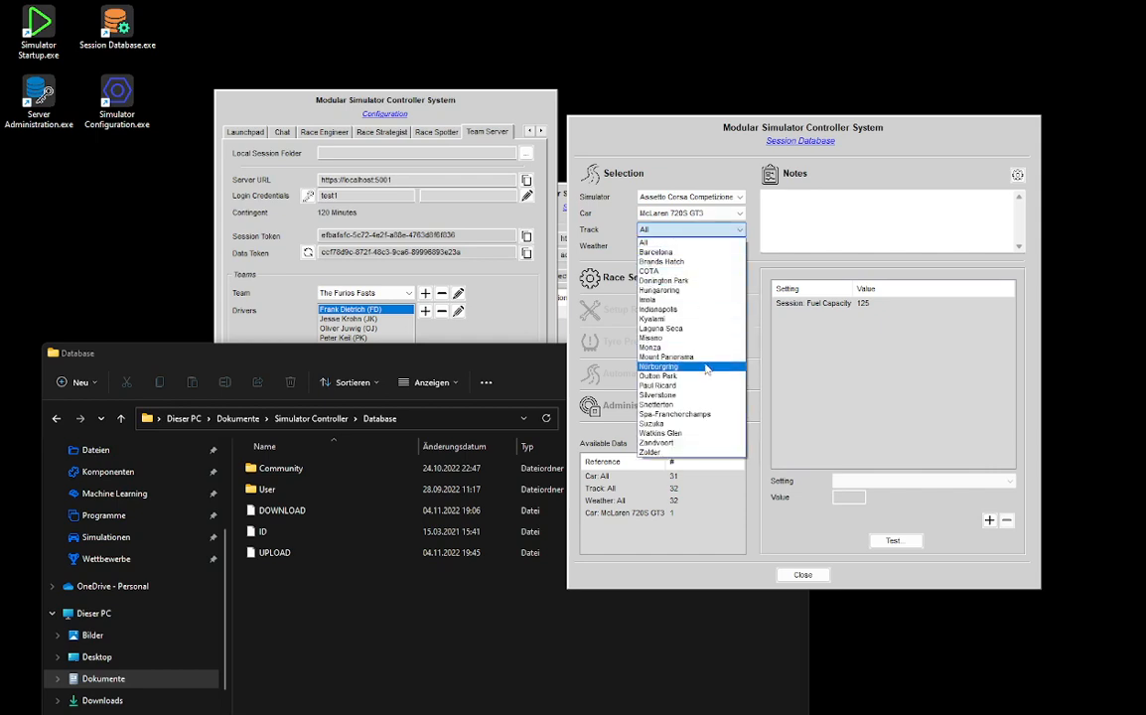
pyautogui.click(666, 356)
# In the Tyre Pressure Advisor, set air temperature to 17° and track temperature to 23°
pyautogui.click(668, 344)
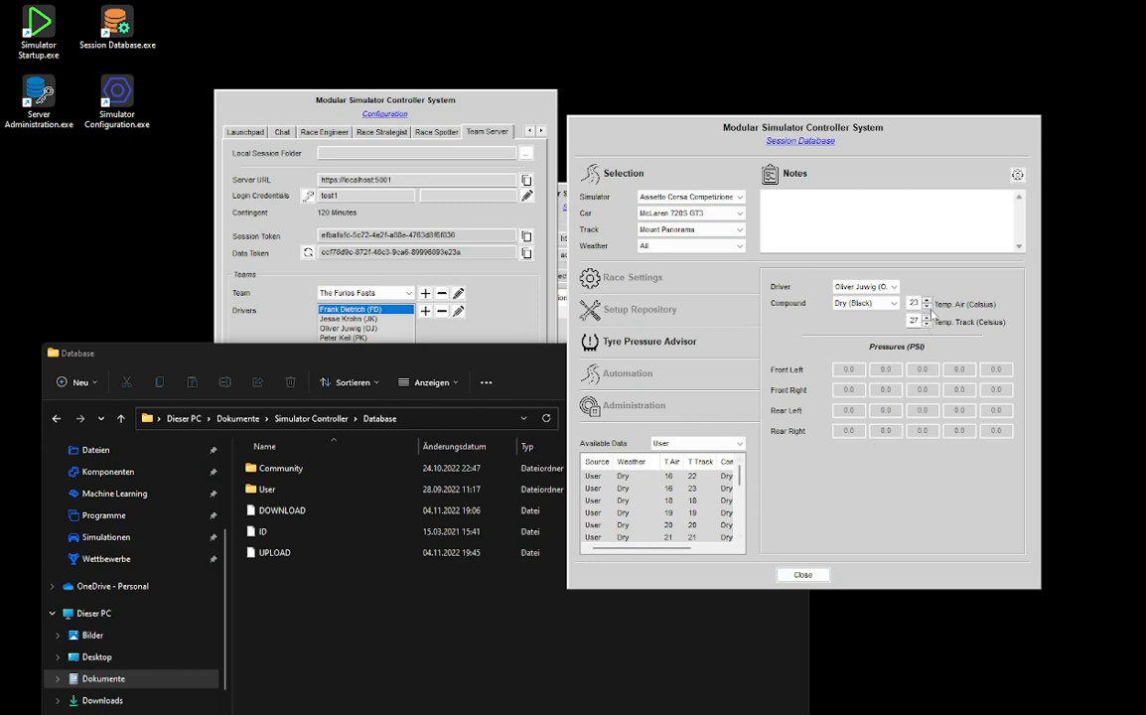
pyautogui.click(927, 306)
pyautogui.click(928, 305)
pyautogui.click(928, 307)
pyautogui.doubleClick(920, 320)
pyautogui.write('23')
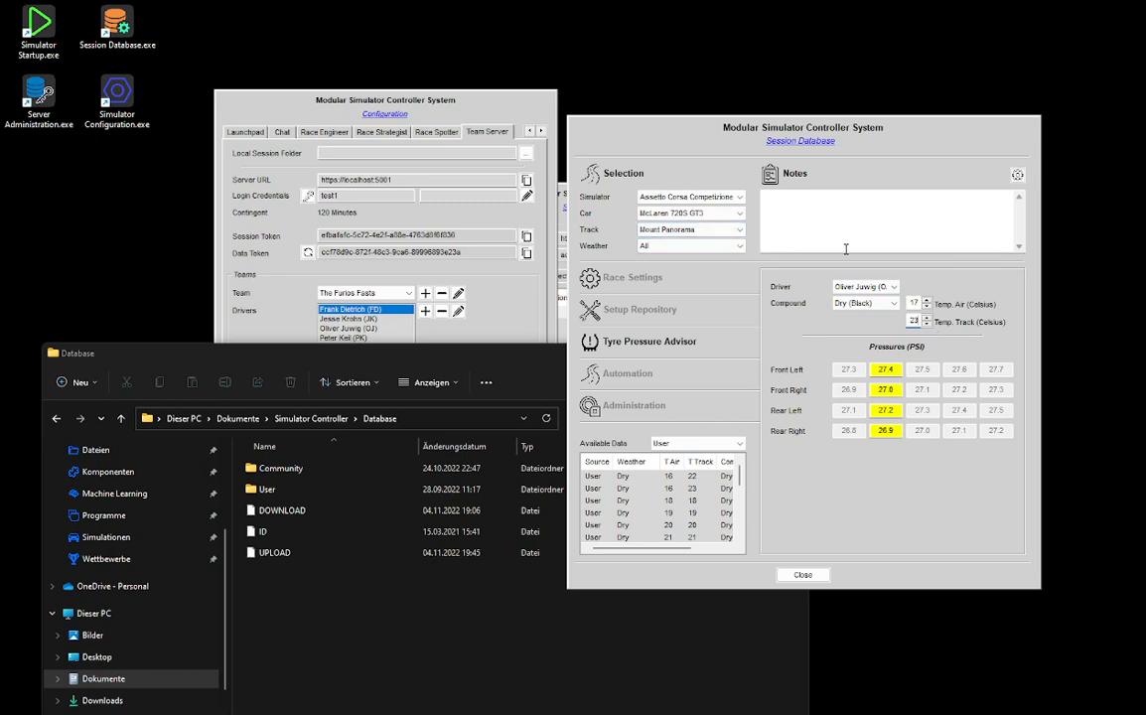
# Replace the Data Token in Database Settings with the team server token copied from Configuration
pyautogui.click(1018, 175)
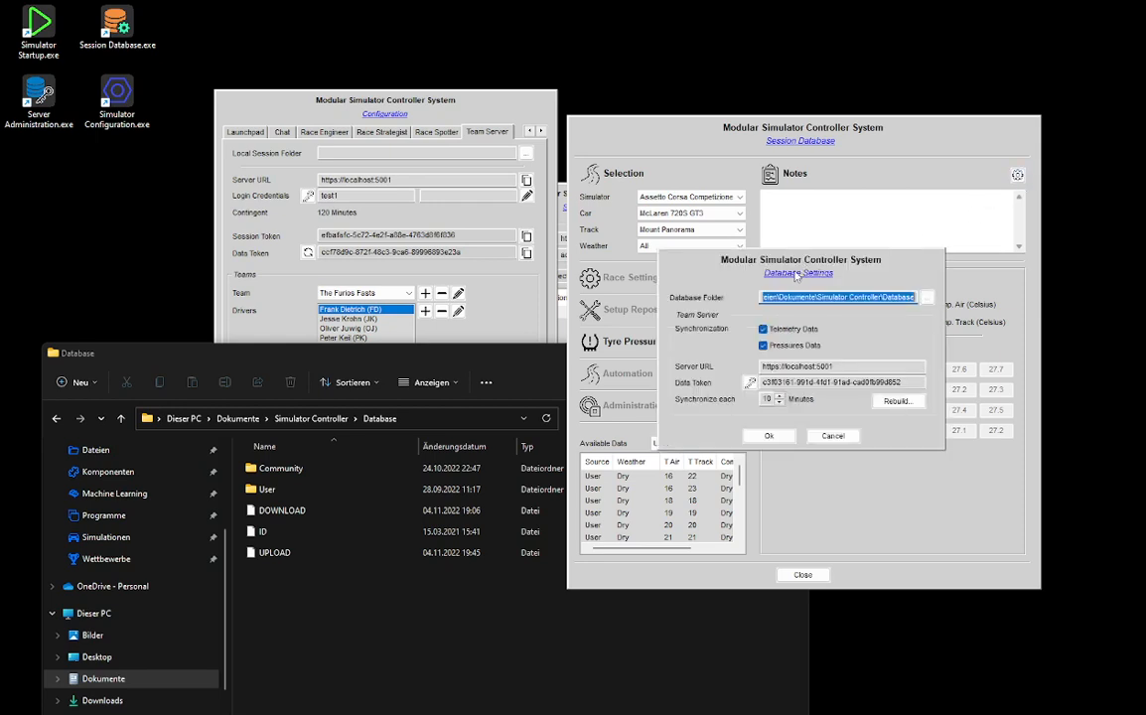
pyautogui.click(527, 253)
pyautogui.click(910, 379)
pyautogui.moveTo(910, 380); pyautogui.dragTo(726, 367)
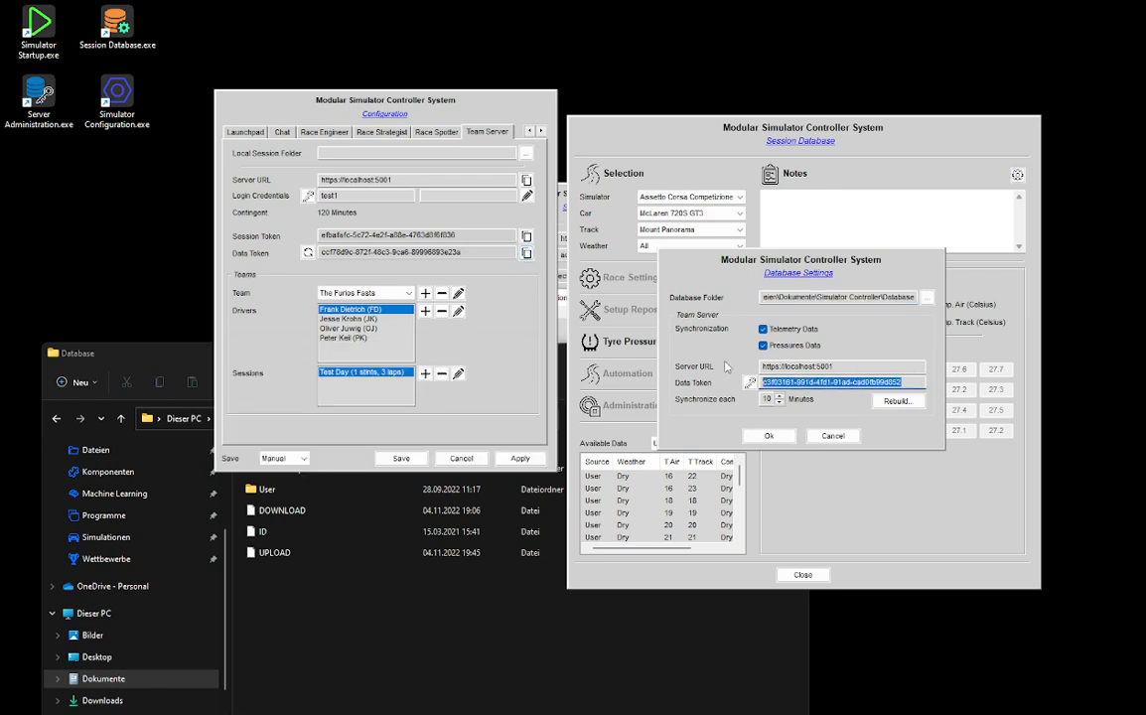
pyautogui.hotkey('ctrl', 'v')
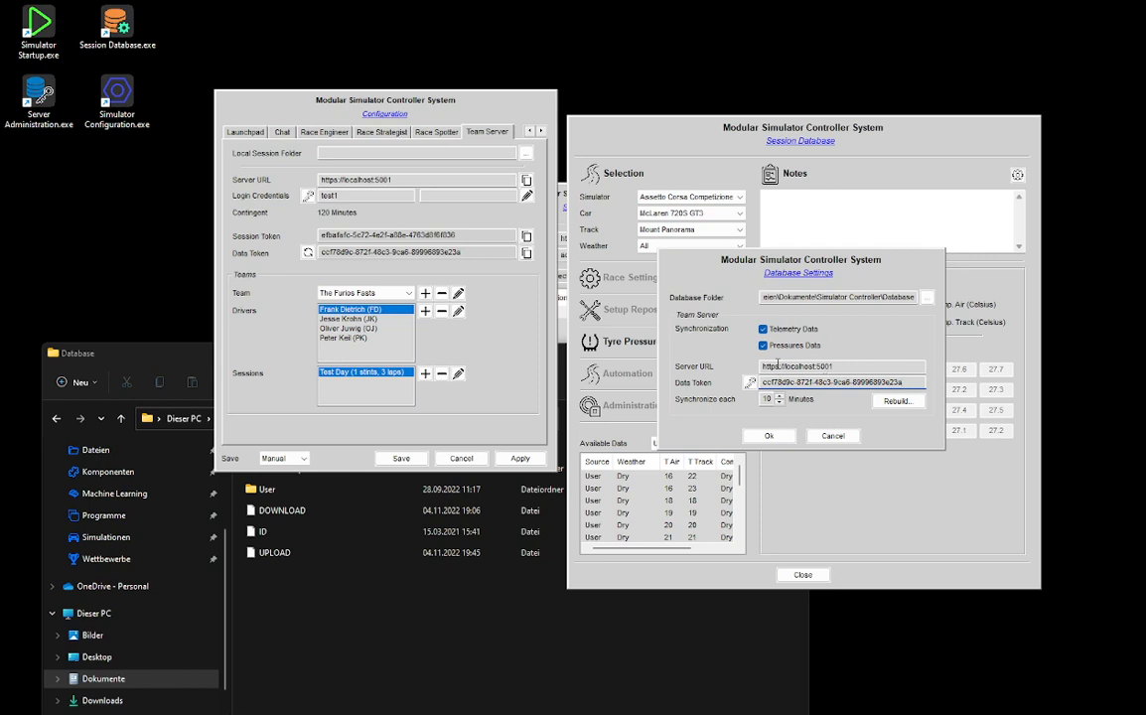
# Finish editing the pasted team server data token in Database Settings
pyautogui.click(751, 387)
# Confirm the sync settings, acknowledge the notices, and close Session Database and Server Administration
pyautogui.click(785, 438)
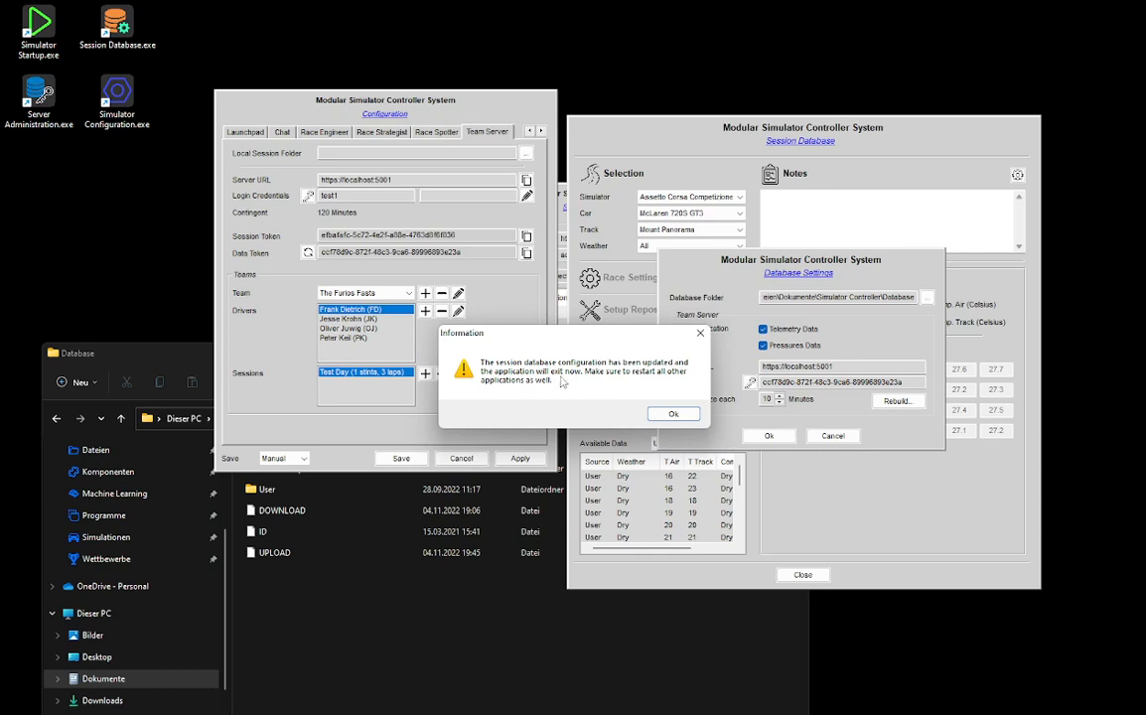
pyautogui.click(672, 418)
pyautogui.click(642, 197)
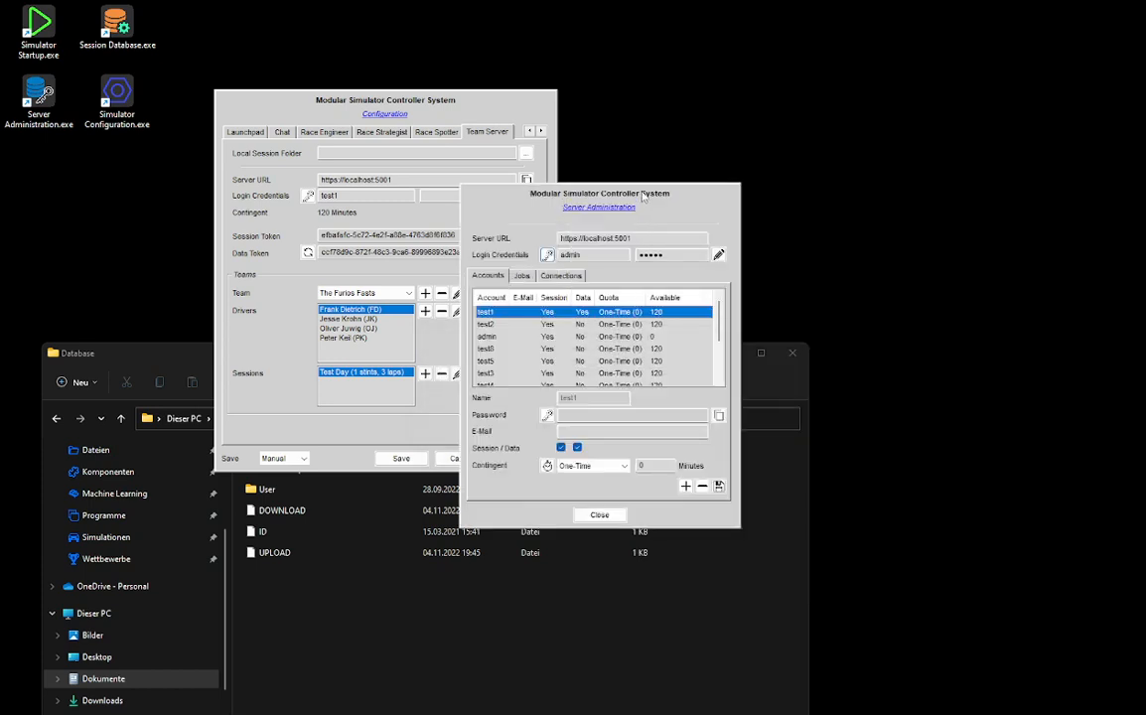
pyautogui.click(617, 516)
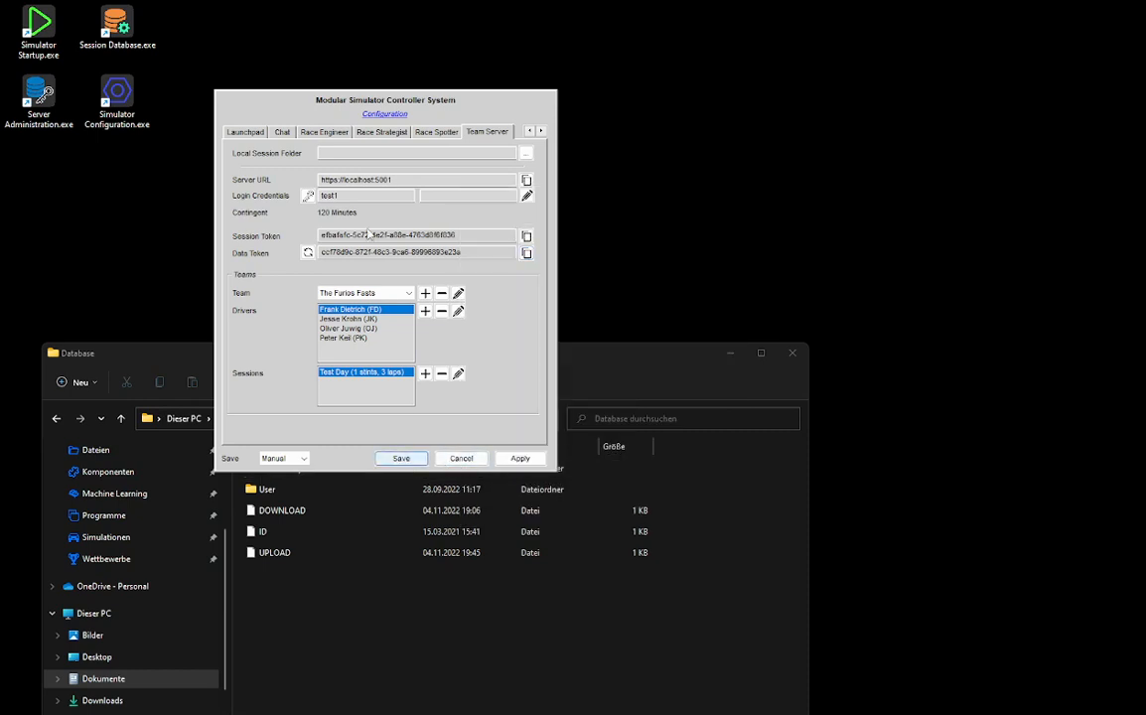
pyautogui.click(40, 31)
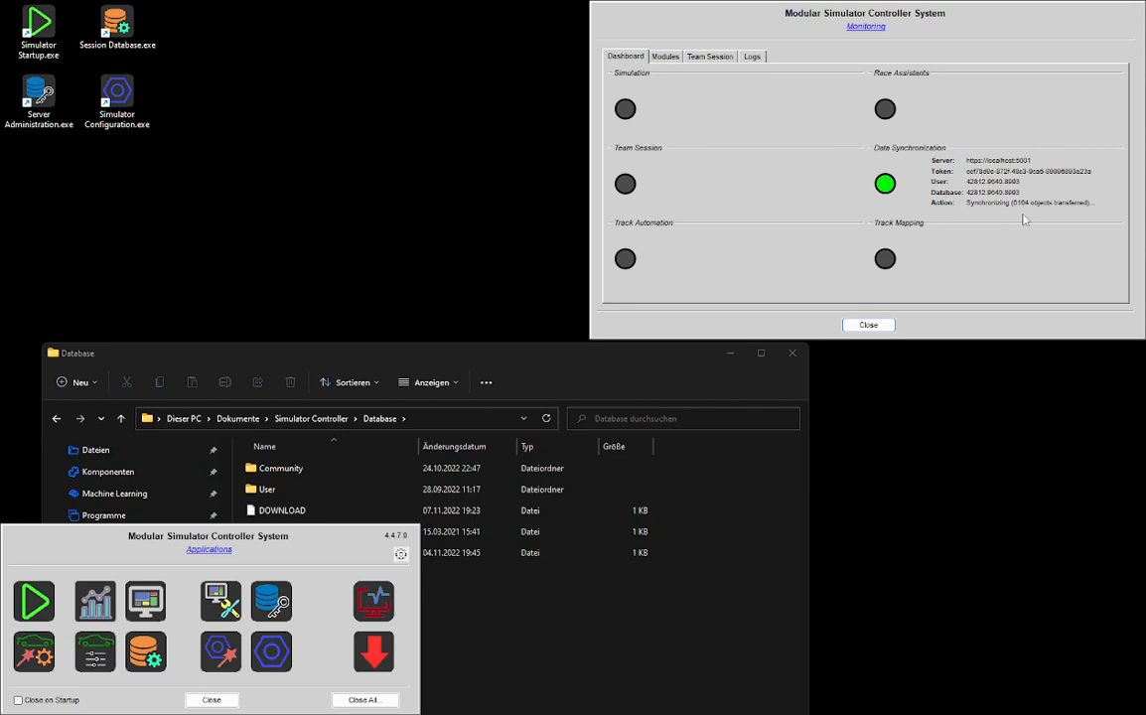
# Launch Session Database for Assetto Corsa Competizione and show the Administration data overview
pyautogui.doubleClick(124, 26)
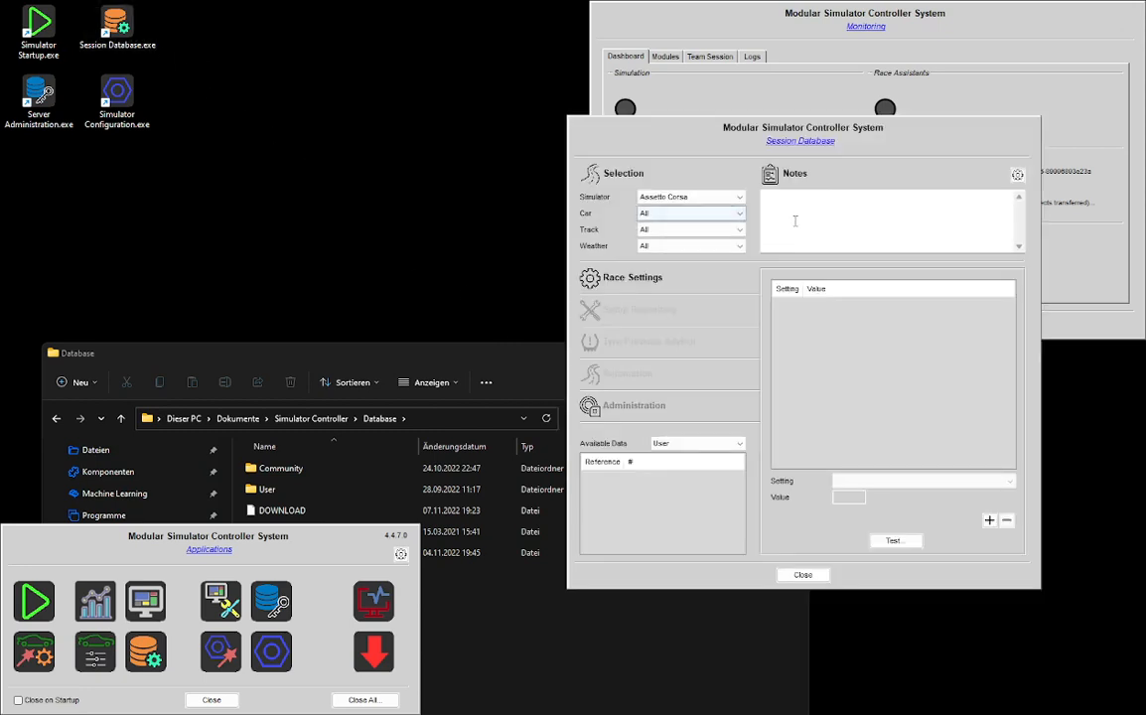
pyautogui.click(687, 197)
pyautogui.click(711, 221)
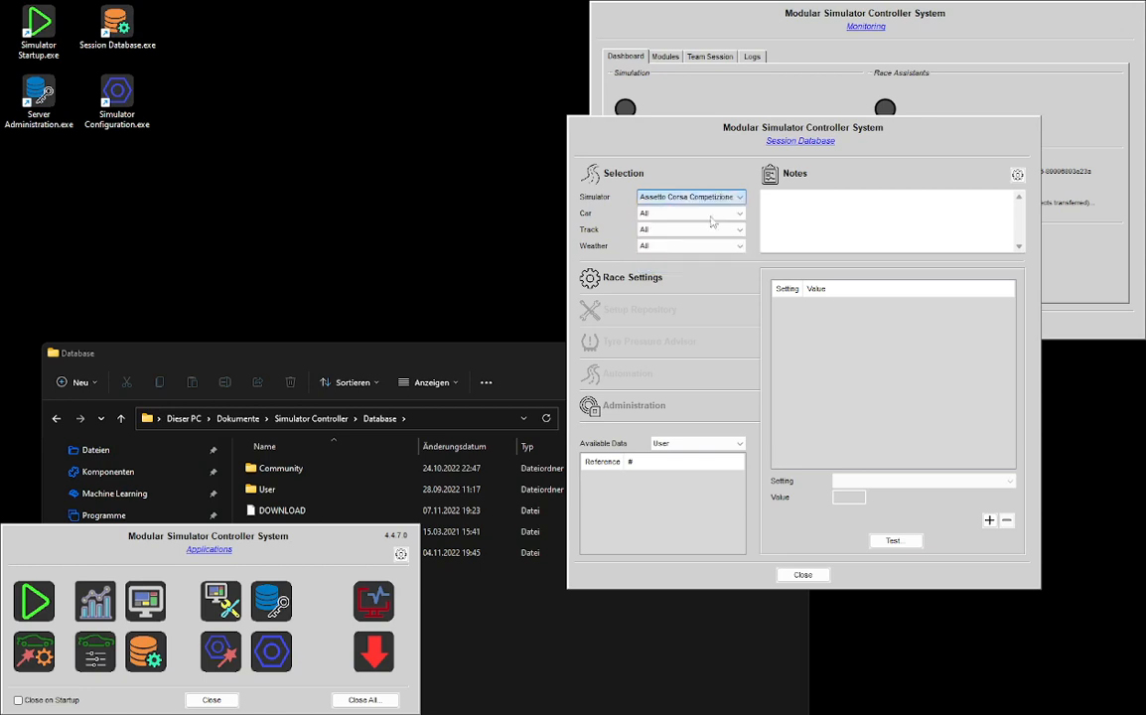
pyautogui.click(635, 414)
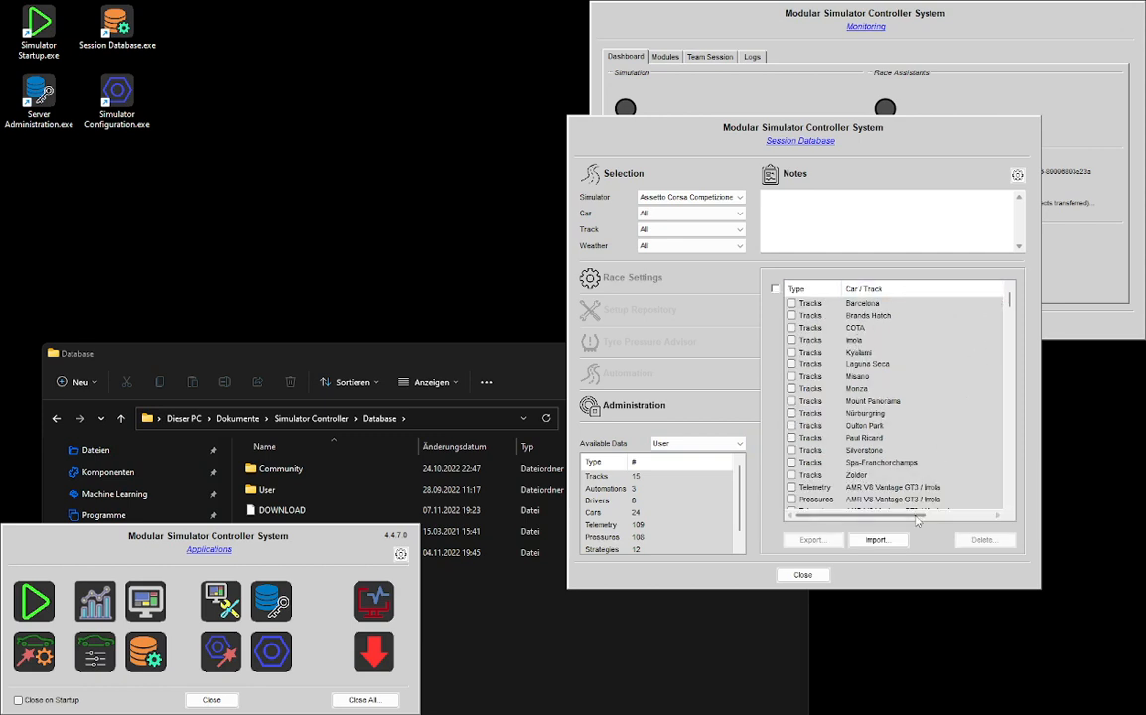
# Narrow the Car / Track column, review each entry's driver, then bring up Database Settings
pyautogui.moveTo(916, 516); pyautogui.dragTo(931, 516)
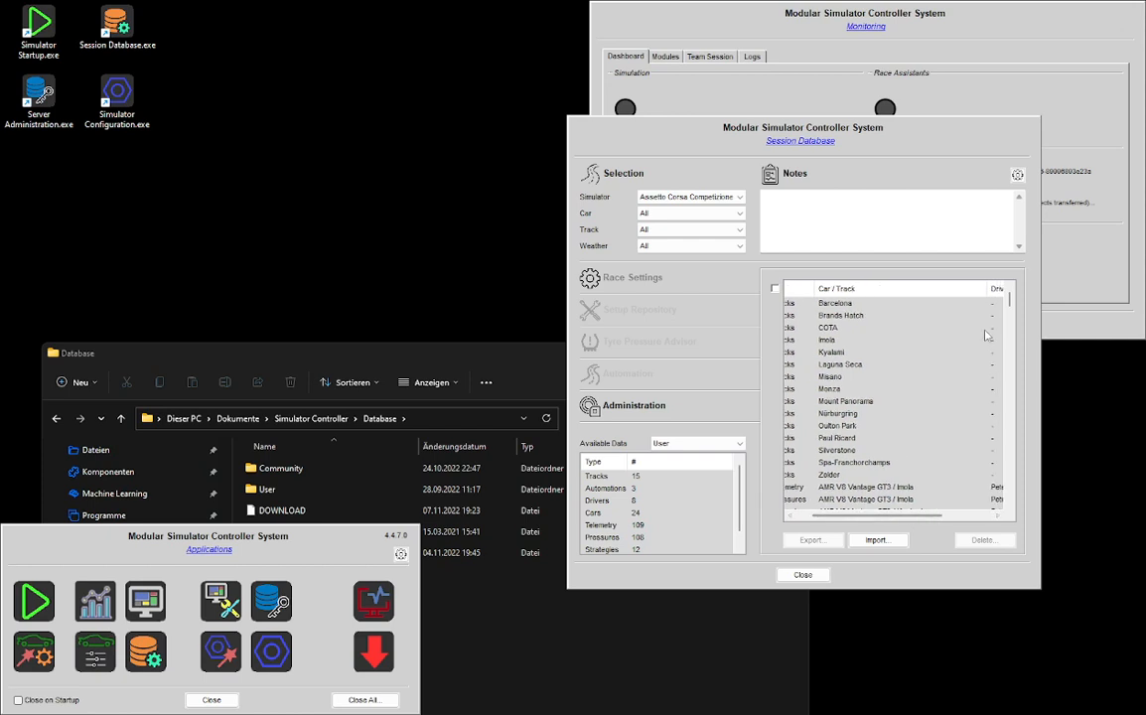
pyautogui.moveTo(987, 286); pyautogui.dragTo(936, 284)
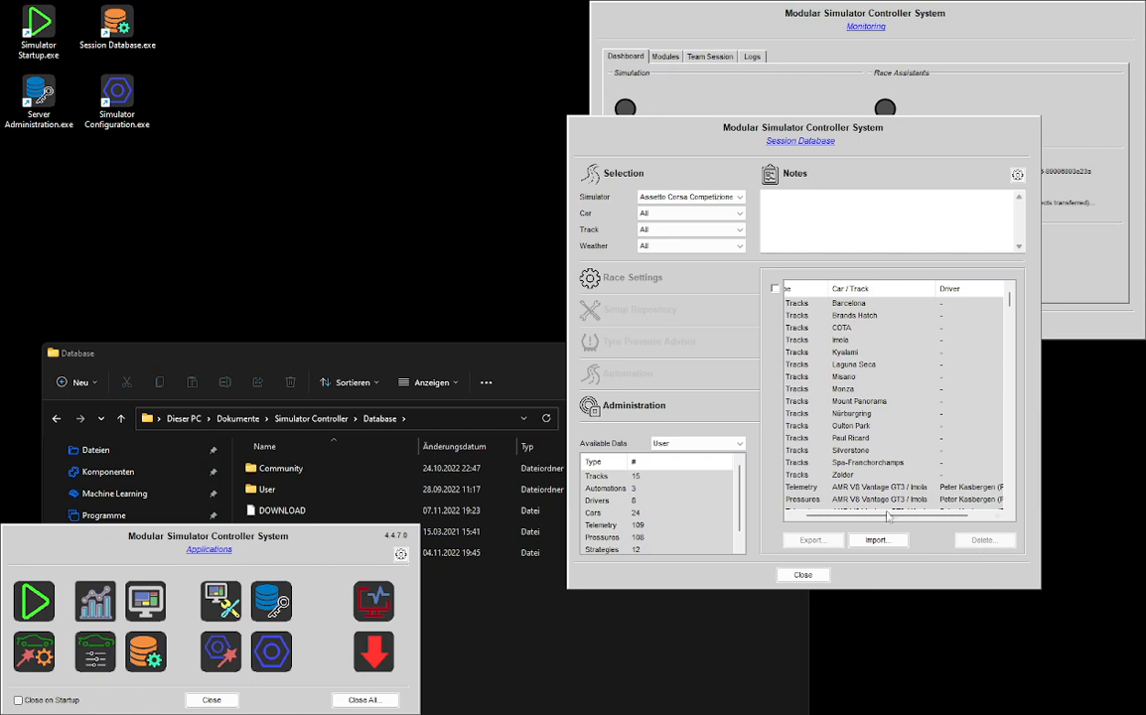
pyautogui.scroll(-8, 887, 501)
pyautogui.scroll(-10, 887, 509)
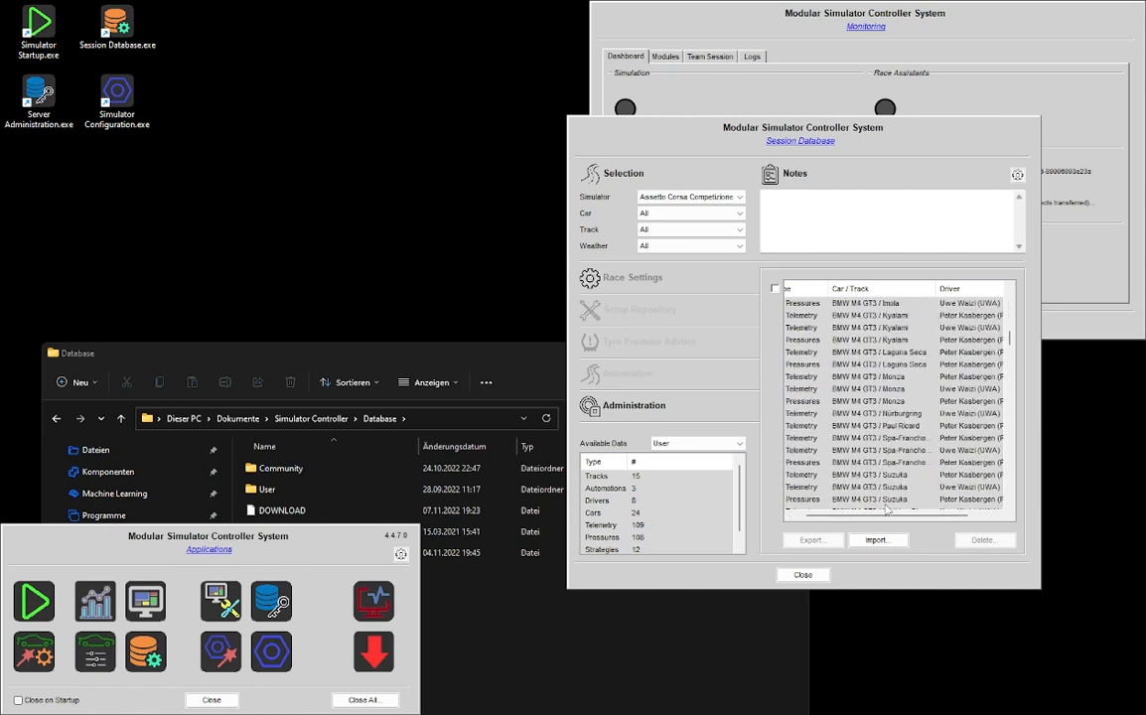
pyautogui.scroll(-10, 887, 505)
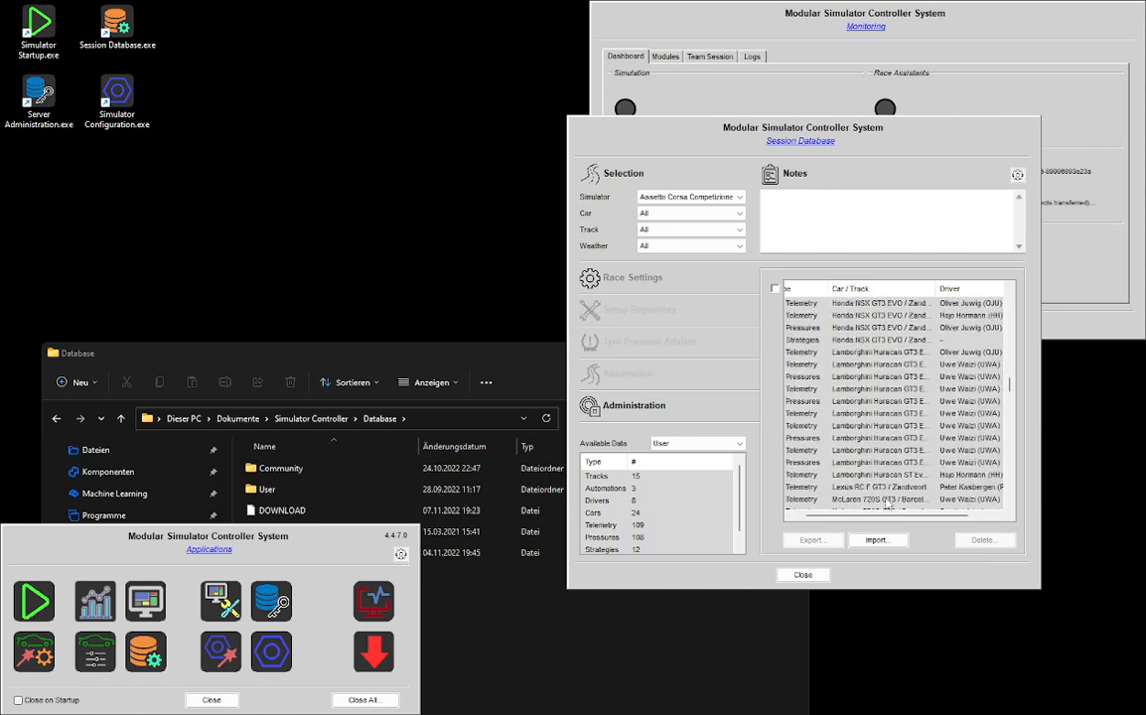
pyautogui.scroll(-5, 887, 501)
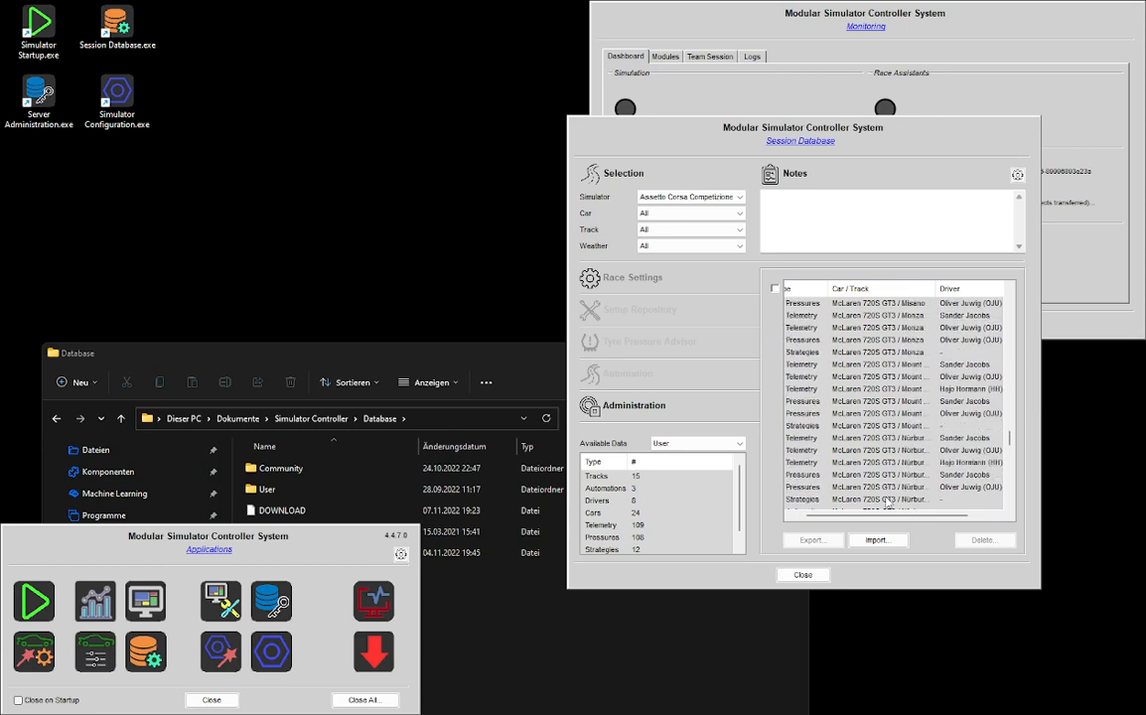
pyautogui.scroll(7, 887, 412)
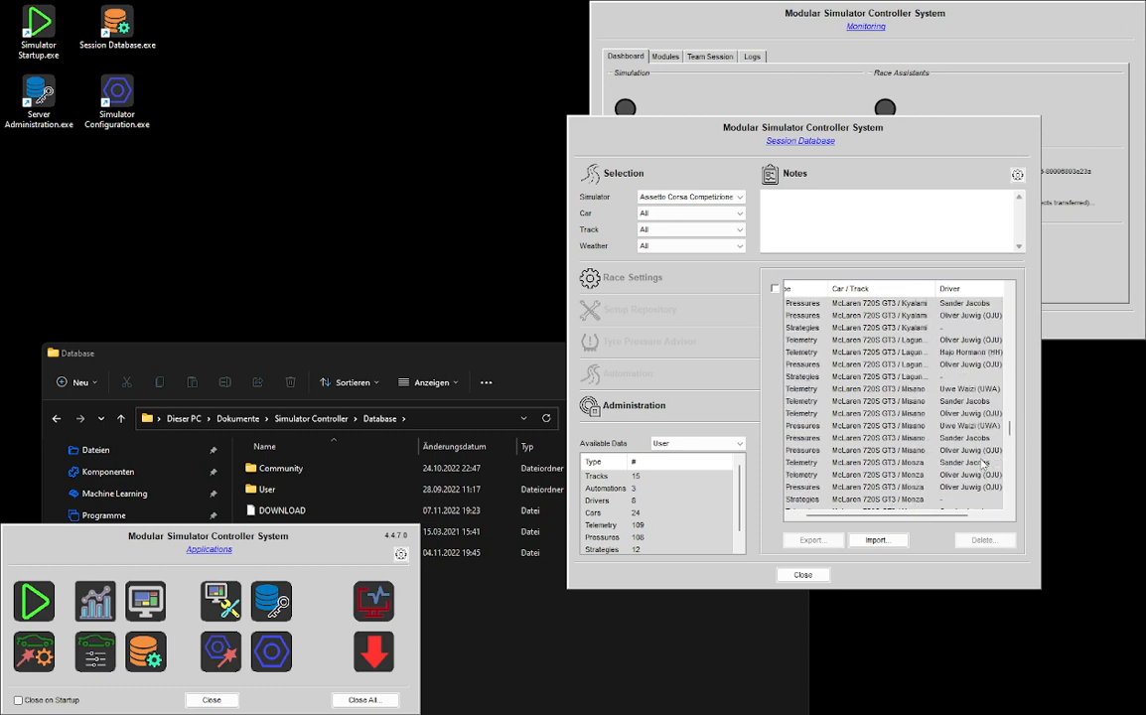
pyautogui.scroll(10, 982, 463)
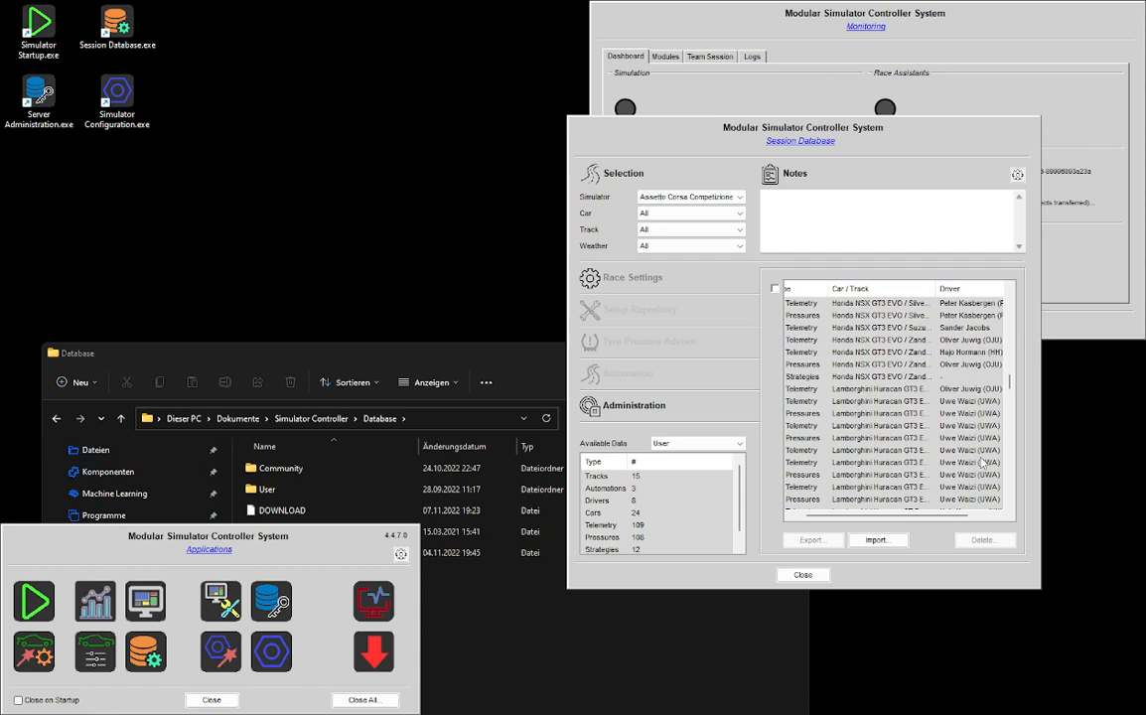
pyautogui.scroll(10, 982, 463)
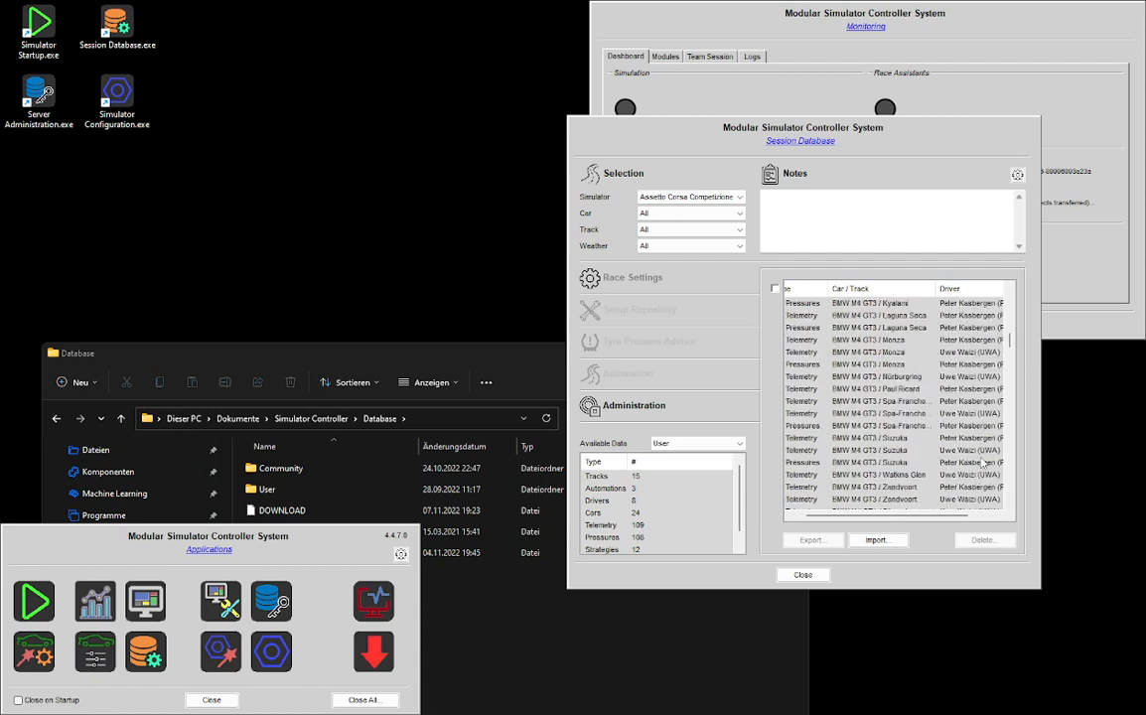
pyautogui.scroll(3, 981, 461)
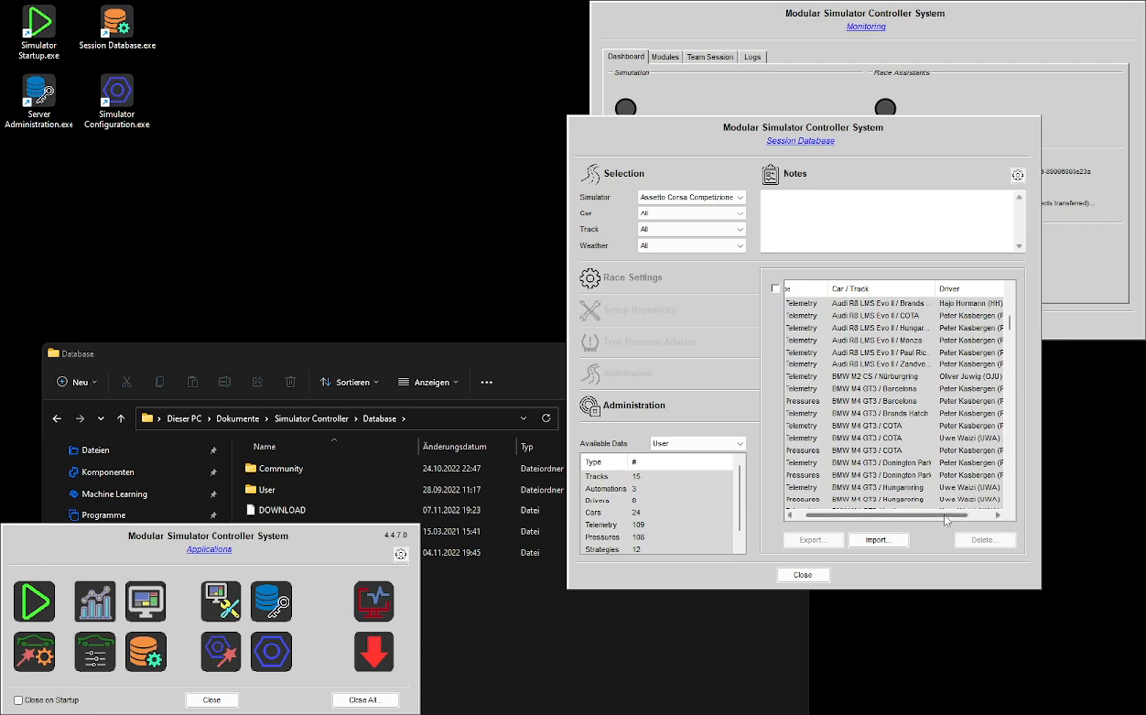
pyautogui.click(999, 517)
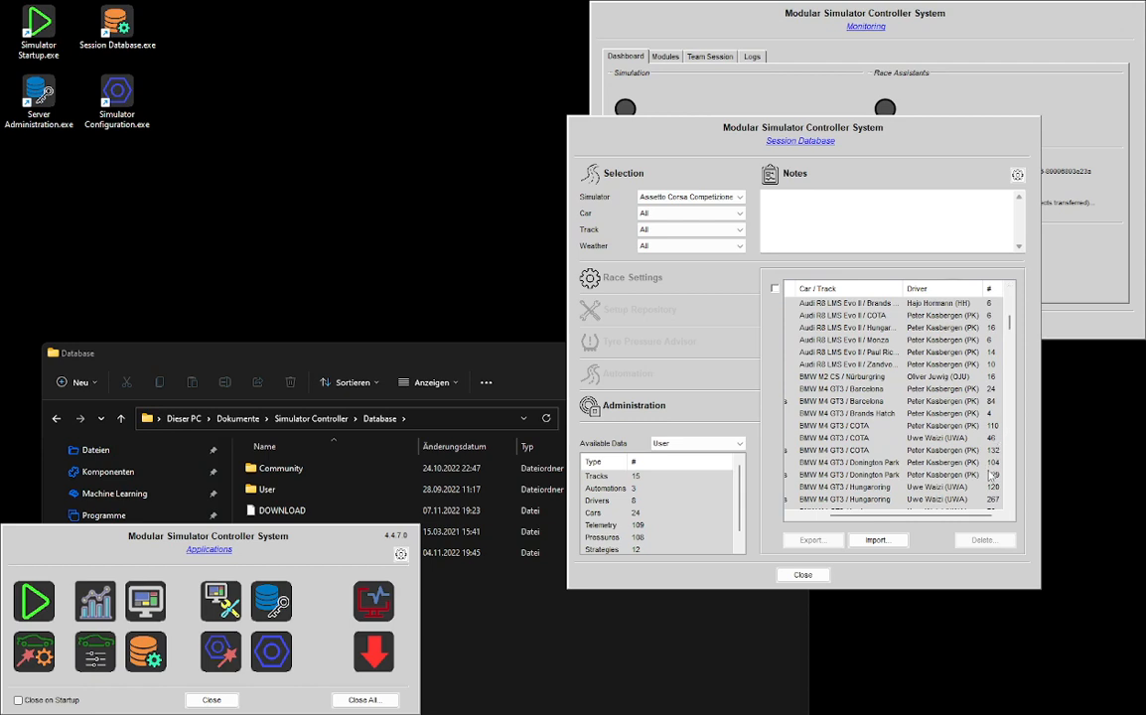
pyautogui.scroll(-8, 991, 474)
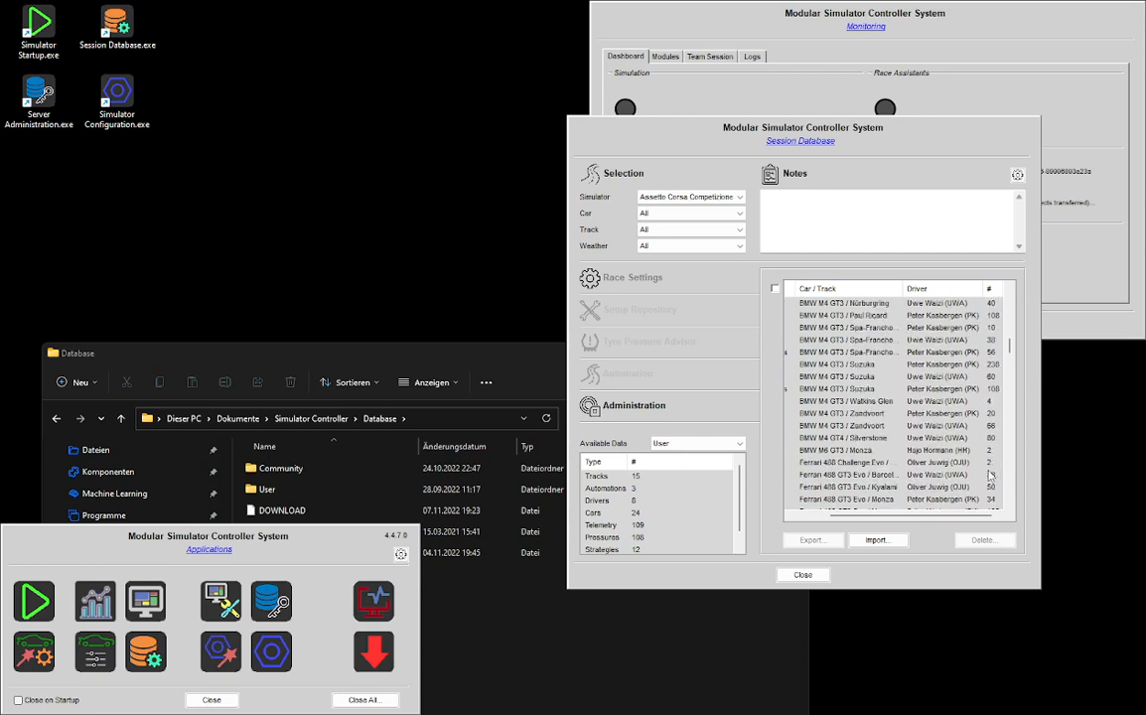
pyautogui.scroll(-2, 990, 475)
pyautogui.scroll(-6, 990, 469)
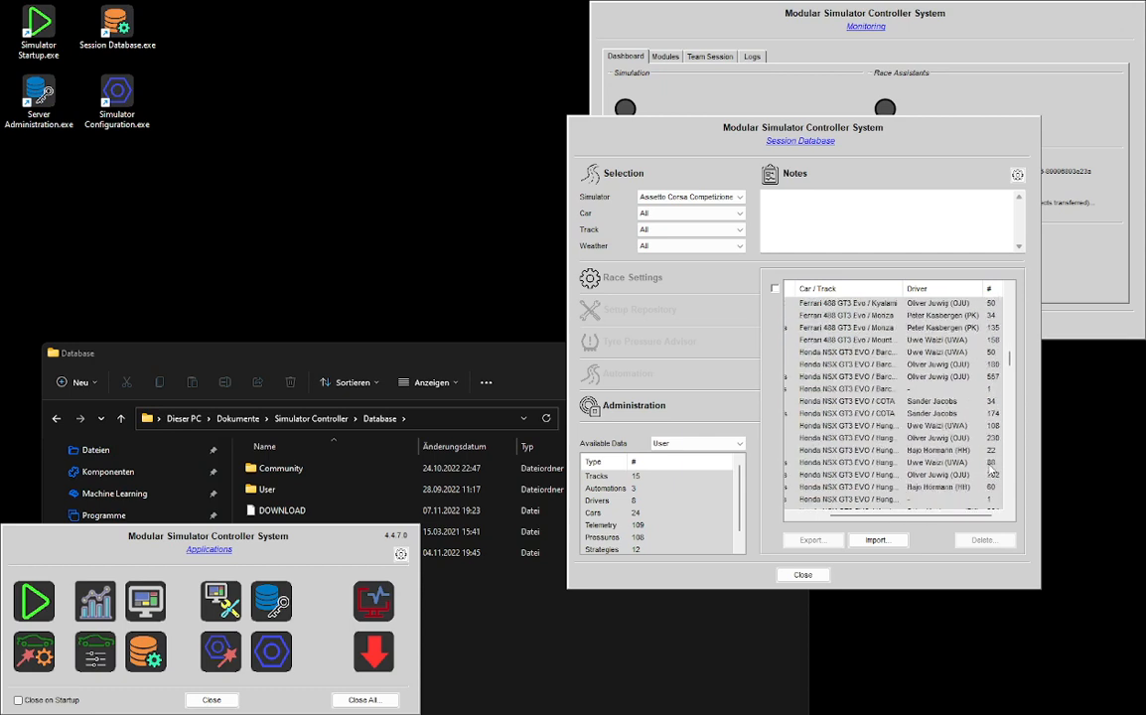
pyautogui.scroll(-1, 990, 469)
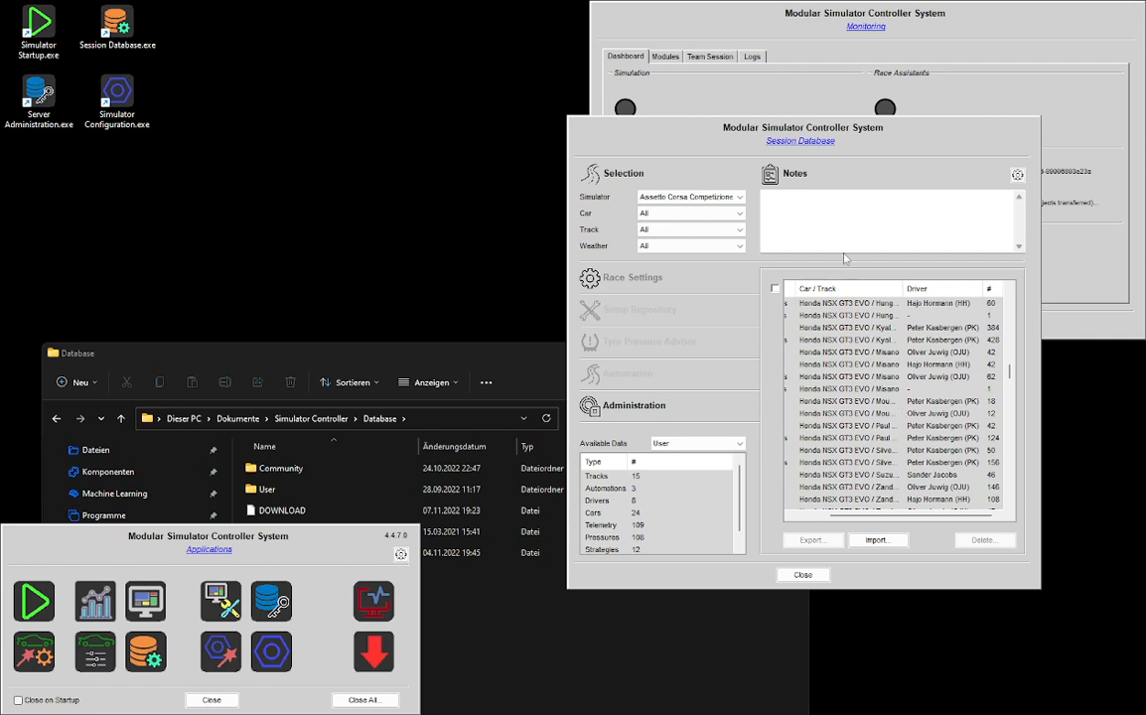
pyautogui.click(1017, 175)
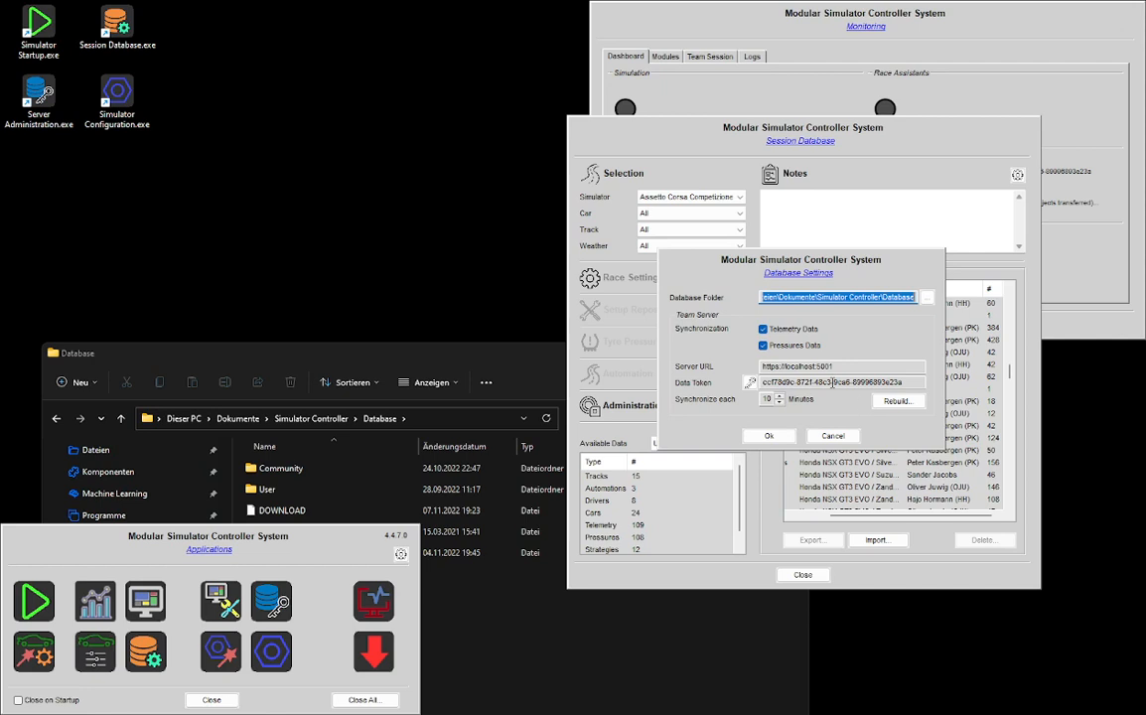
pyautogui.click(829, 437)
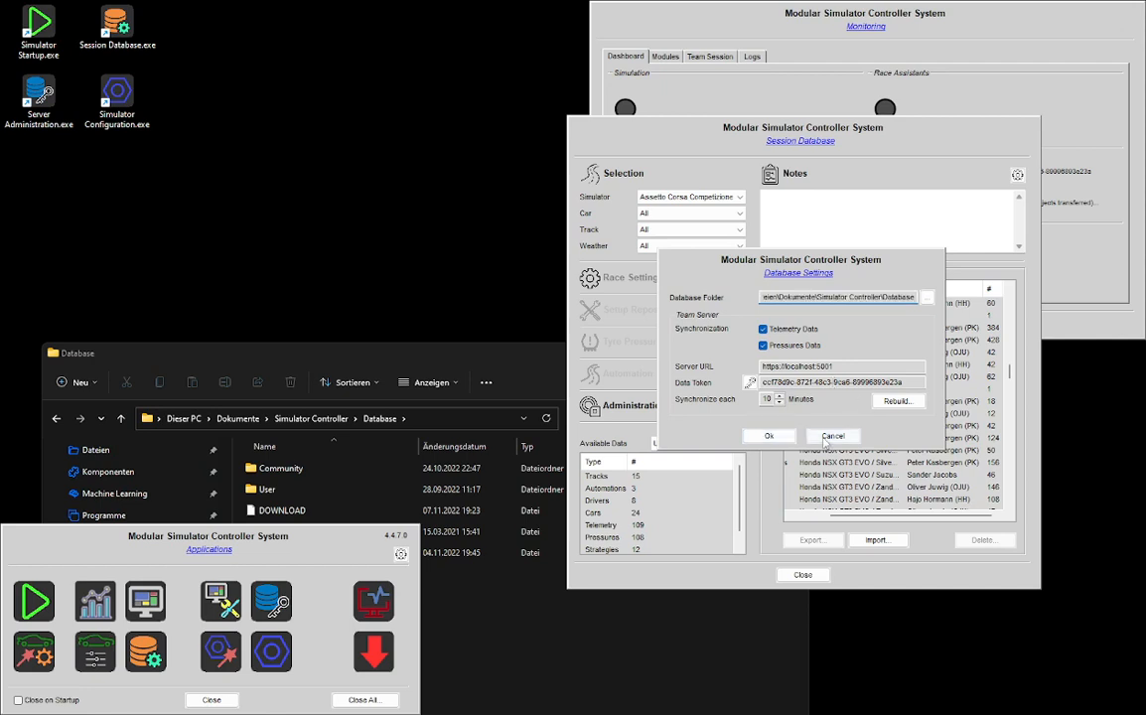
pyautogui.click(770, 454)
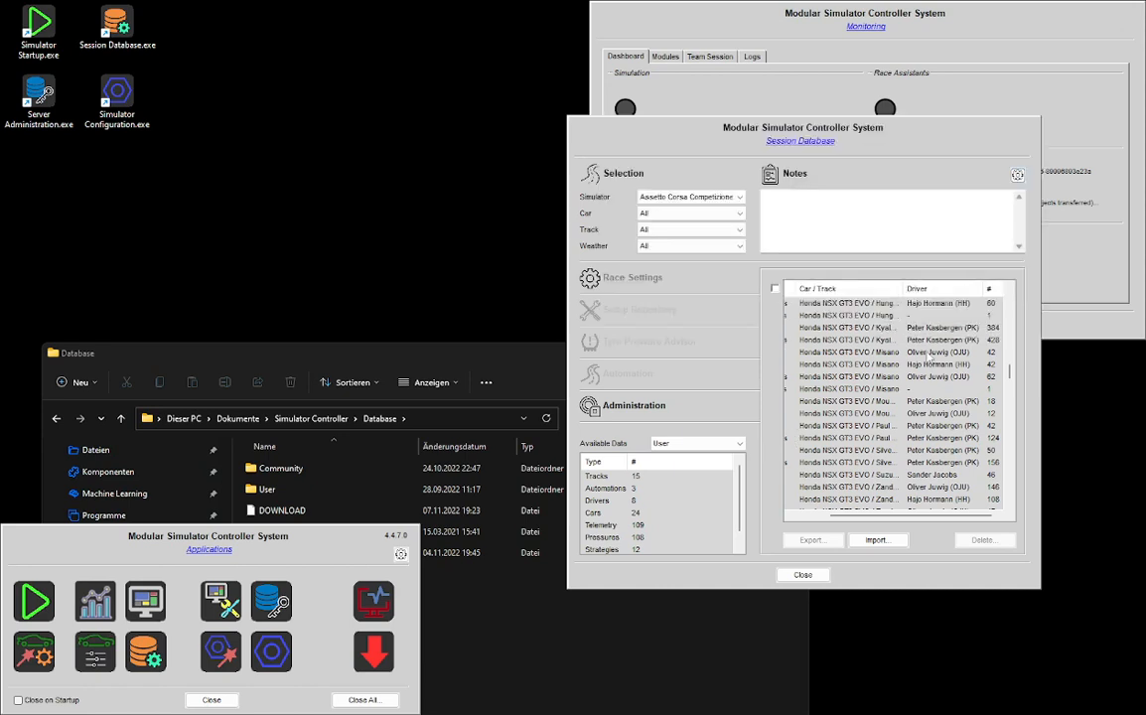
# Select two Honda NSX GT3 EVO entries, then show Database Settings with 10-minute Team Server sync
pyautogui.click(929, 353)
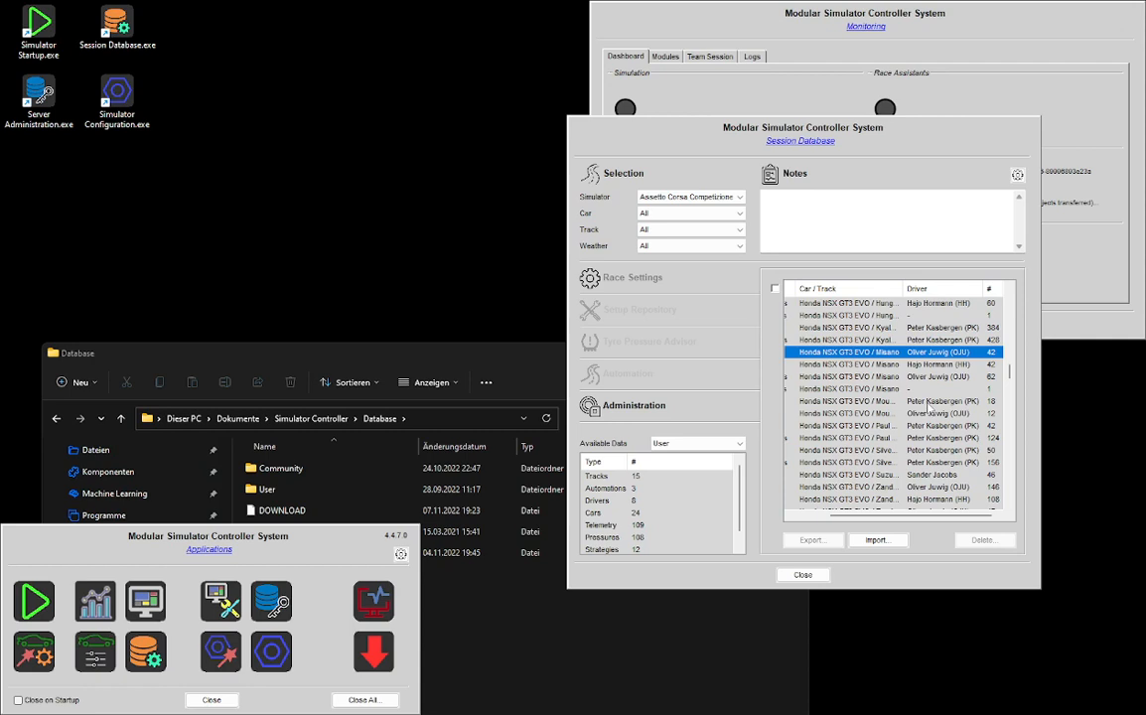
pyautogui.click(927, 401)
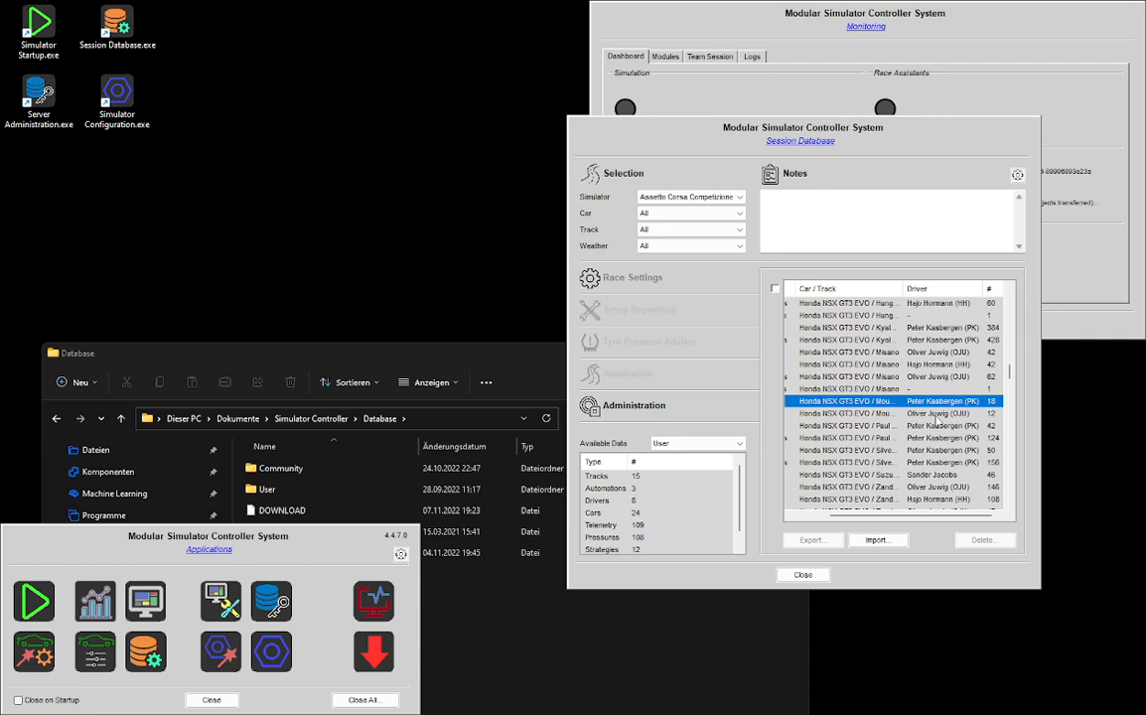
pyautogui.click(1017, 174)
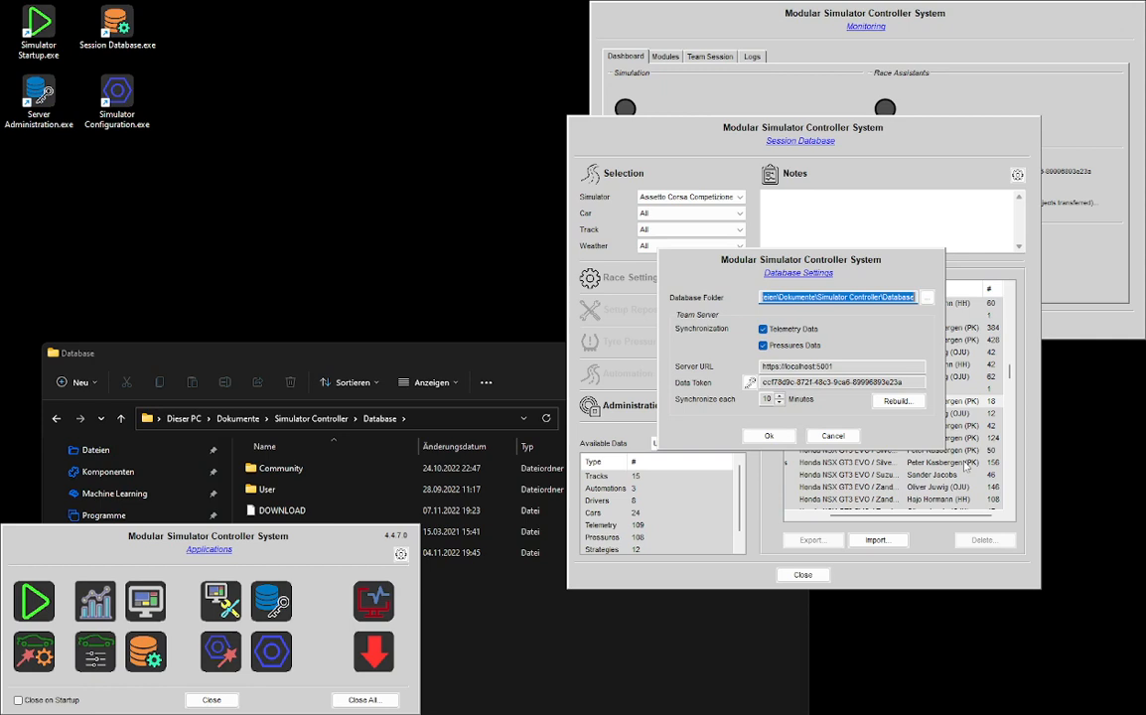
# Close the database settings unchanged and move the Strategy Workbench window over the Session Database
pyautogui.click(834, 436)
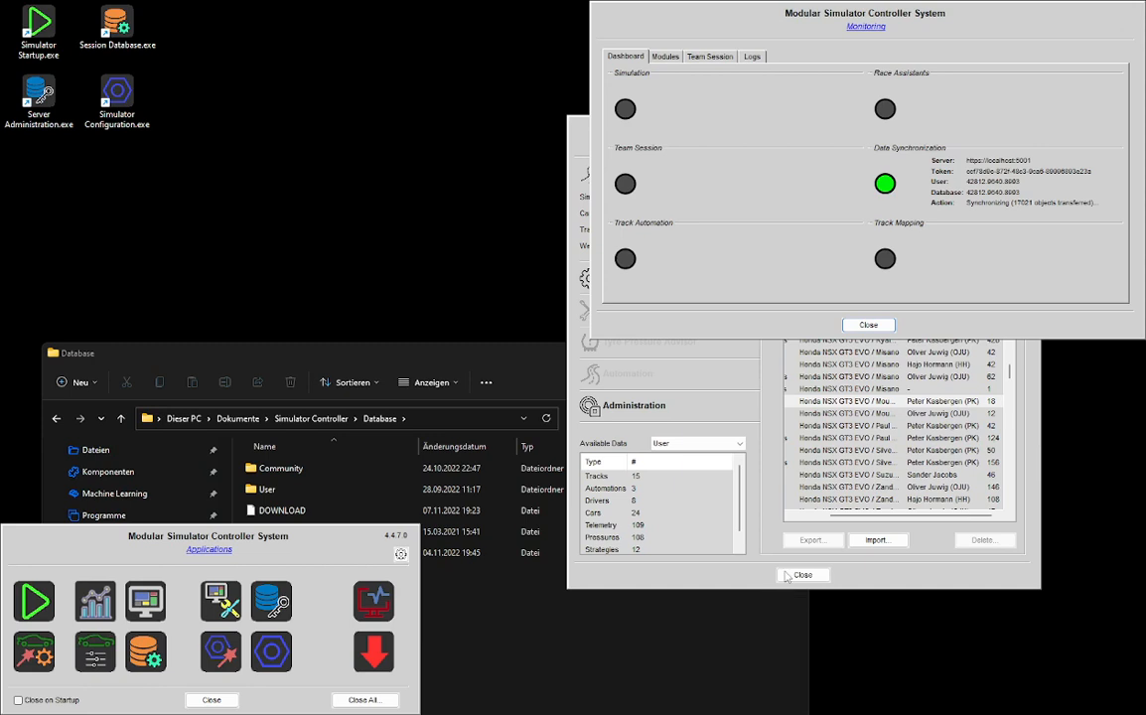
pyautogui.moveTo(861, 516); pyautogui.dragTo(826, 517)
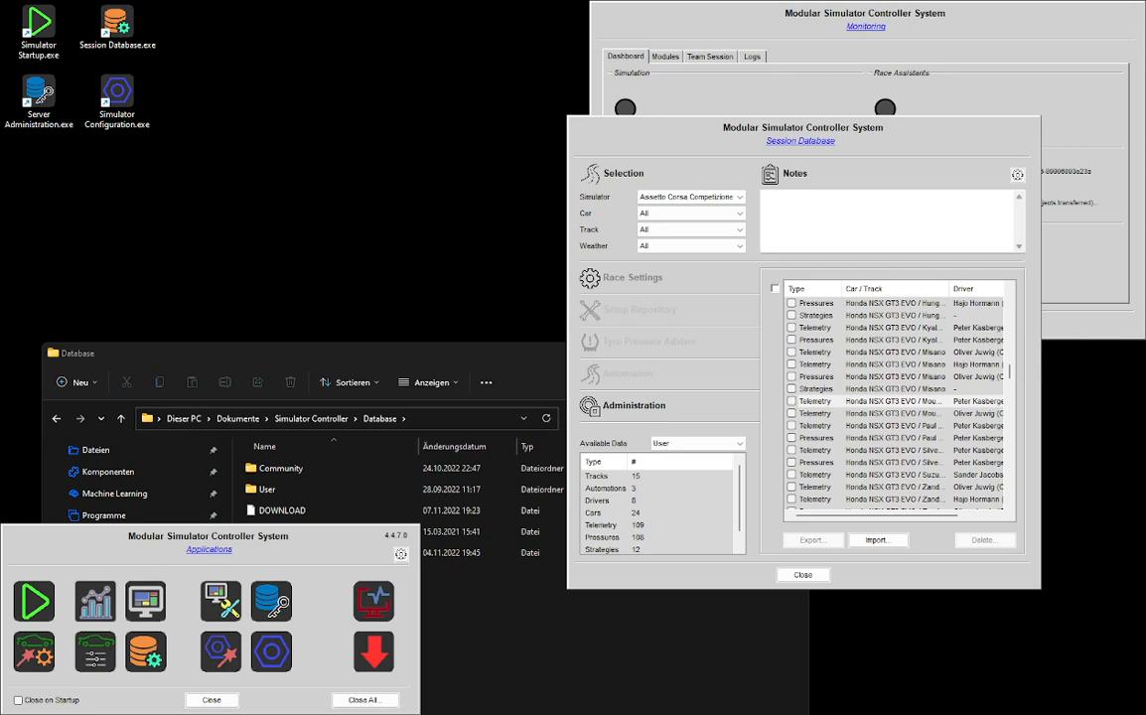
pyautogui.moveTo(199, 710); pyautogui.dragTo(698, 82)
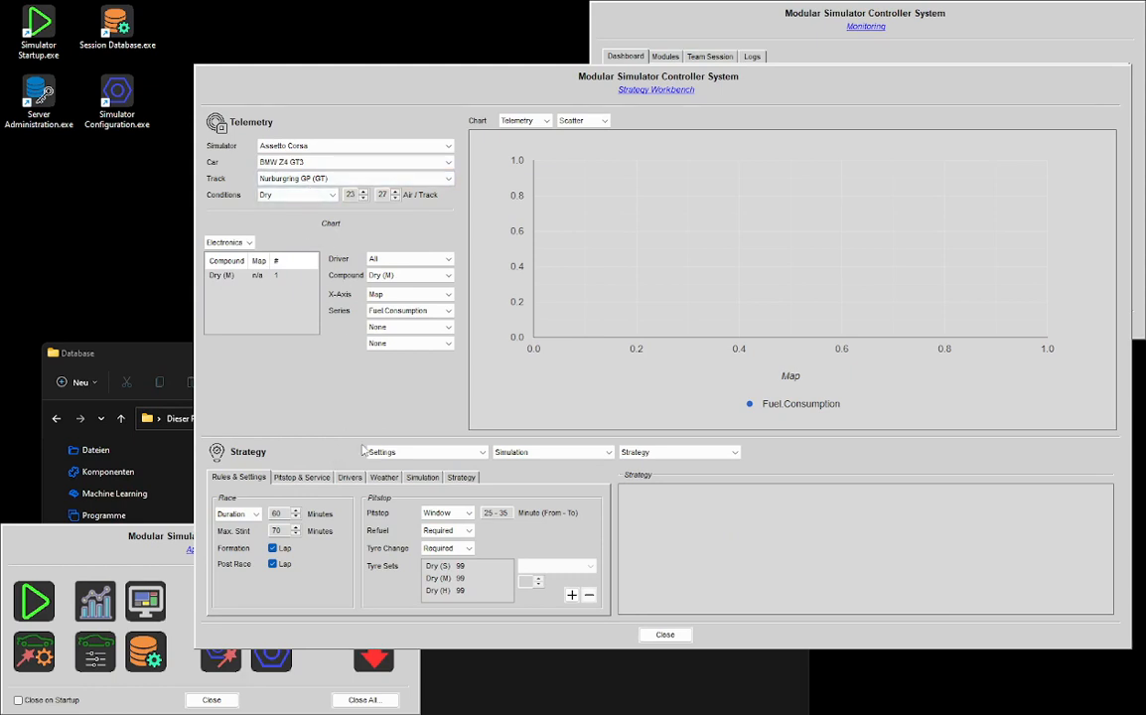
# In the Drivers list, add two stints after stint 1, keeping the driver selected for the new stints
pyautogui.click(349, 477)
pyautogui.click(265, 516)
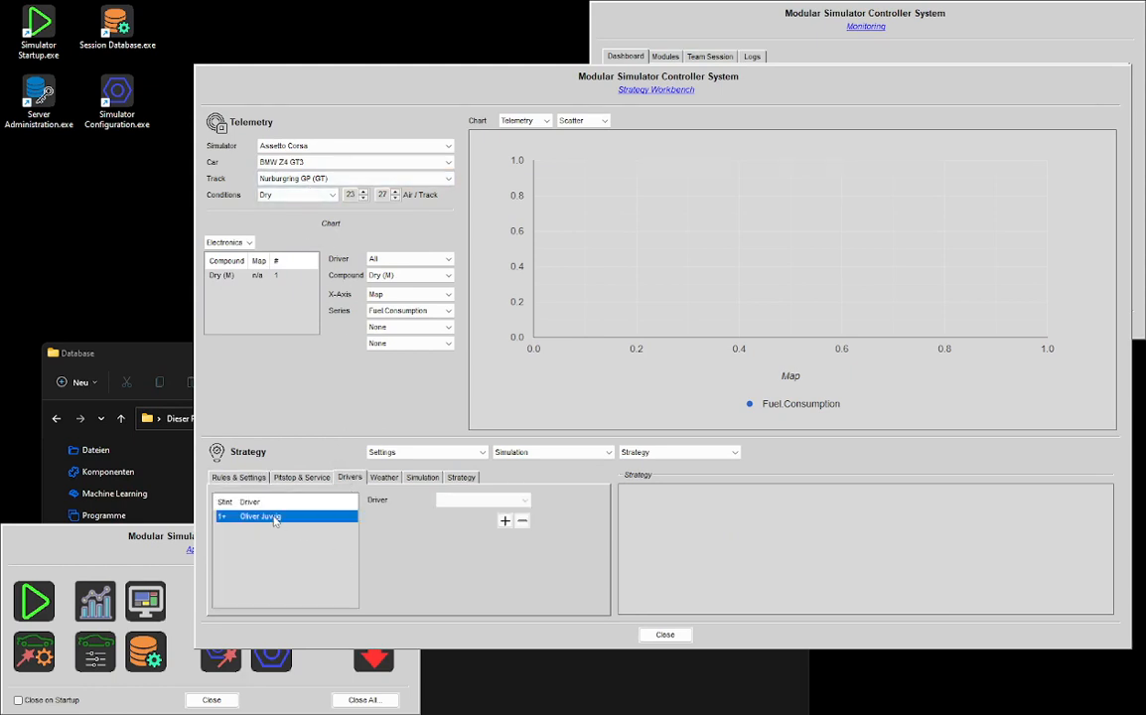
pyautogui.click(504, 520)
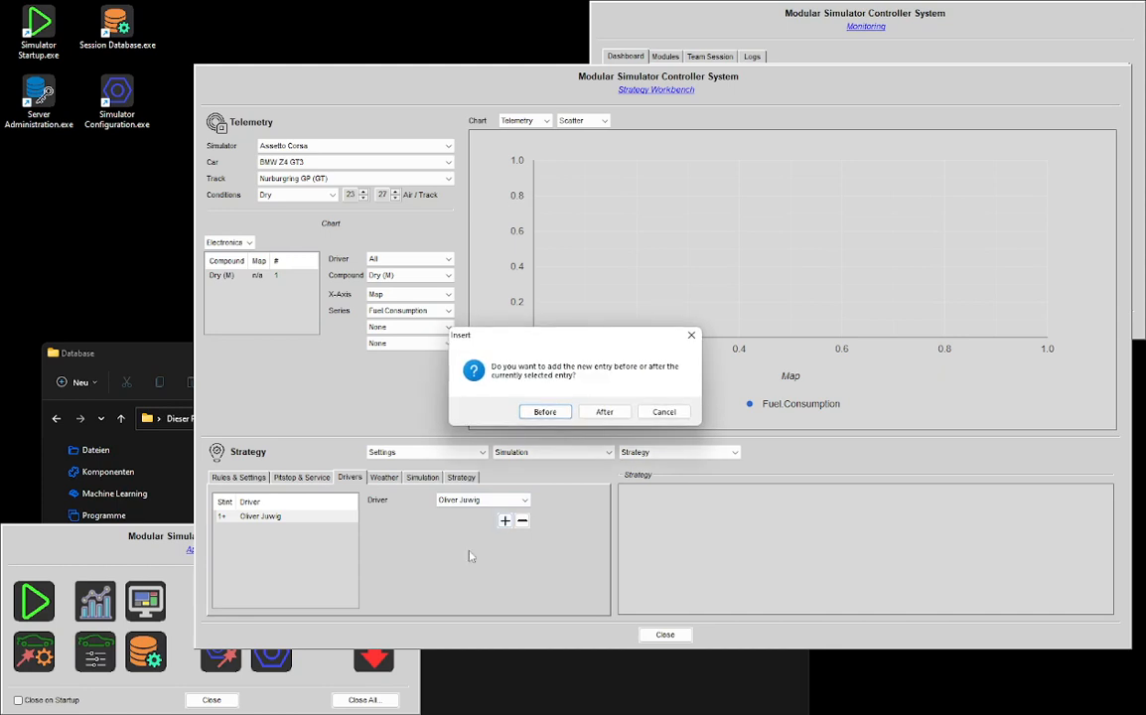
pyautogui.click(603, 411)
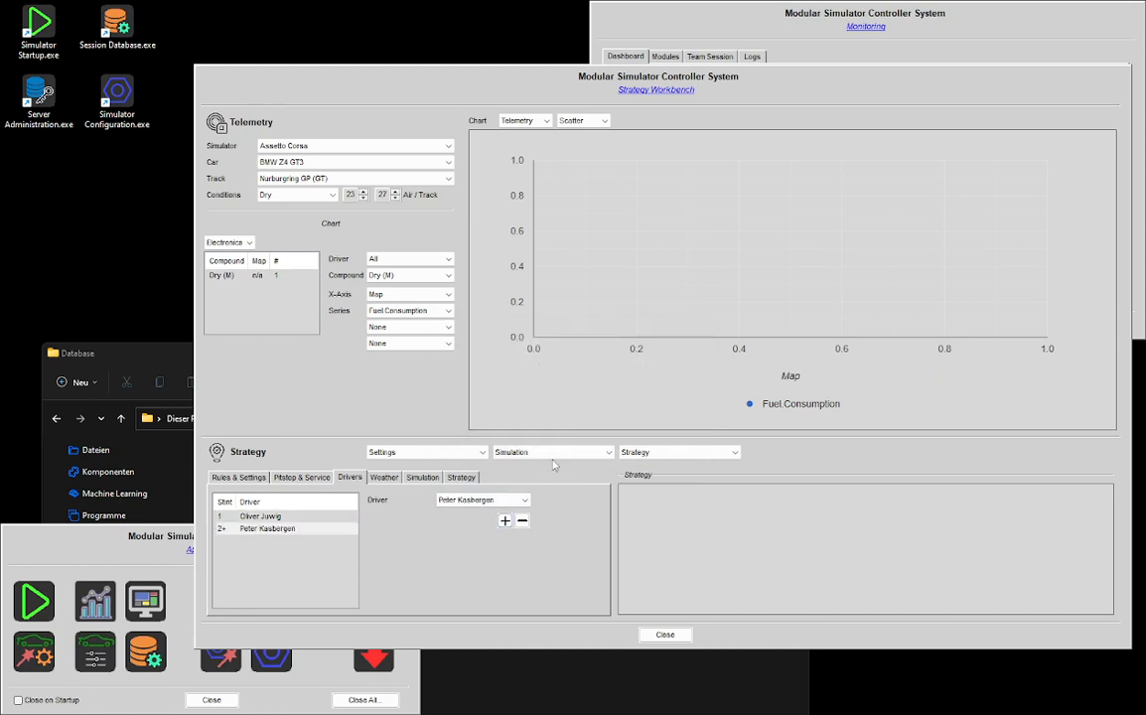
pyautogui.click(504, 521)
pyautogui.click(601, 411)
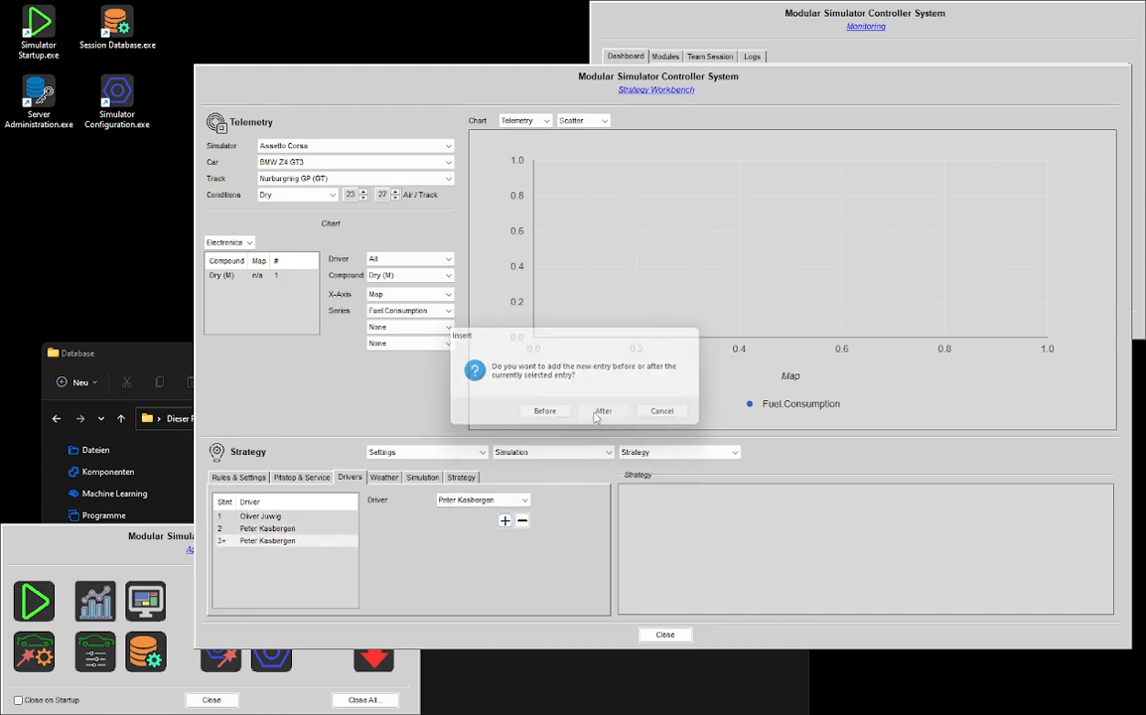
pyautogui.click(475, 500)
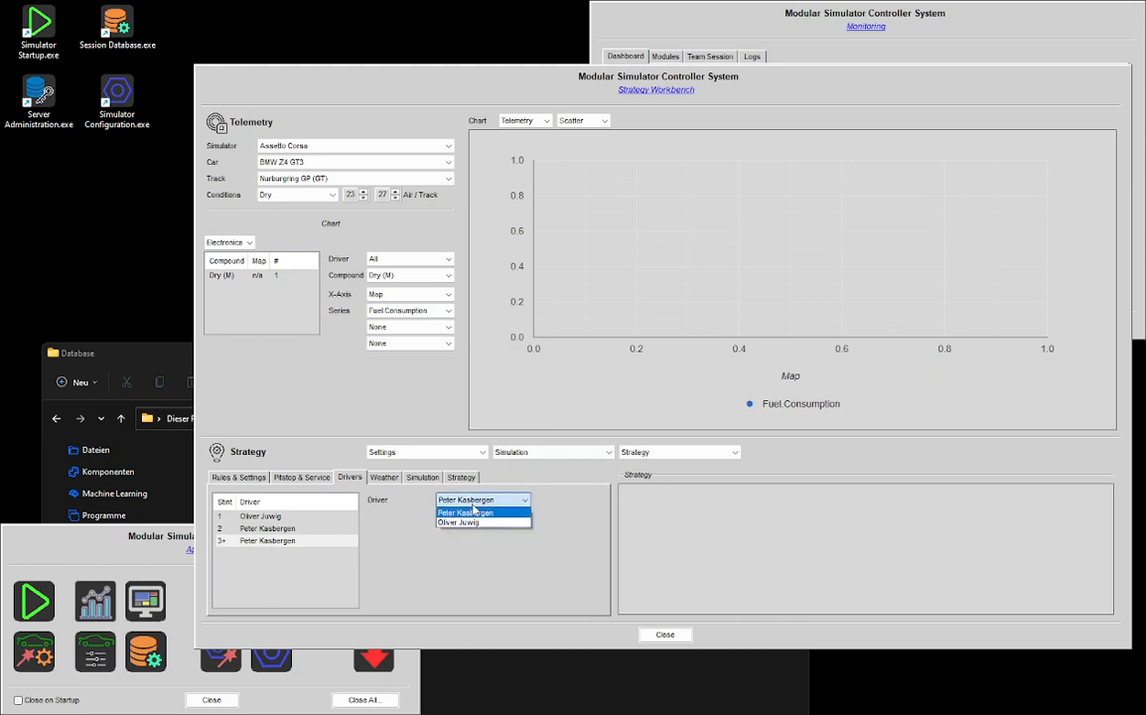
pyautogui.click(425, 547)
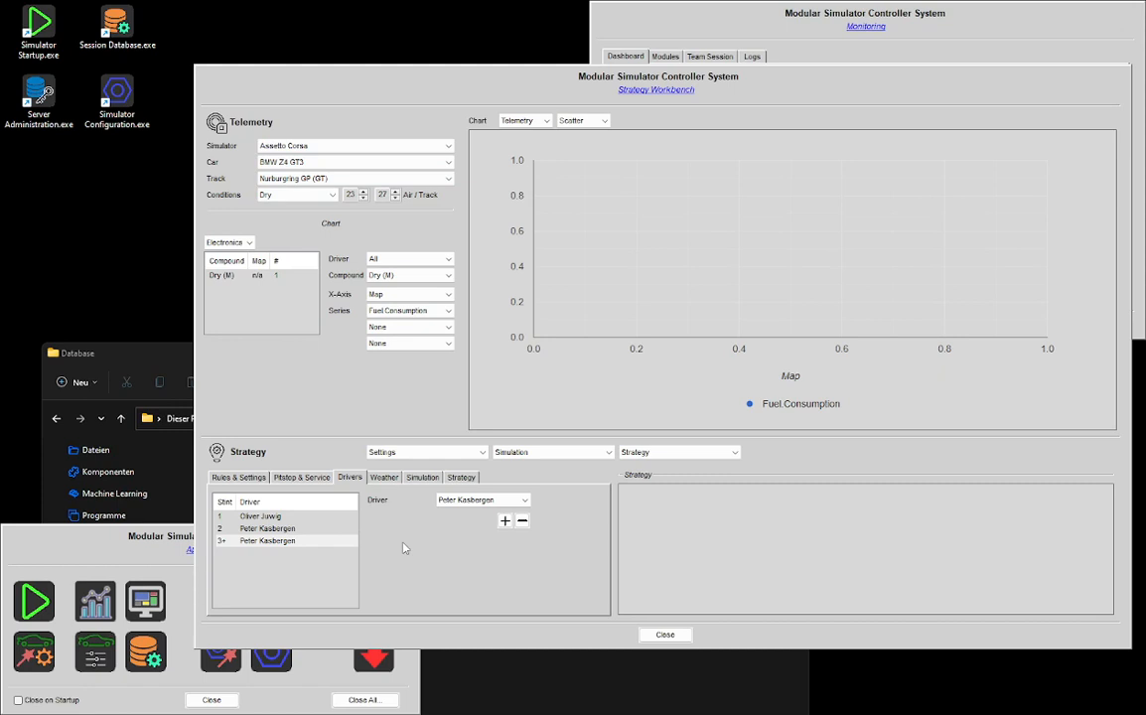
# Set the Strategy Workbench to Assetto Corsa Competizione, McLaren 720S GT3, at Silverstone
pyautogui.click(321, 146)
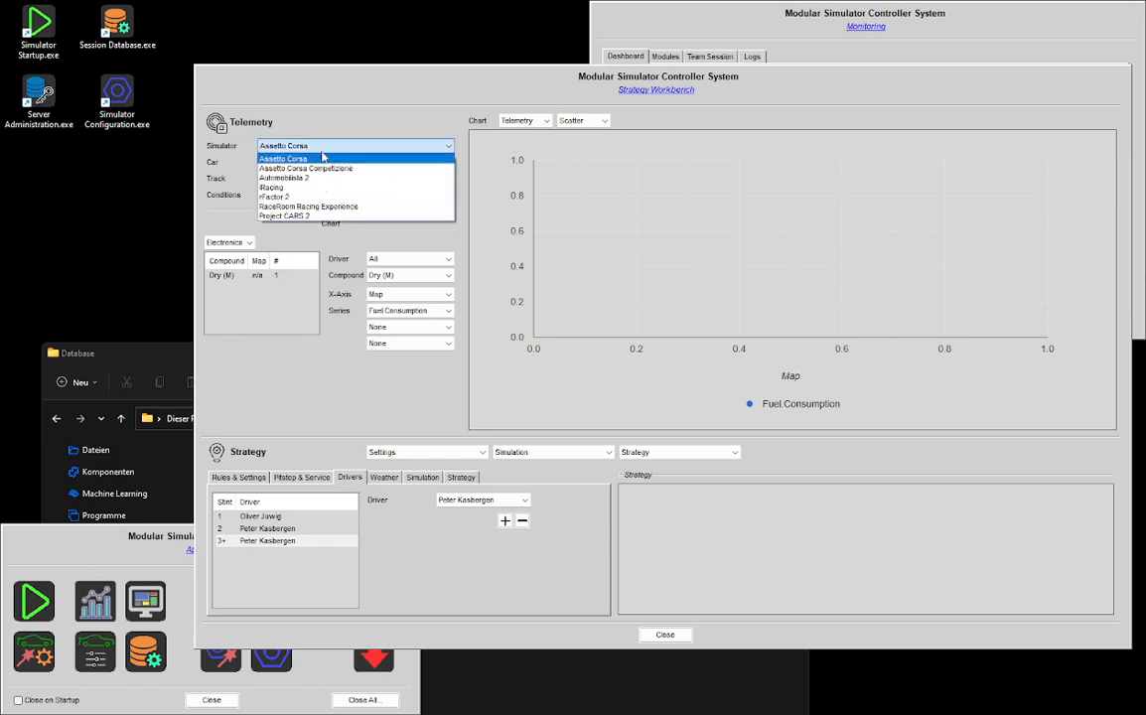
pyautogui.click(324, 162)
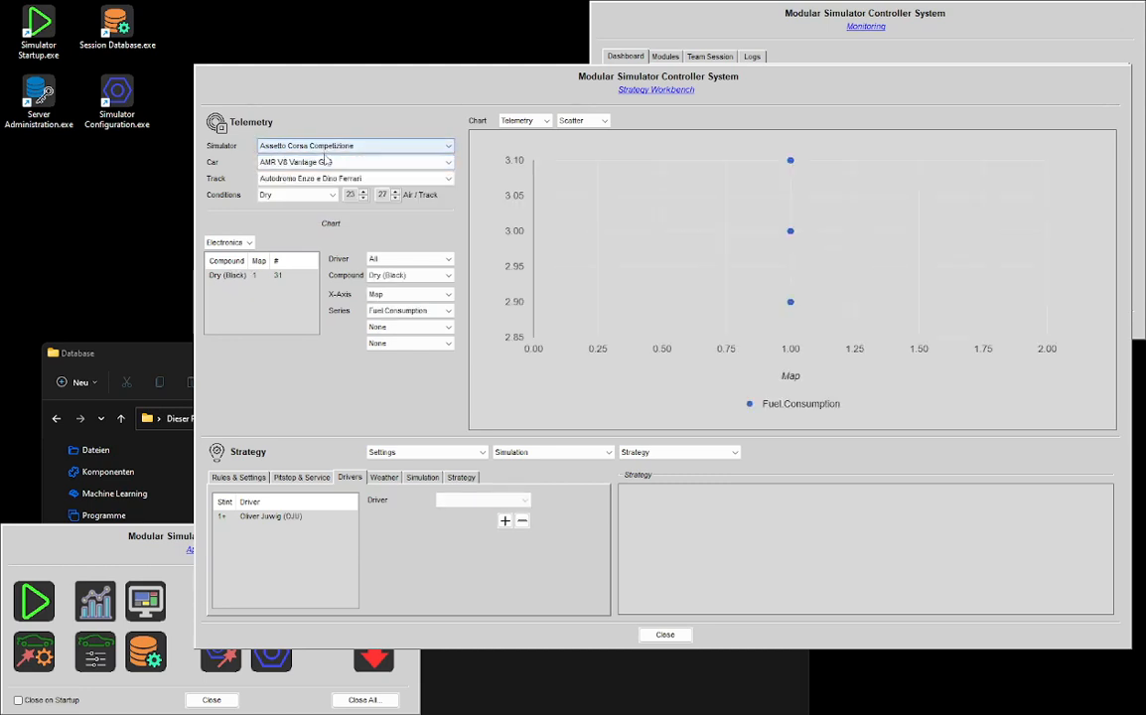
pyautogui.click(327, 162)
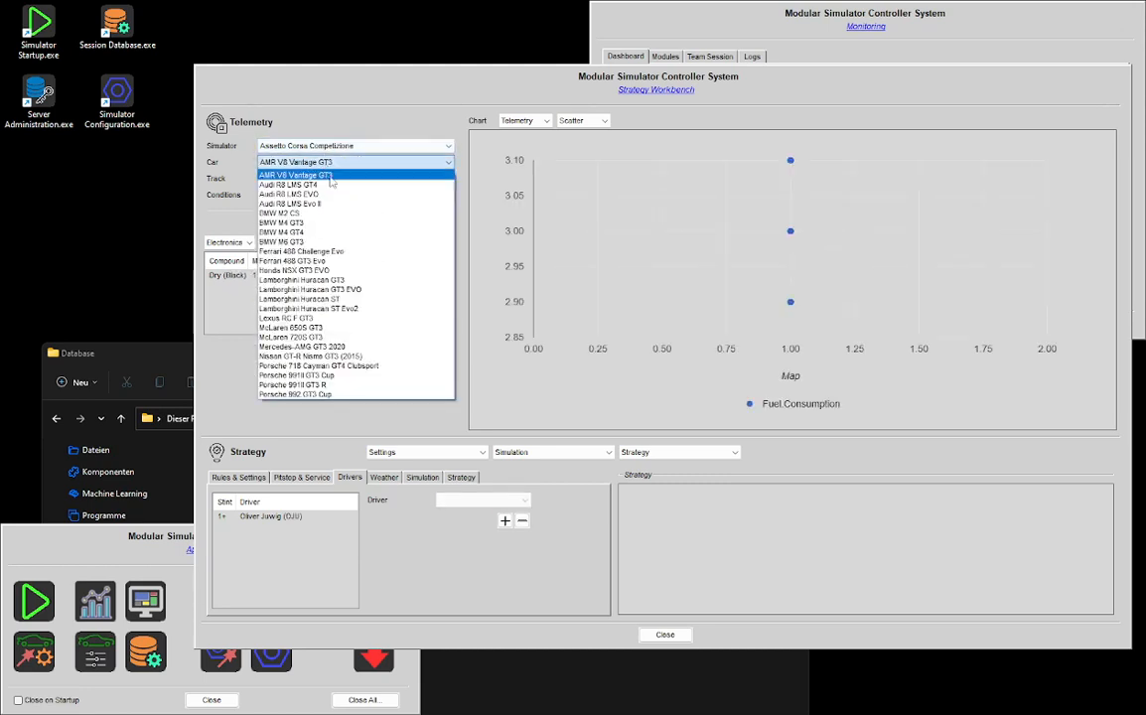
pyautogui.click(354, 329)
pyautogui.click(323, 162)
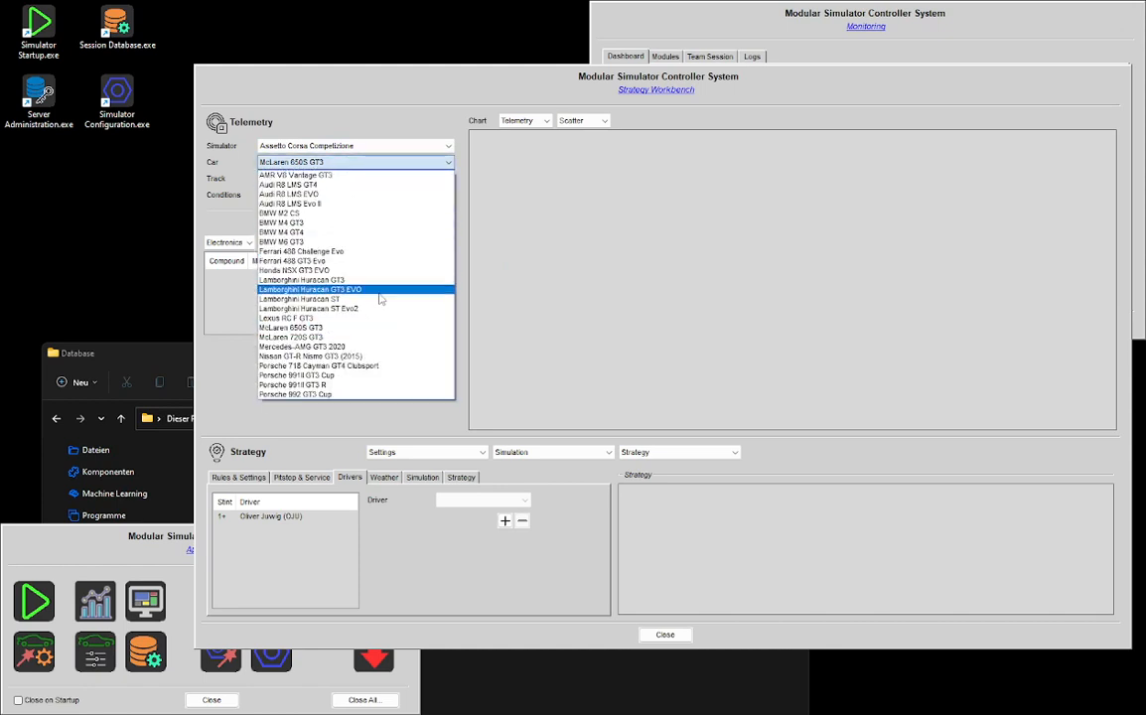
pyautogui.click(368, 337)
pyautogui.click(333, 179)
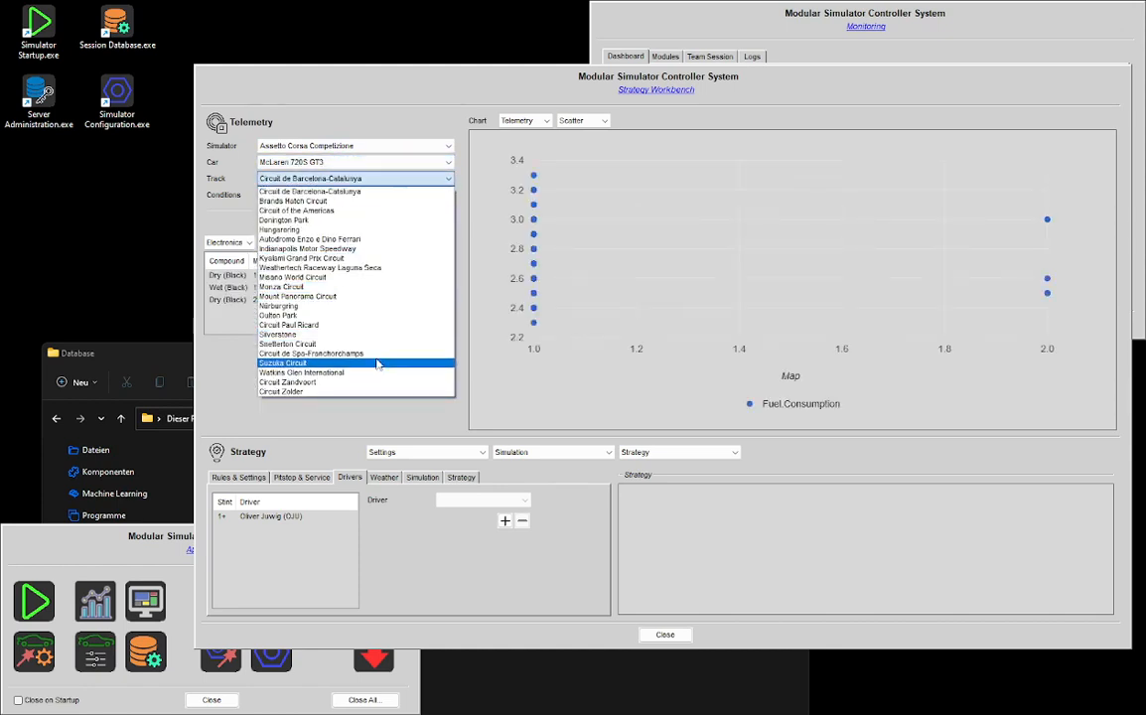
pyautogui.click(373, 334)
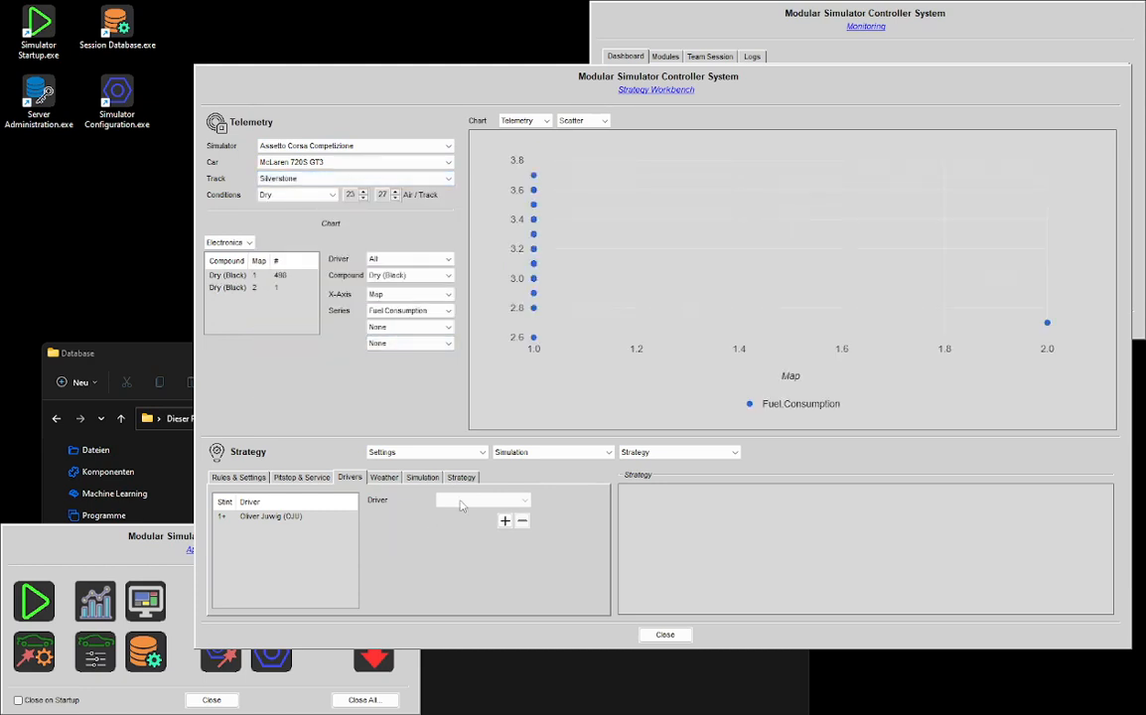
# Add a stint after stint 1 and review the synced team drivers in the Driver list
pyautogui.click(316, 517)
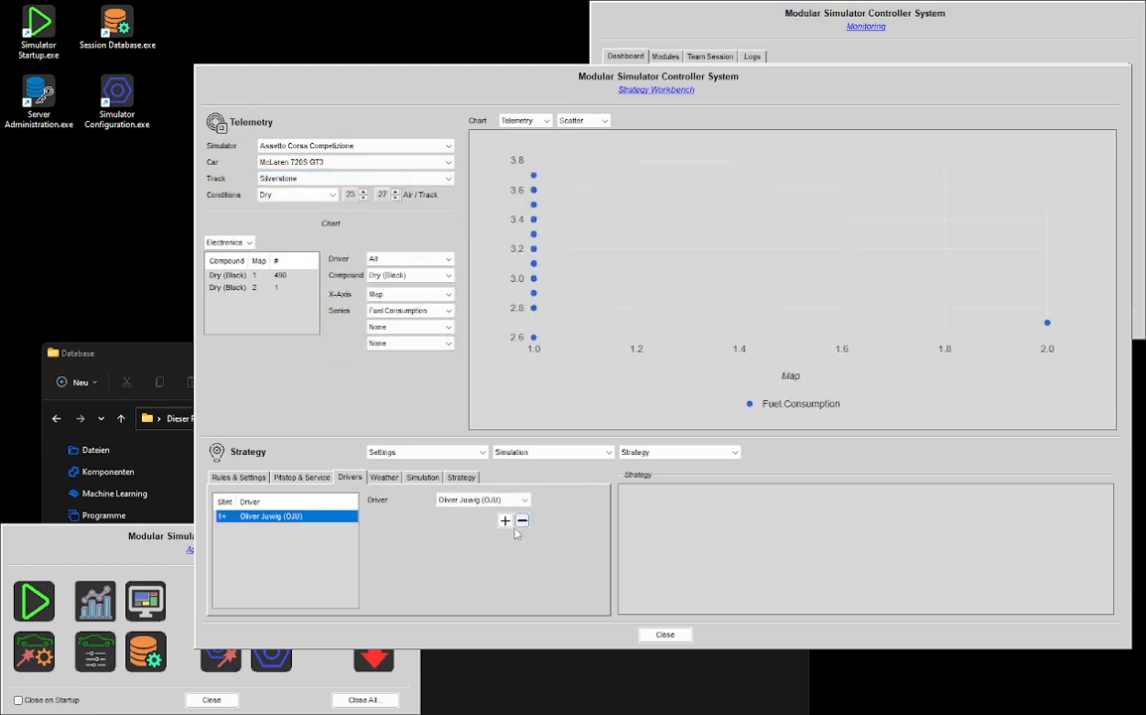
pyautogui.click(505, 521)
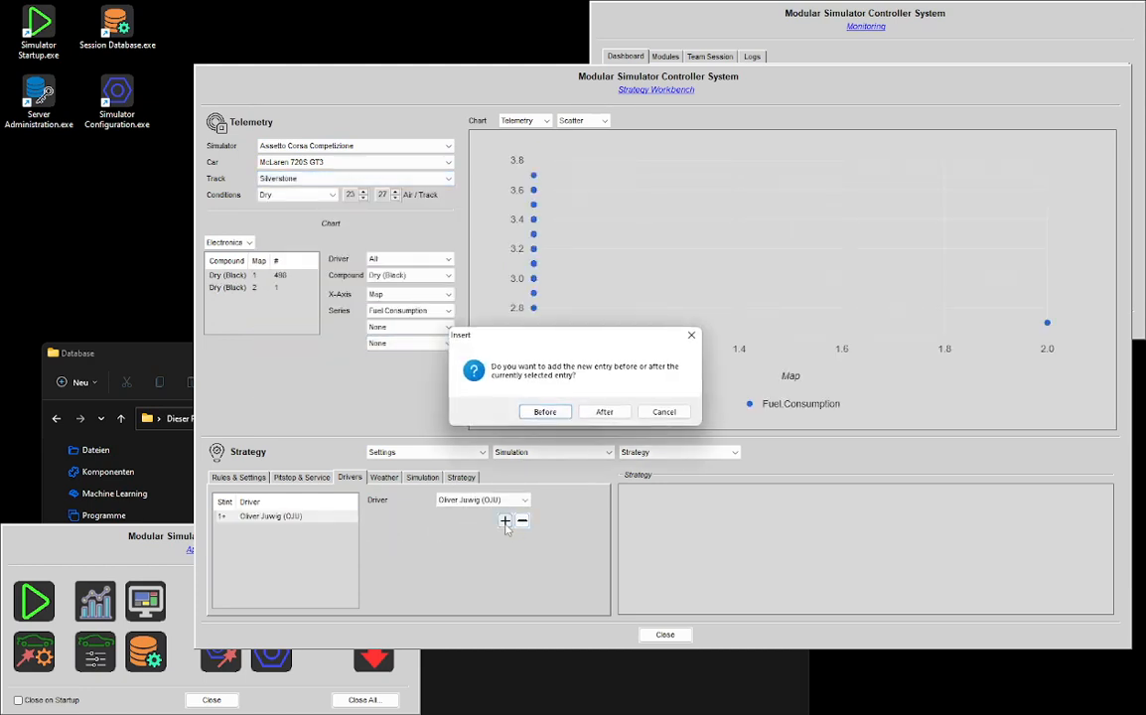
pyautogui.click(604, 411)
pyautogui.click(501, 500)
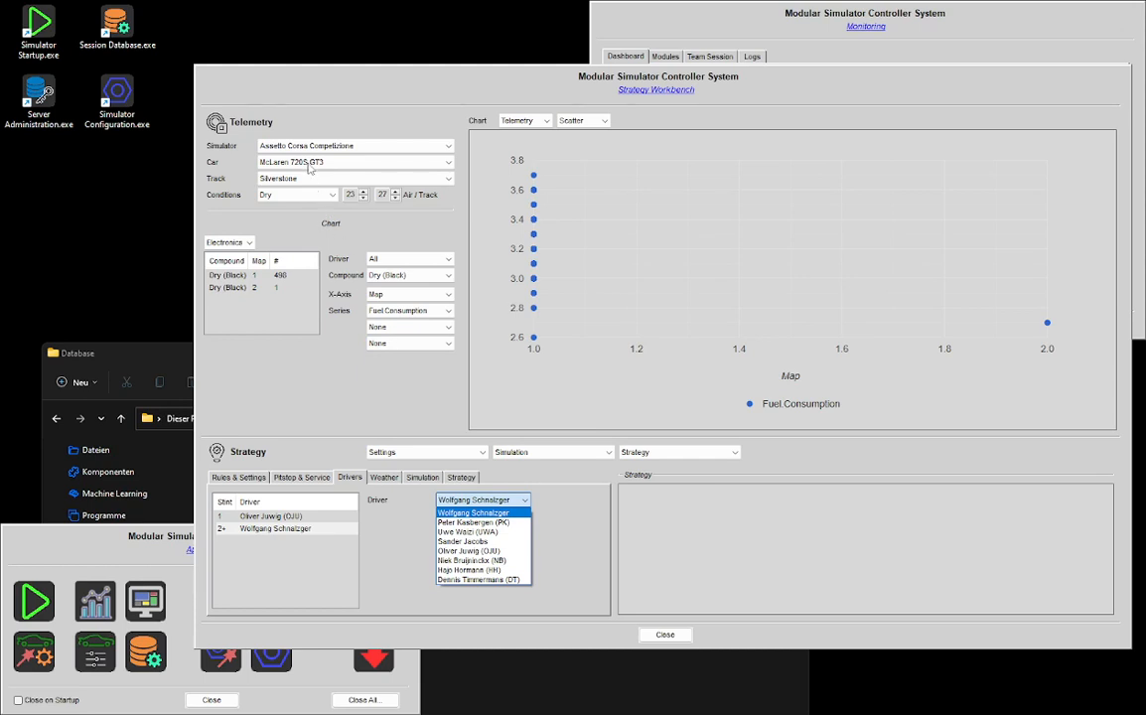
pyautogui.click(383, 524)
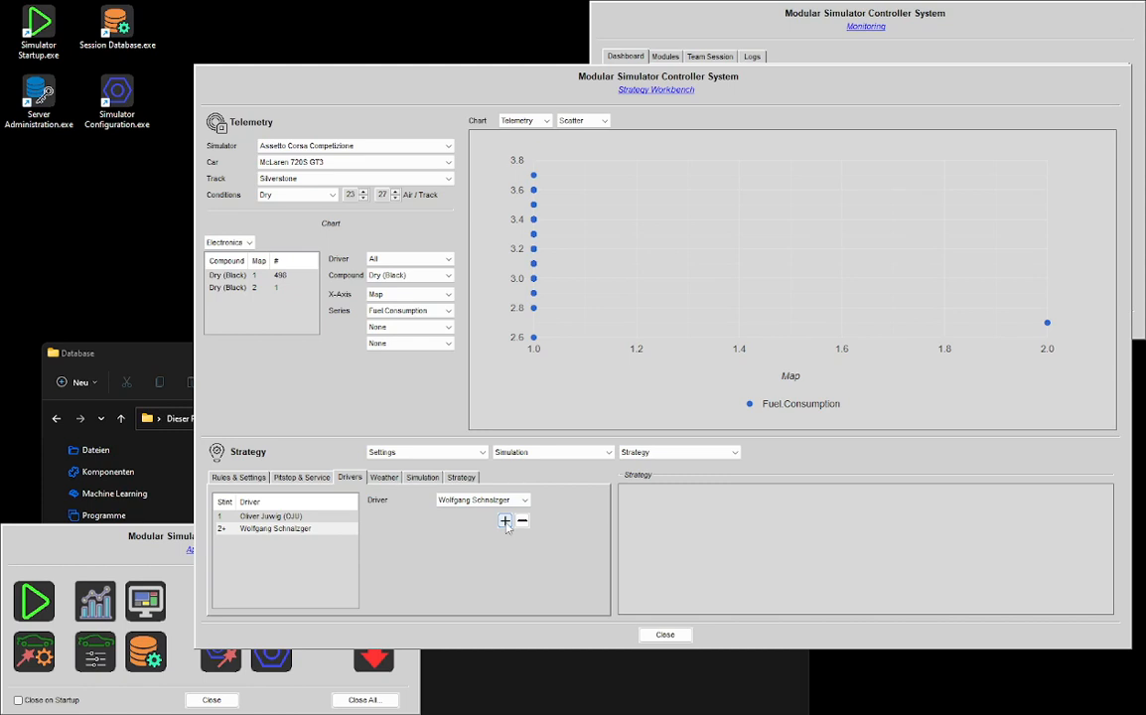
pyautogui.click(472, 502)
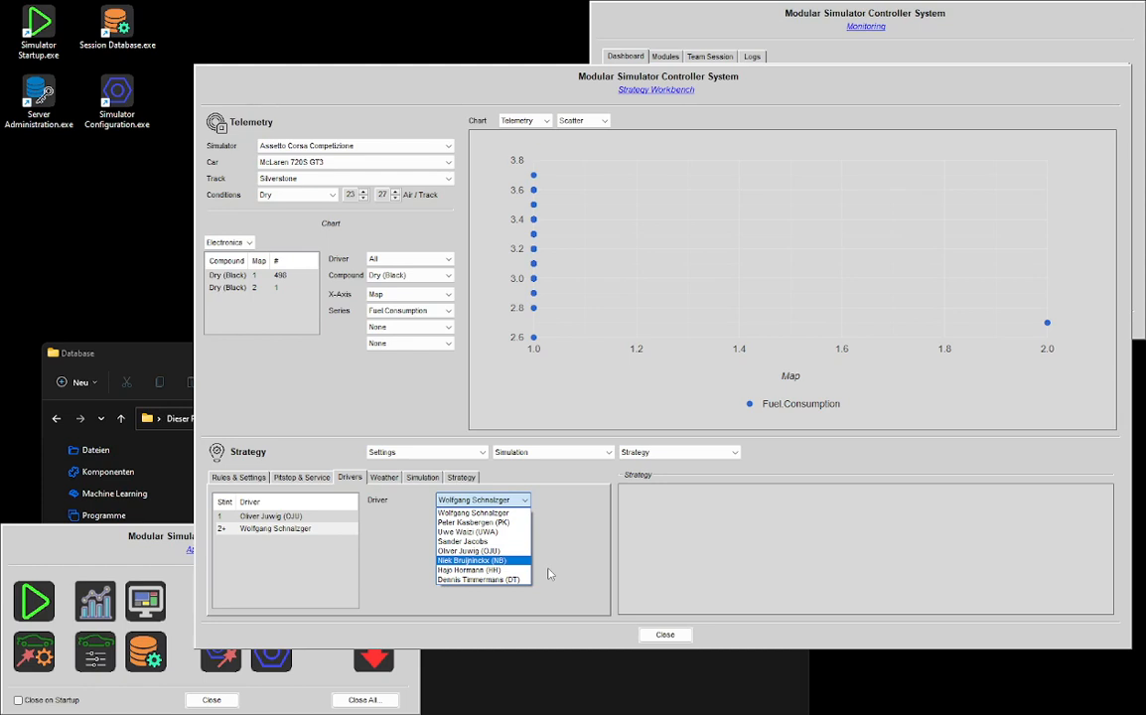
pyautogui.click(137, 366)
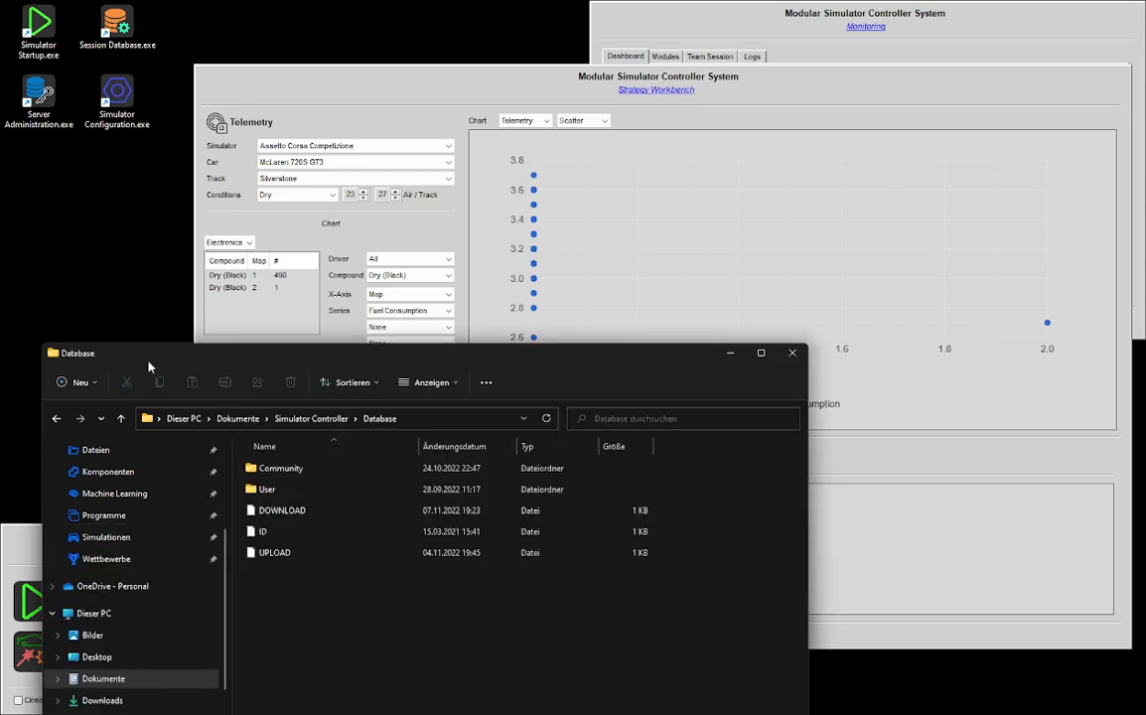
# Browse into the User\ACC folder and open Drivers.CSV with Notepad++
pyautogui.doubleClick(280, 498)
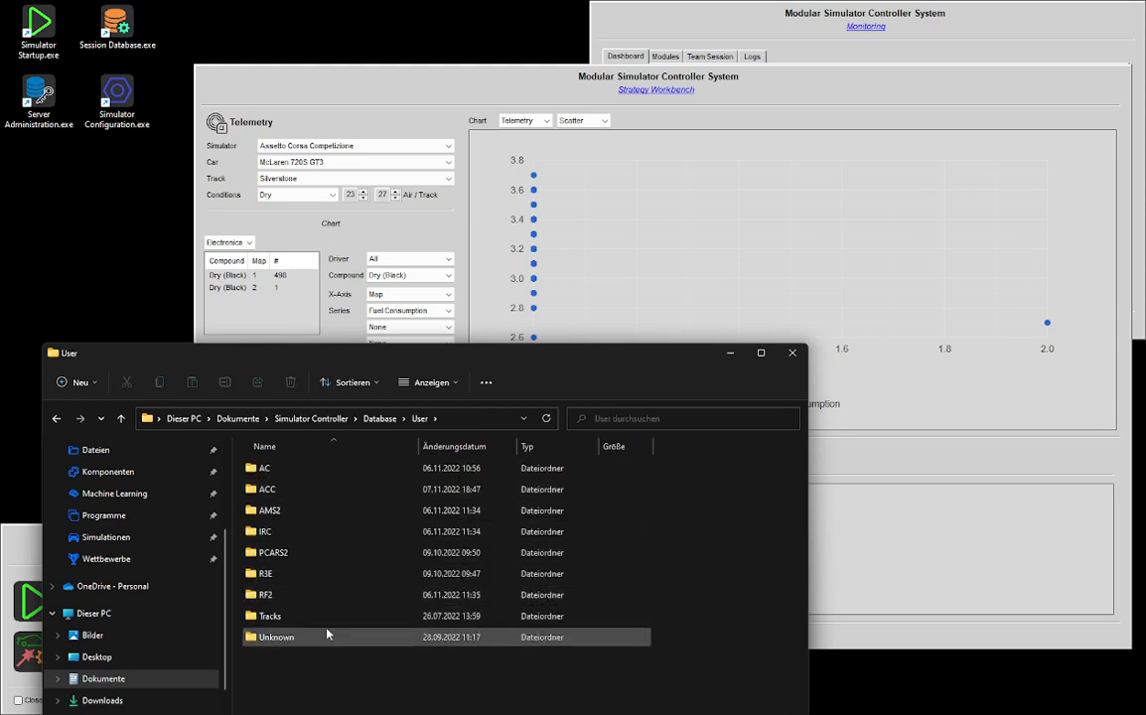
pyautogui.doubleClick(297, 489)
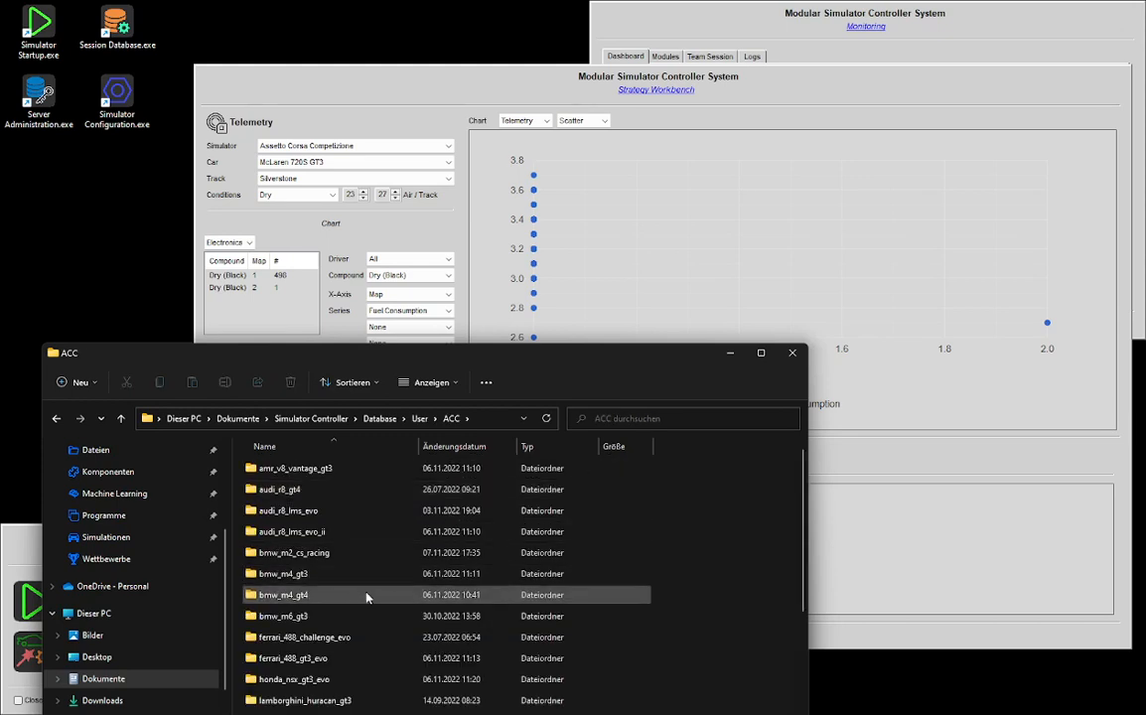
pyautogui.moveTo(312, 352); pyautogui.dragTo(368, 42)
pyautogui.scroll(-5, 430, 300)
pyautogui.rightClick(353, 416)
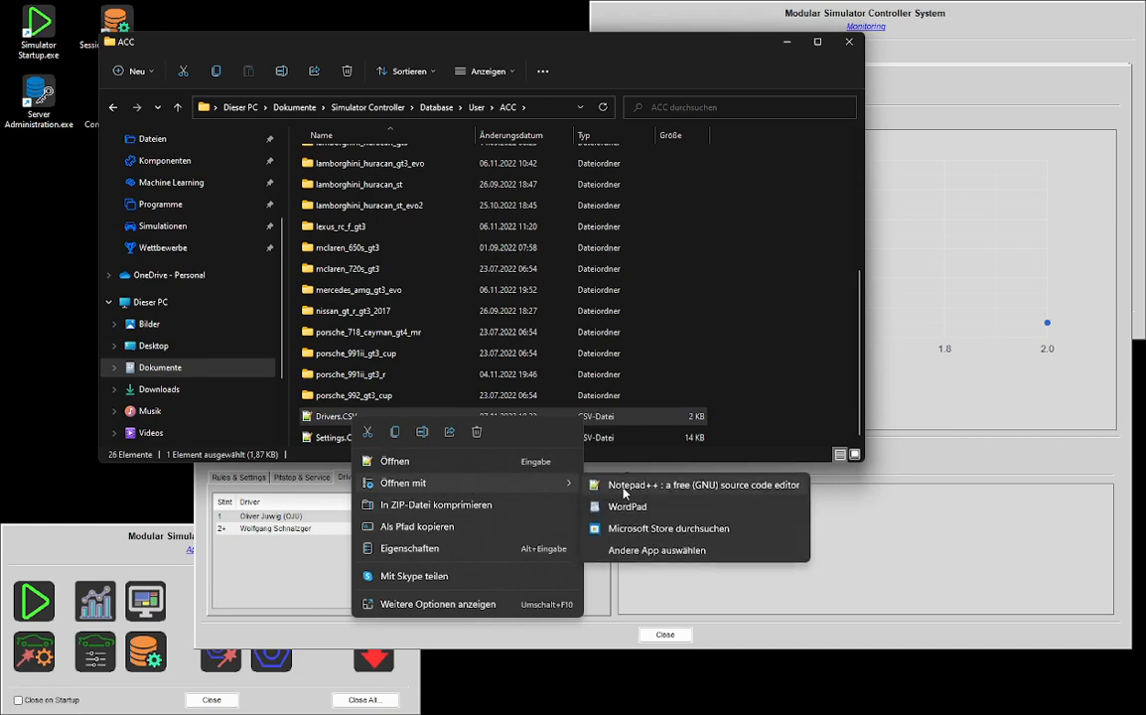
pyautogui.click(629, 494)
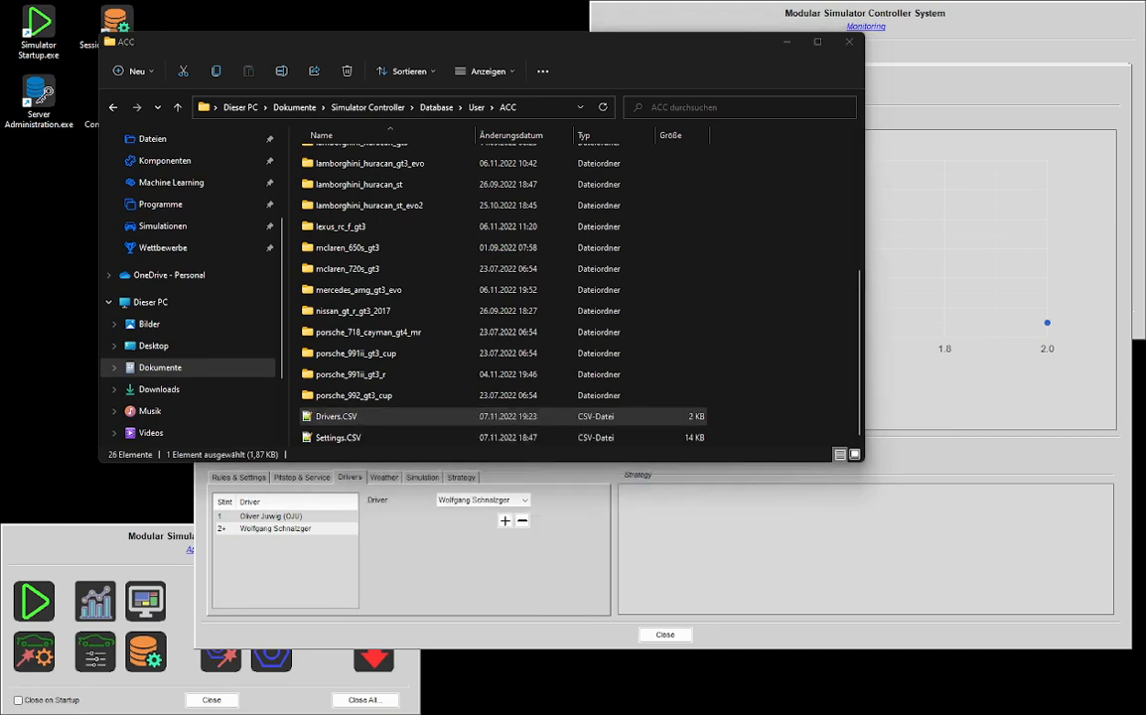
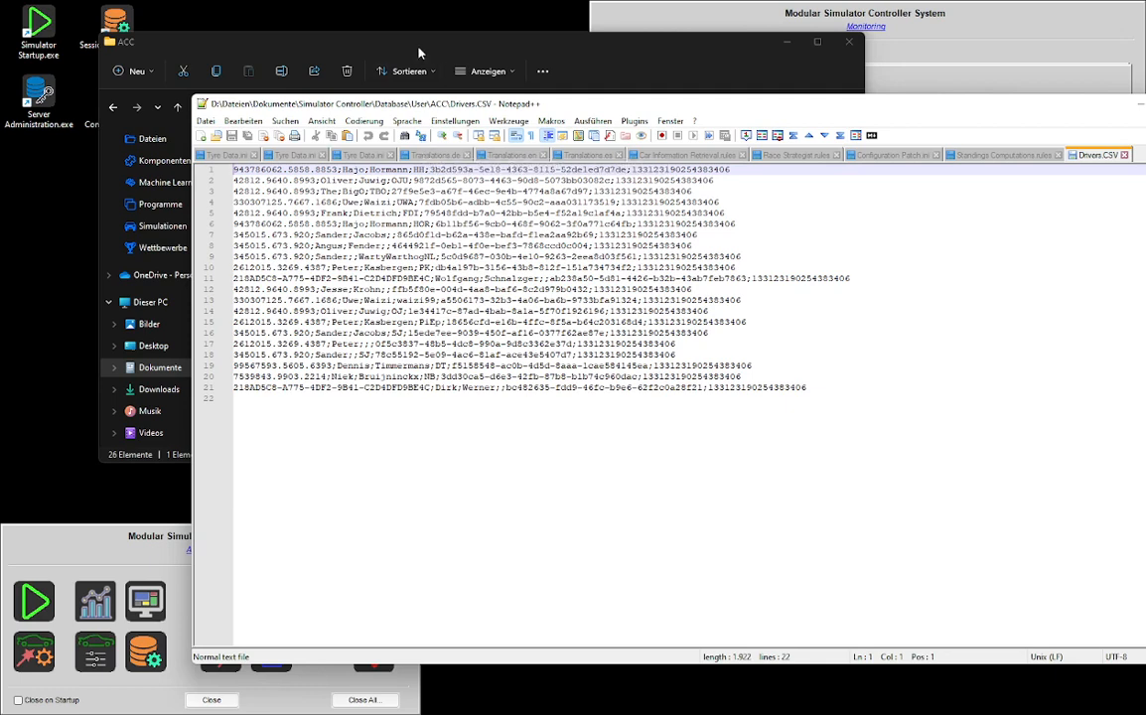
# Move from the Explorer ACC folder window back to the Strategy Workbench window
pyautogui.click(376, 41)
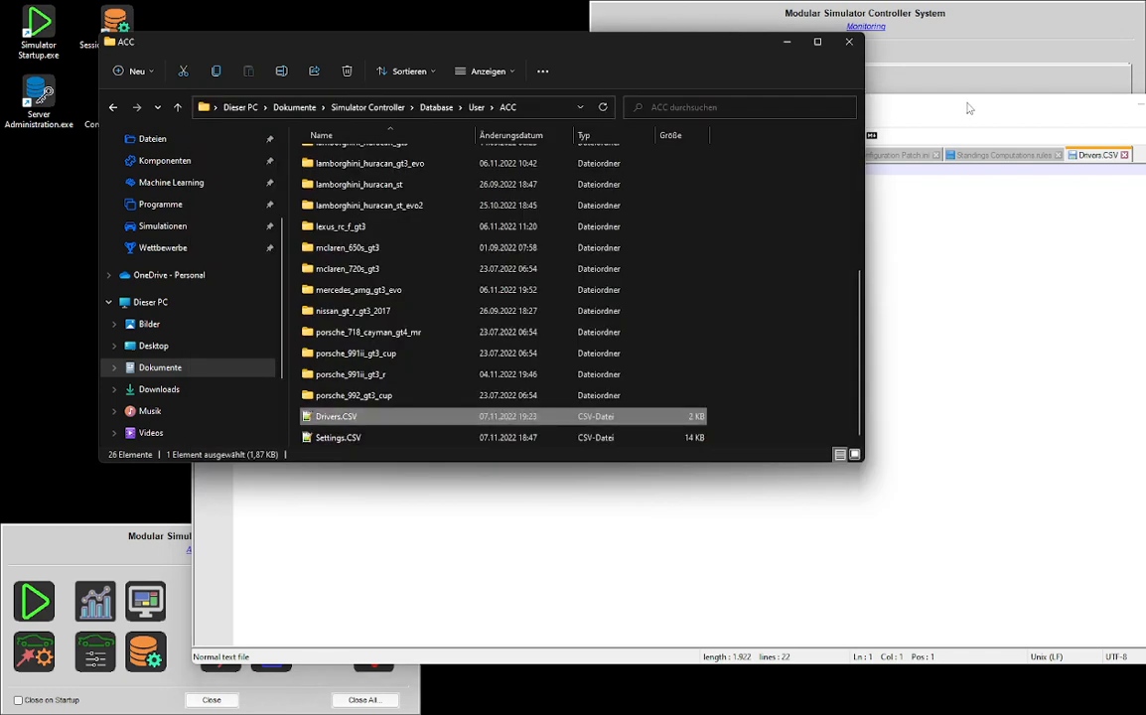
pyautogui.click(864, 77)
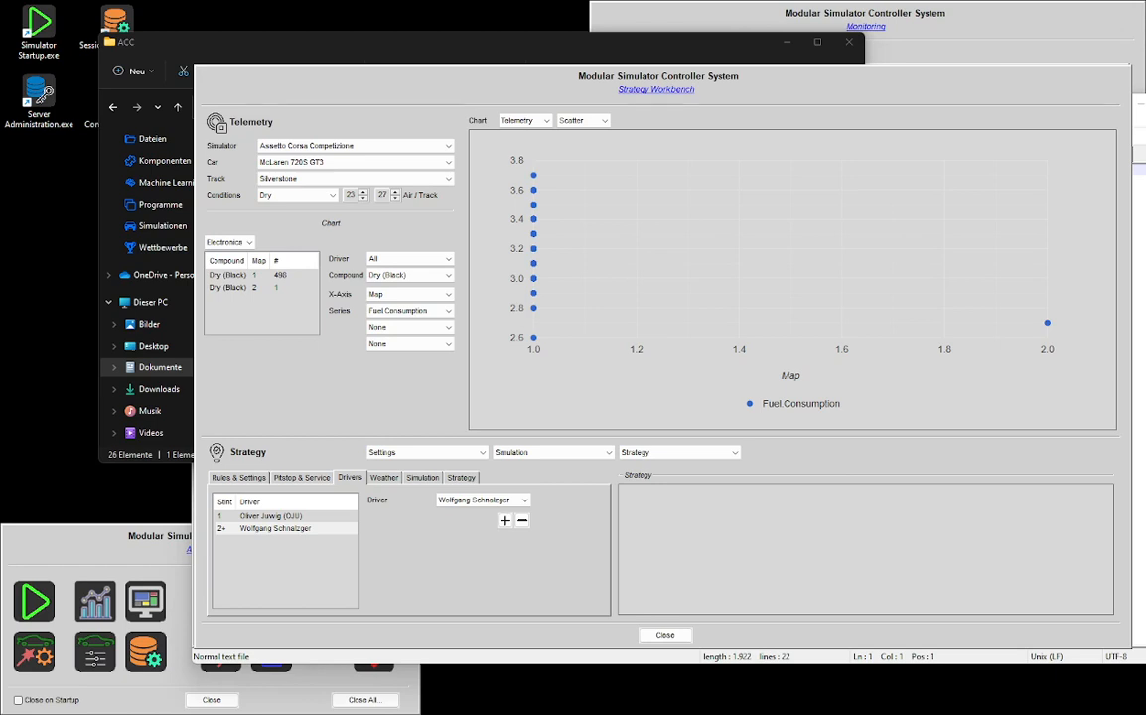
pyautogui.hotkey('alt', 'Tab')
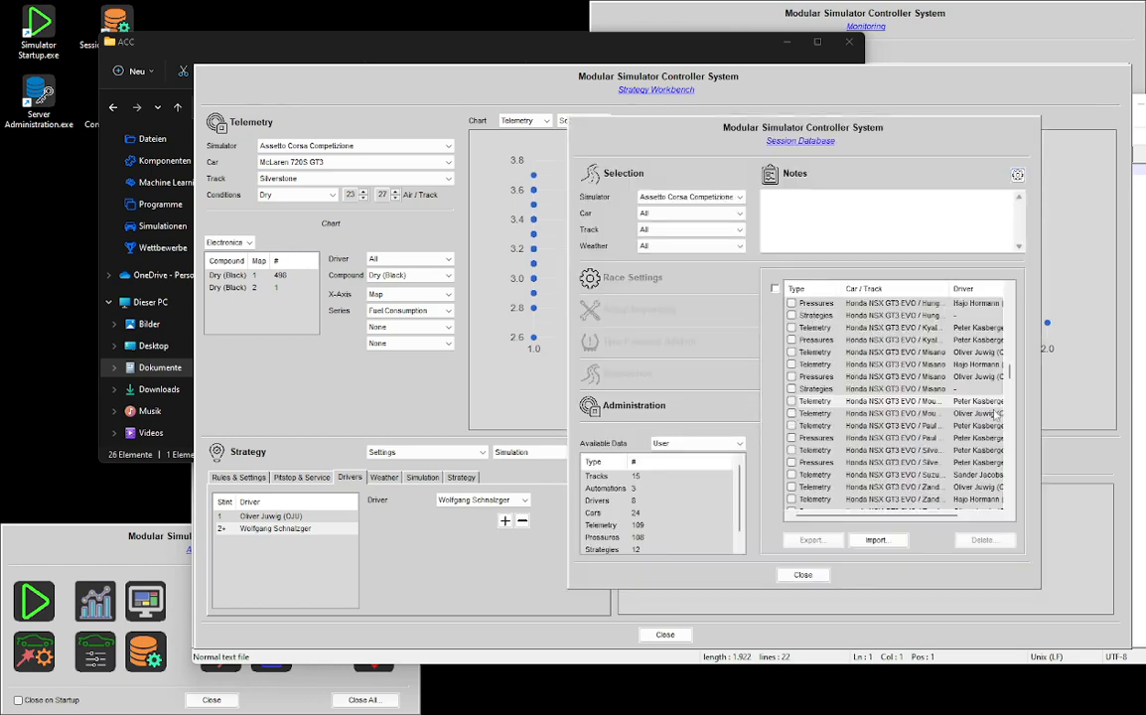
pyautogui.hscroll(2, 866, 476)
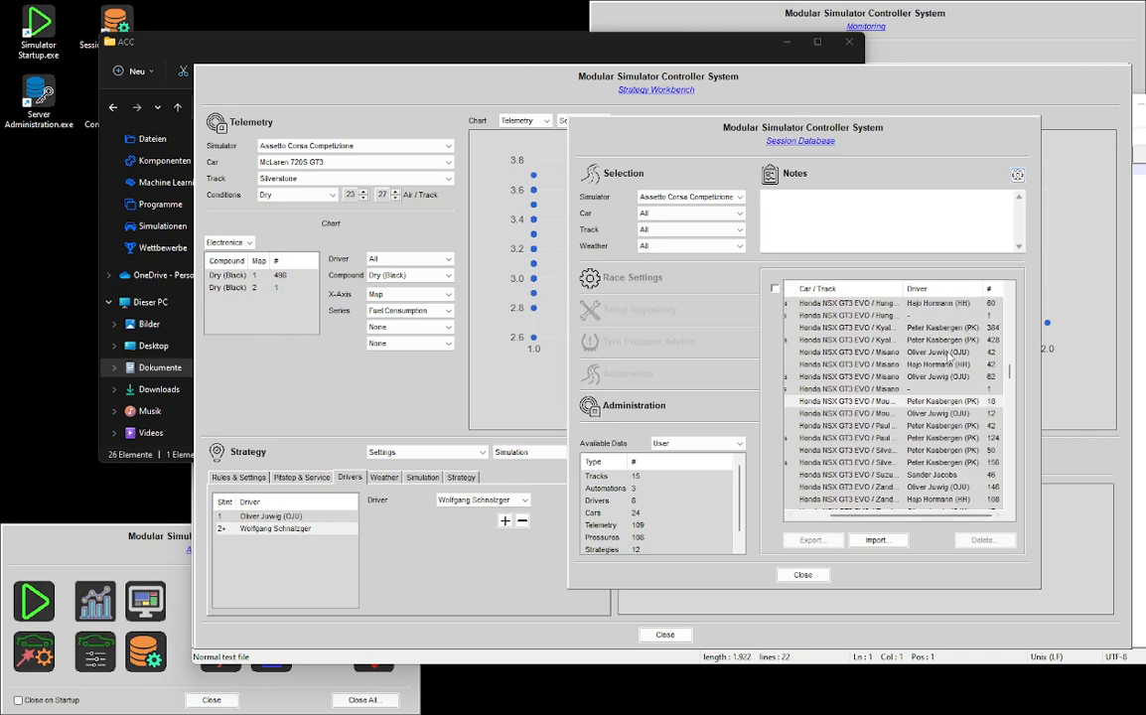
pyautogui.click(937, 288)
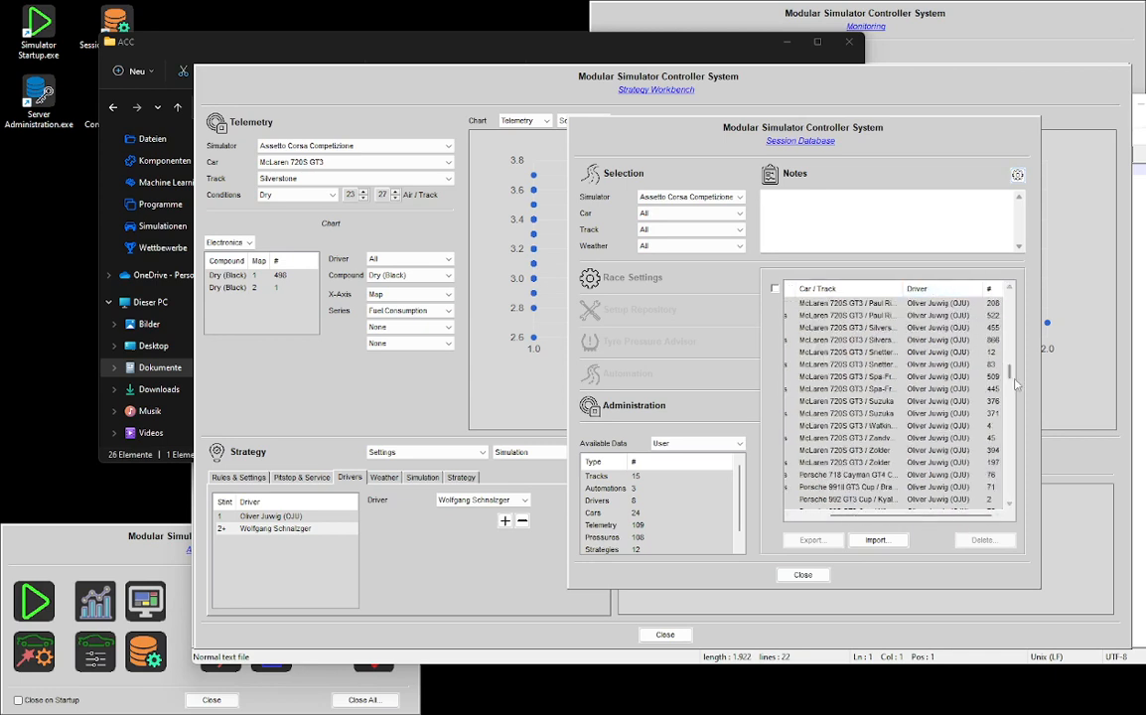
pyautogui.moveTo(1015, 315); pyautogui.dragTo(1040, 497)
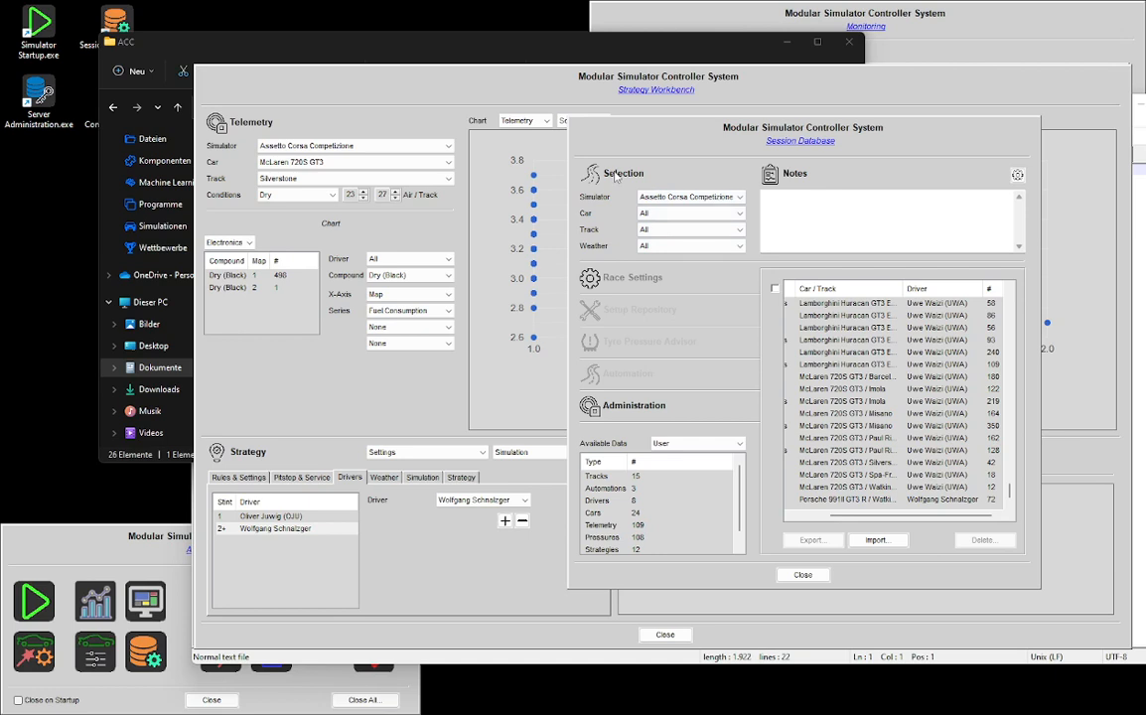
pyautogui.click(489, 562)
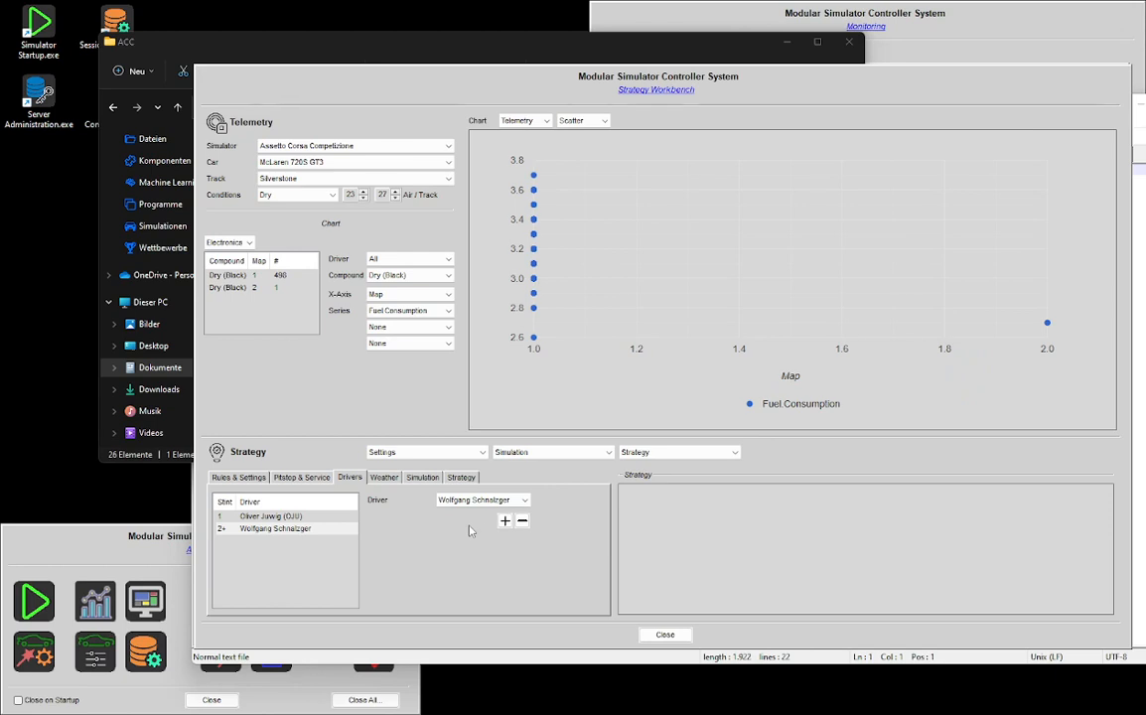
# Start Race Center from the launcher and show the Test Day session's Setups list
pyautogui.click(179, 547)
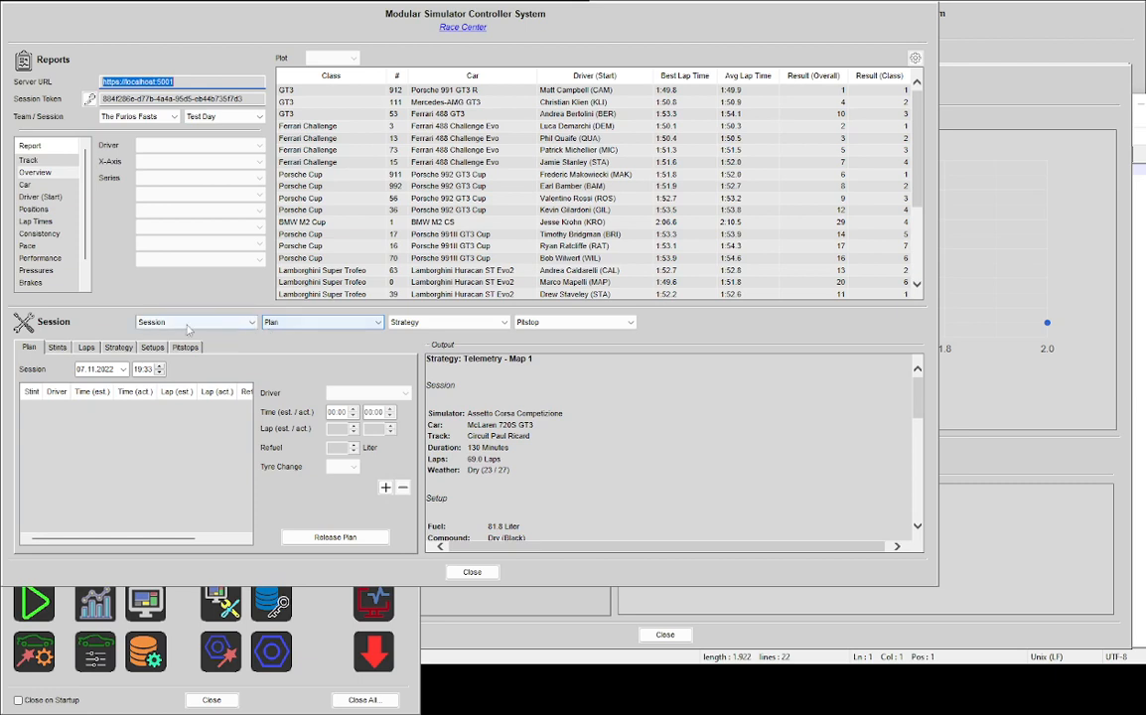
pyautogui.click(152, 346)
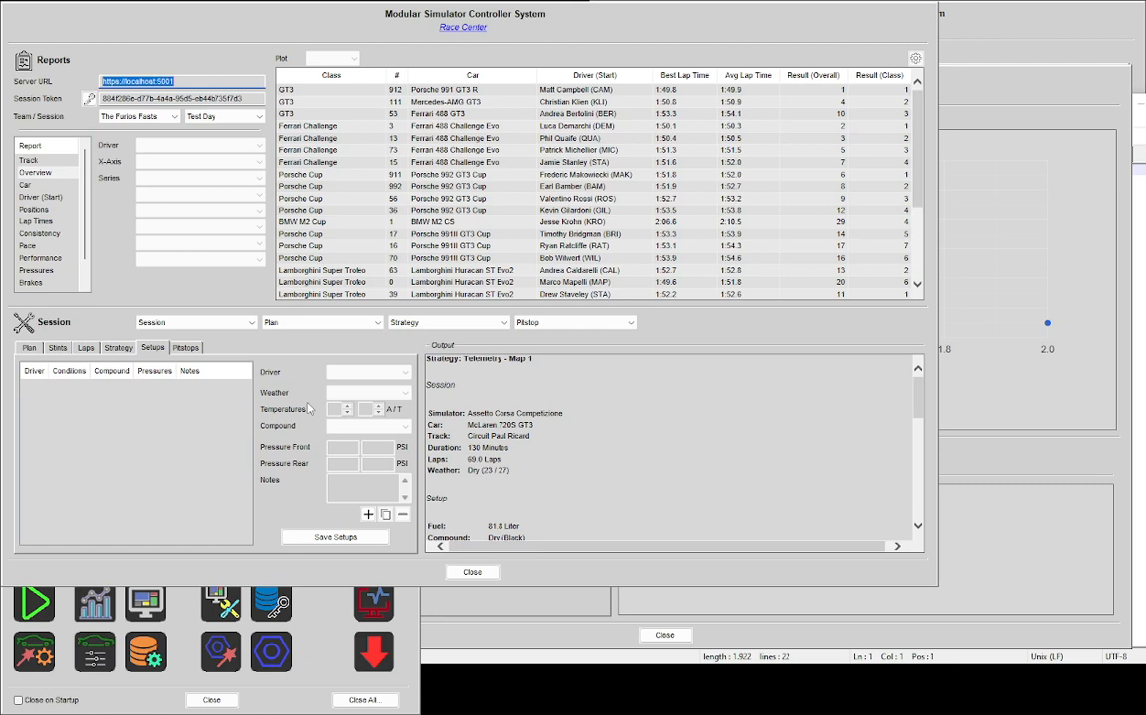
# On the Pitstops page, choose Load from Database from the Pitstop menu
pyautogui.click(185, 348)
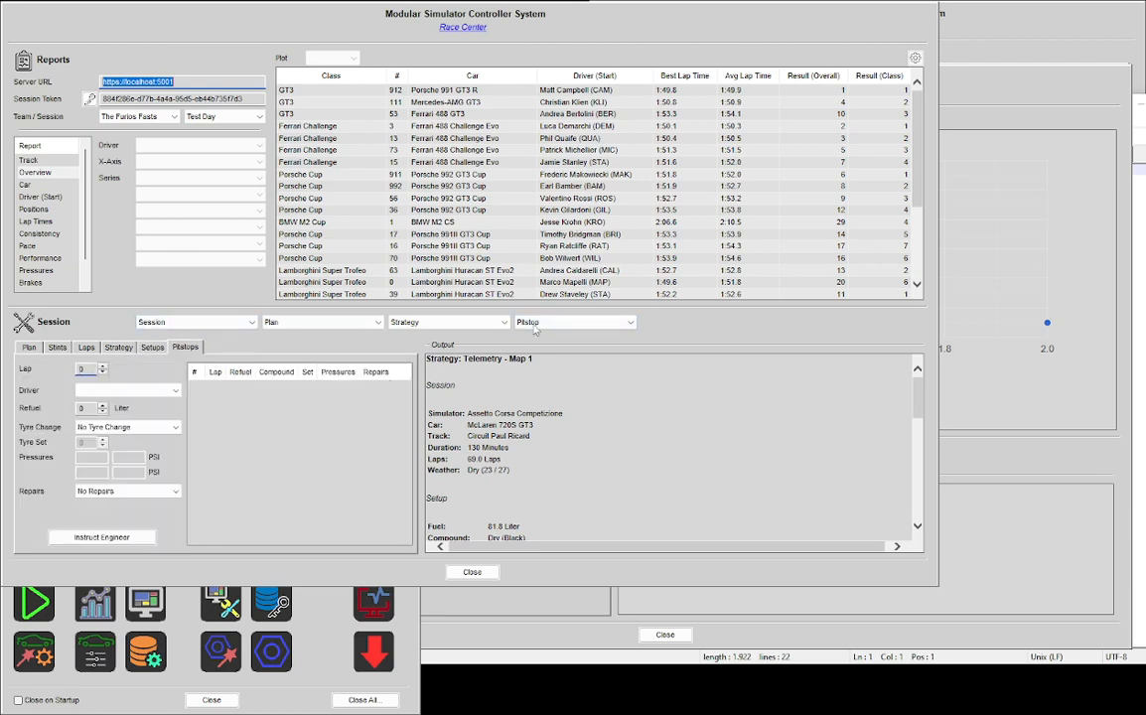
pyautogui.click(608, 323)
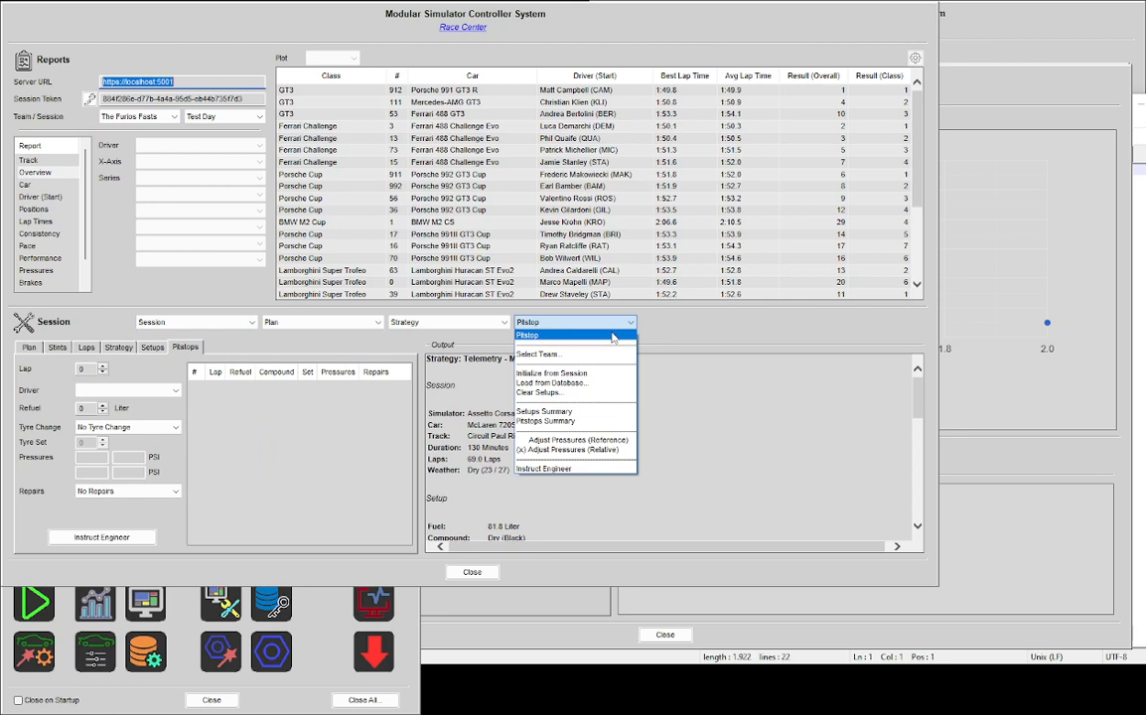
pyautogui.click(583, 394)
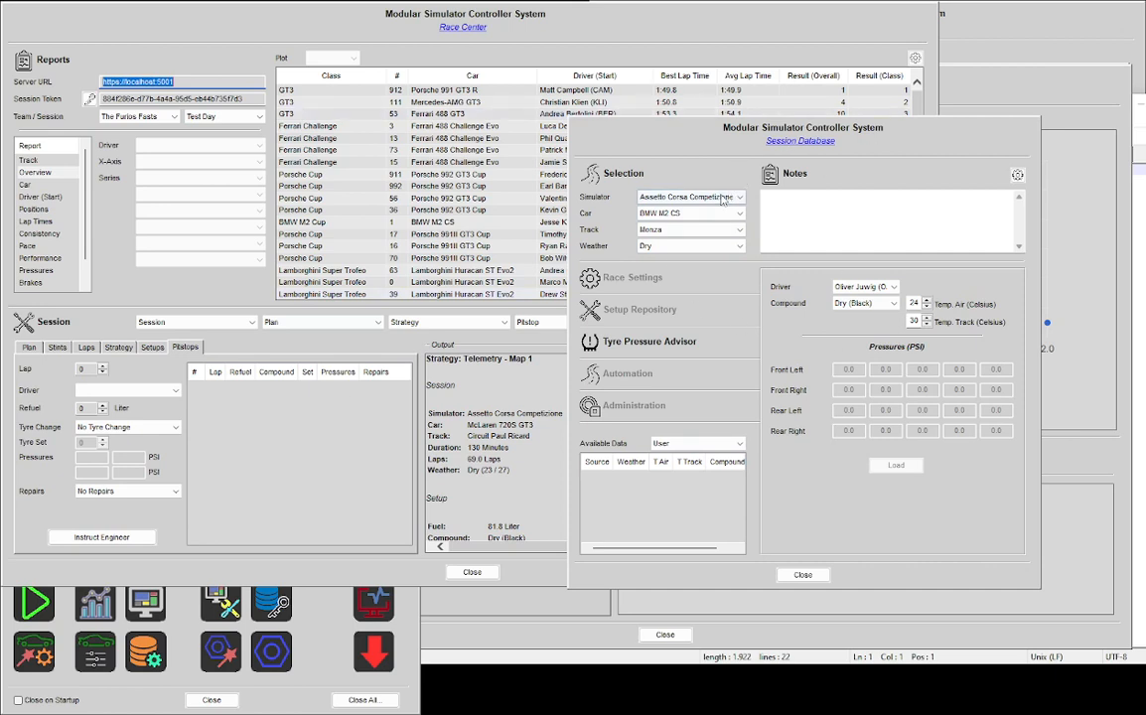
# Keep the simulator and driver unchanged, then select car McLaren 720S GT3 and track Monza
pyautogui.click(724, 197)
pyautogui.click(724, 197)
pyautogui.click(853, 288)
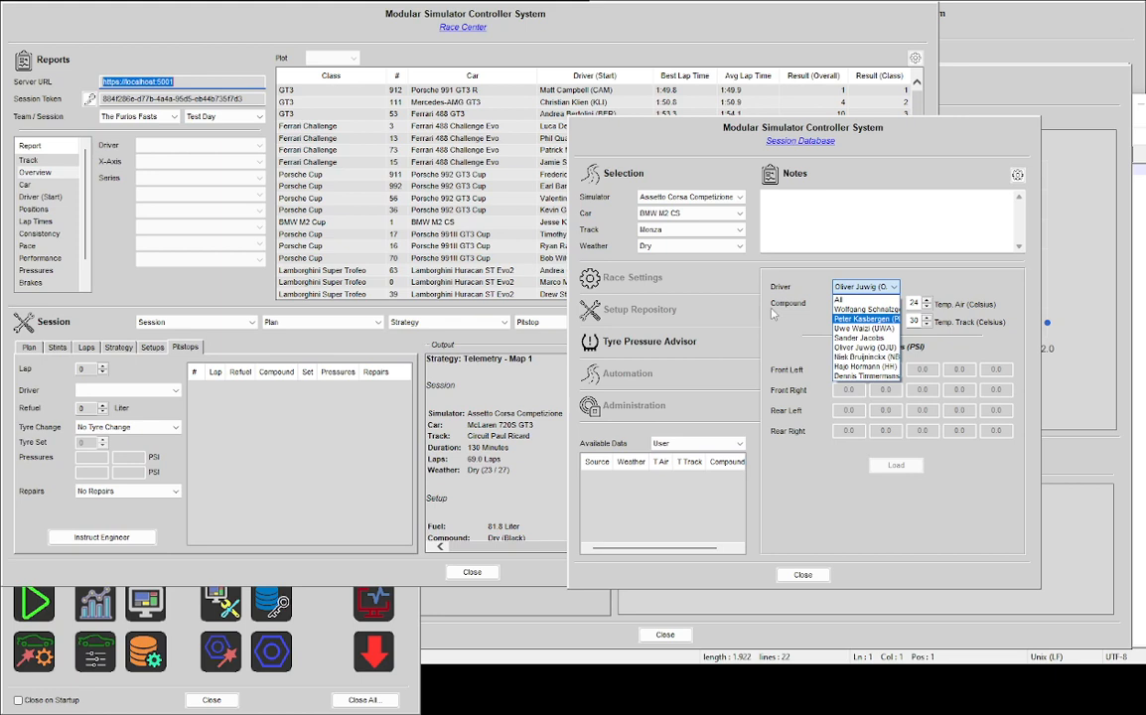
pyautogui.click(633, 195)
pyautogui.click(700, 215)
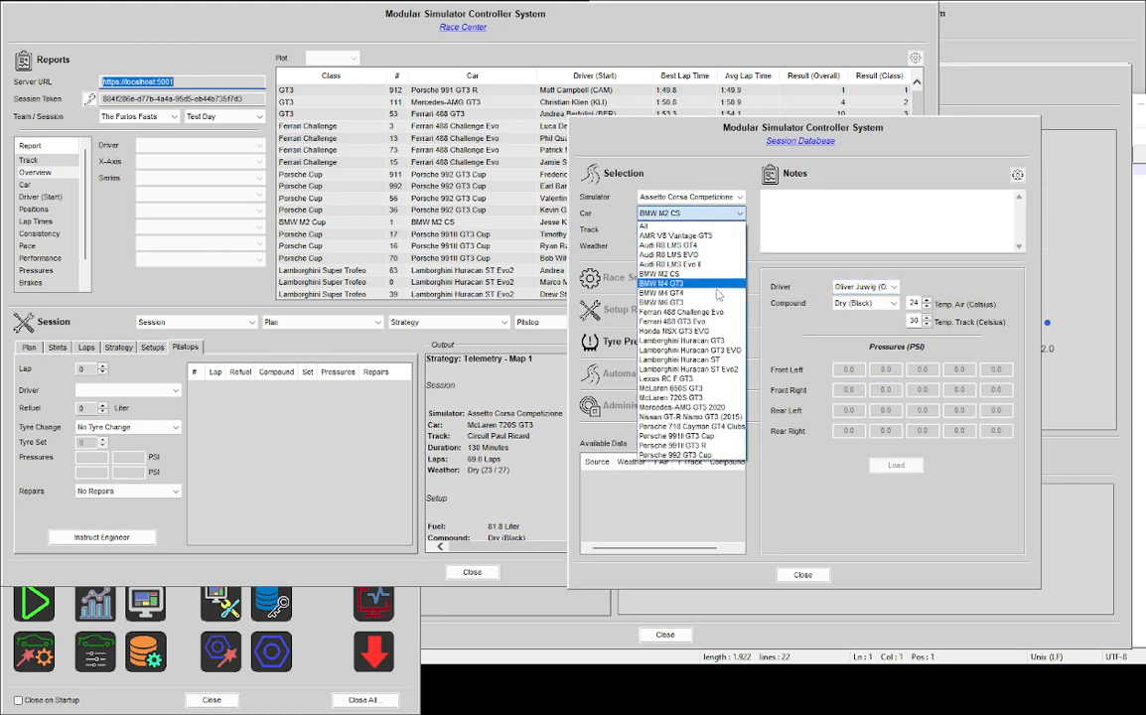
pyautogui.click(719, 397)
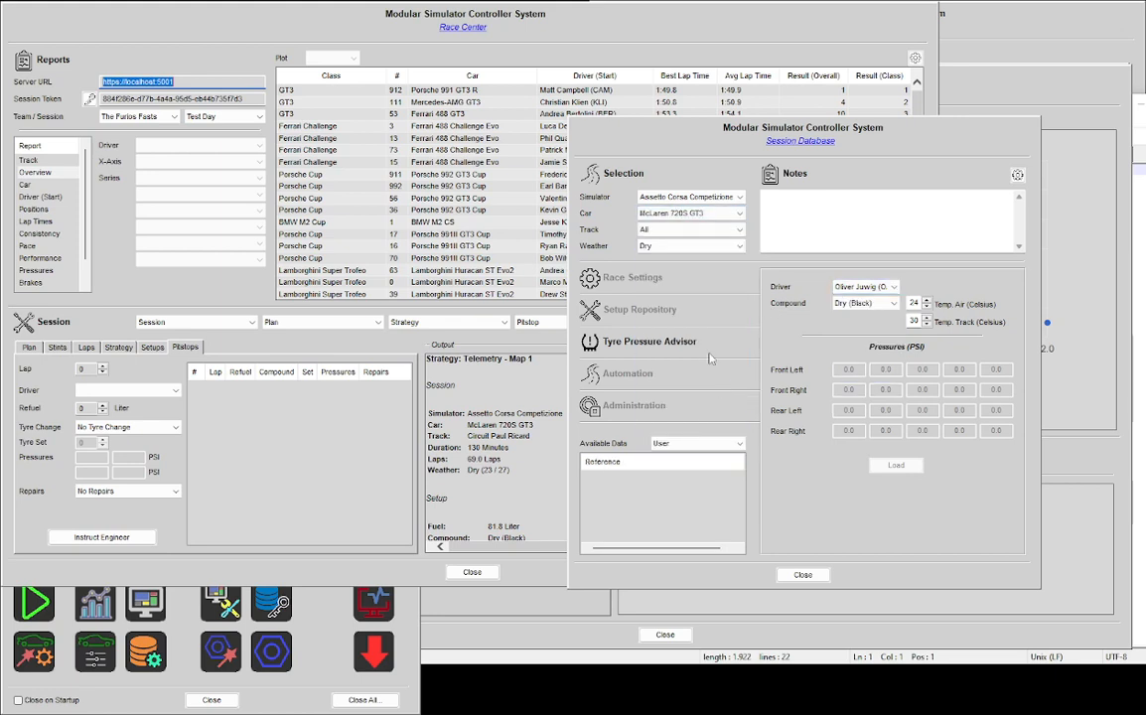
pyautogui.click(695, 230)
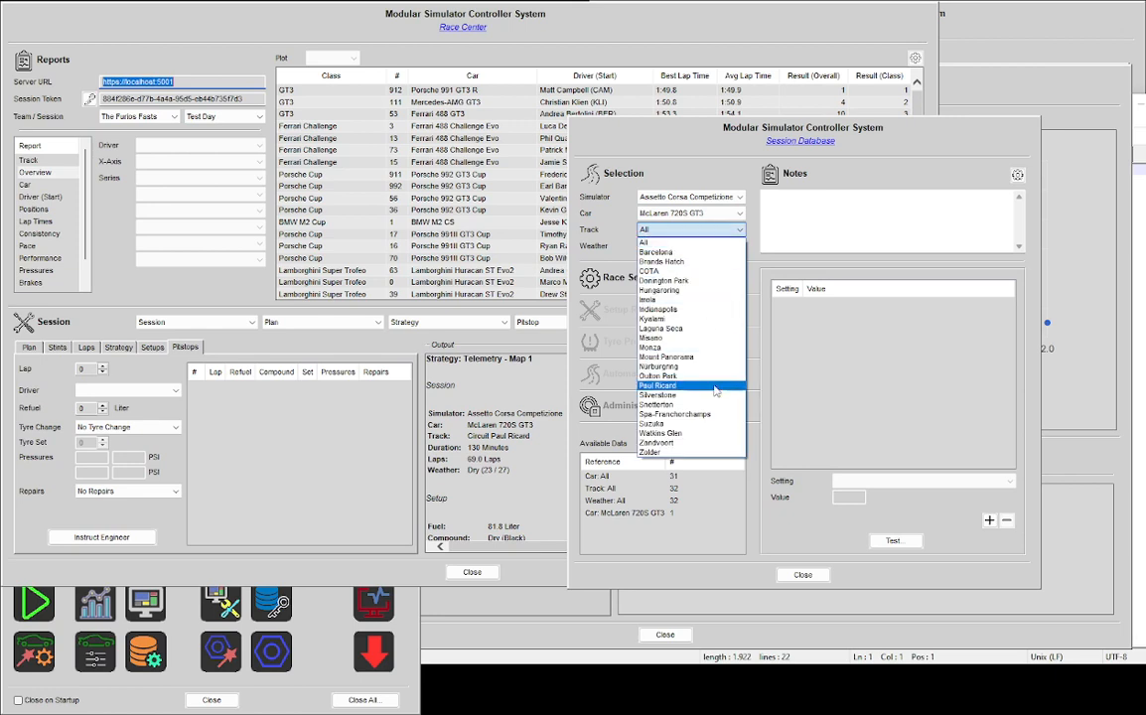
pyautogui.click(700, 349)
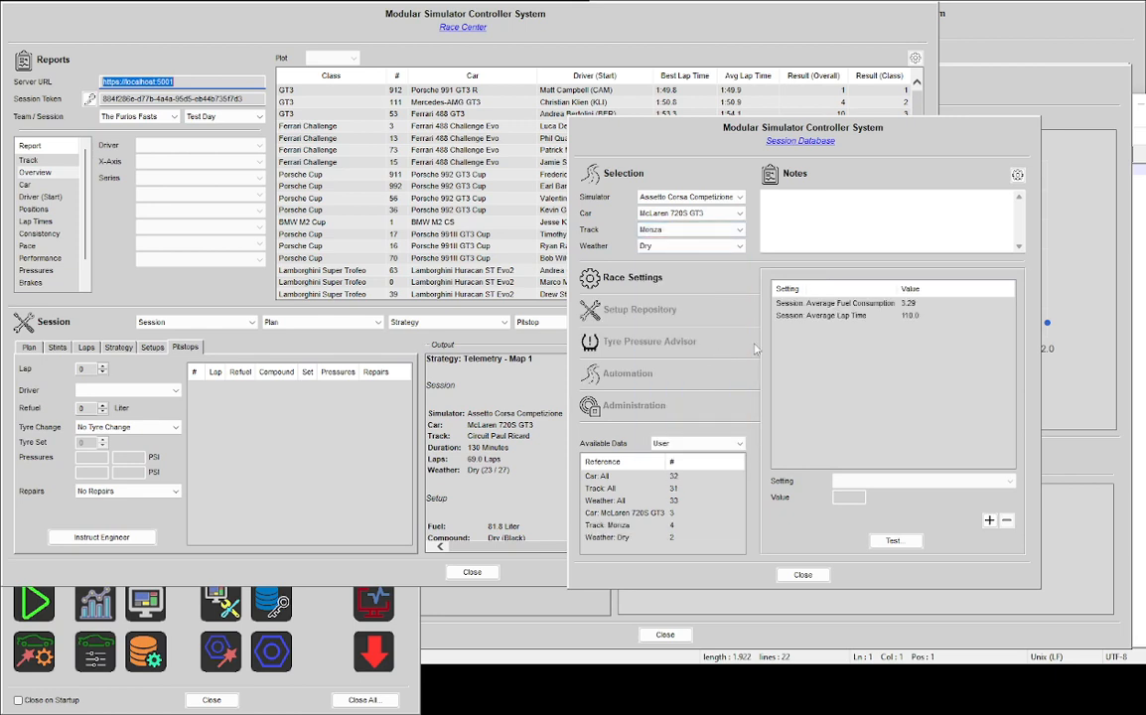
# Load advised Wet (Black) pressures 25.4, 25.9, 25.2, 25.6 PSI into the pitstop via Tyre Pressure Advisor
pyautogui.click(683, 353)
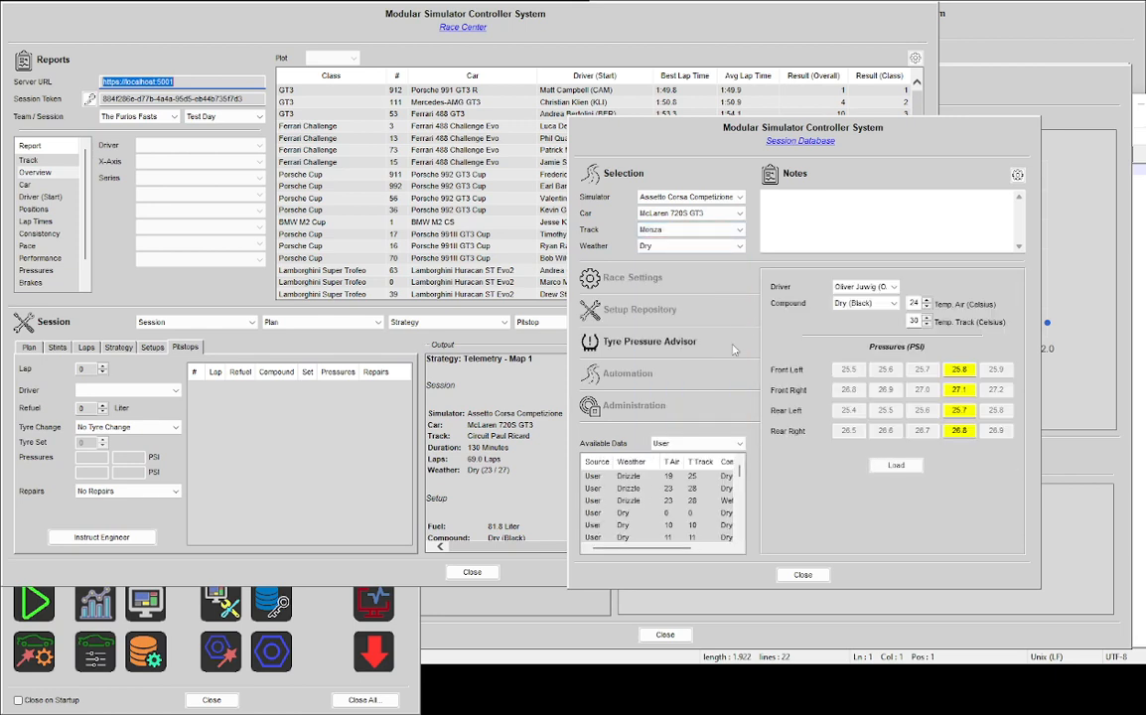
pyautogui.click(895, 469)
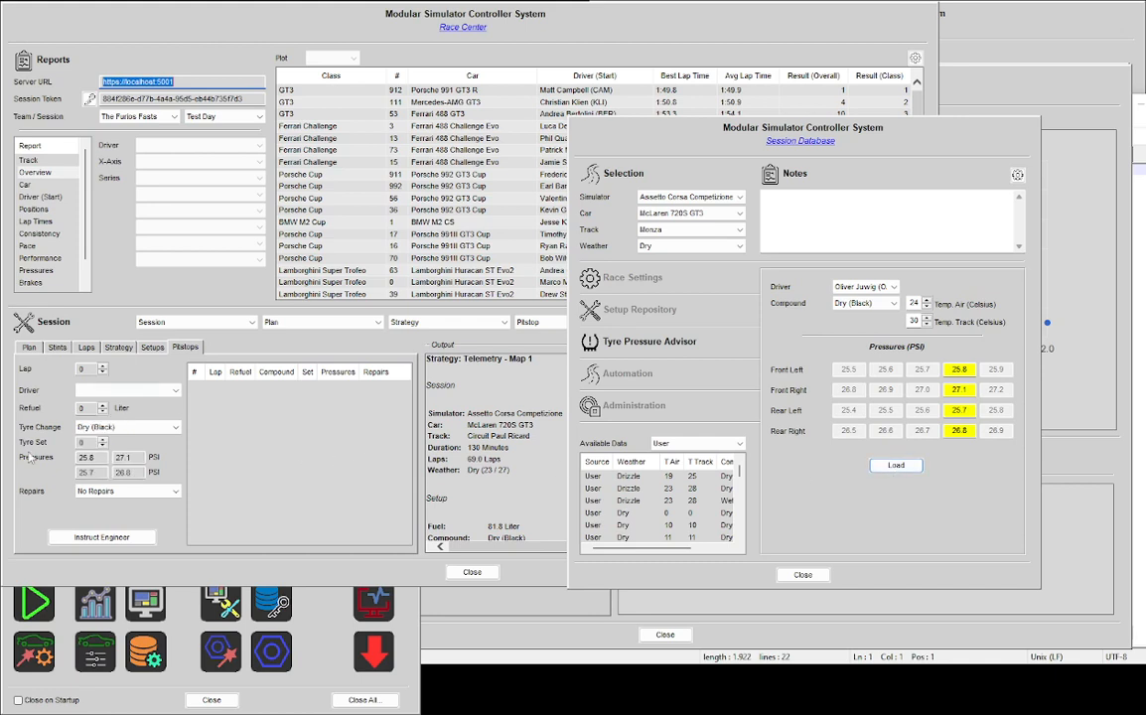
pyautogui.click(865, 303)
pyautogui.click(860, 320)
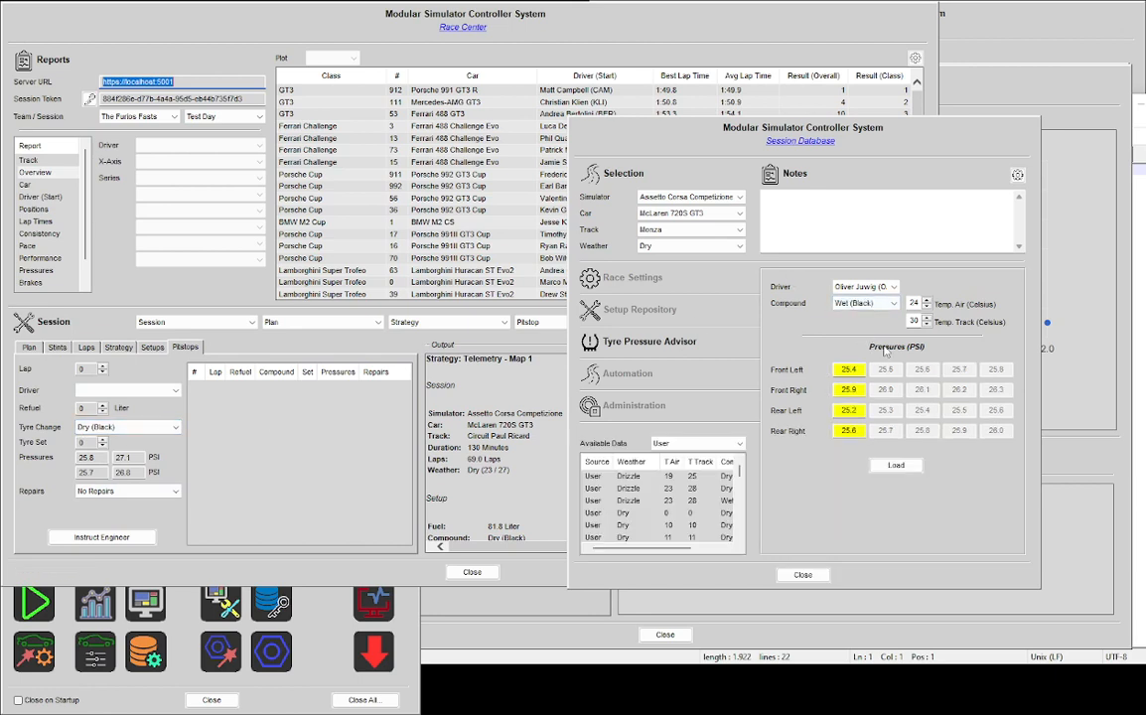
pyautogui.click(899, 465)
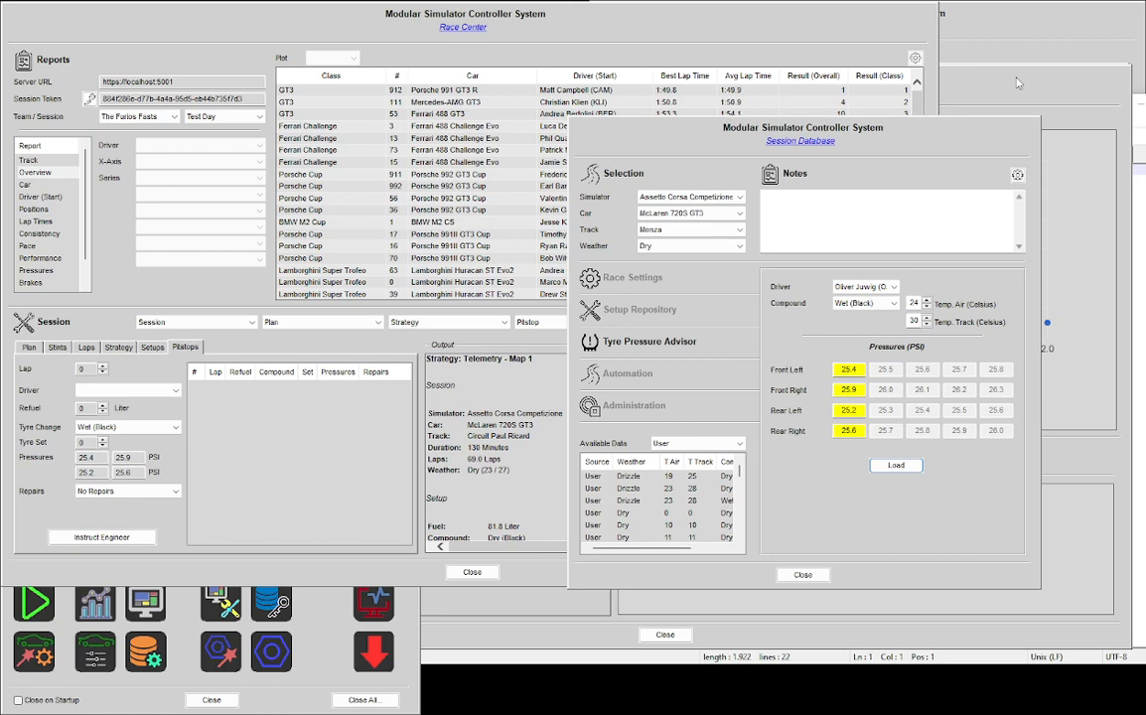
pyautogui.click(948, 191)
pyautogui.click(948, 195)
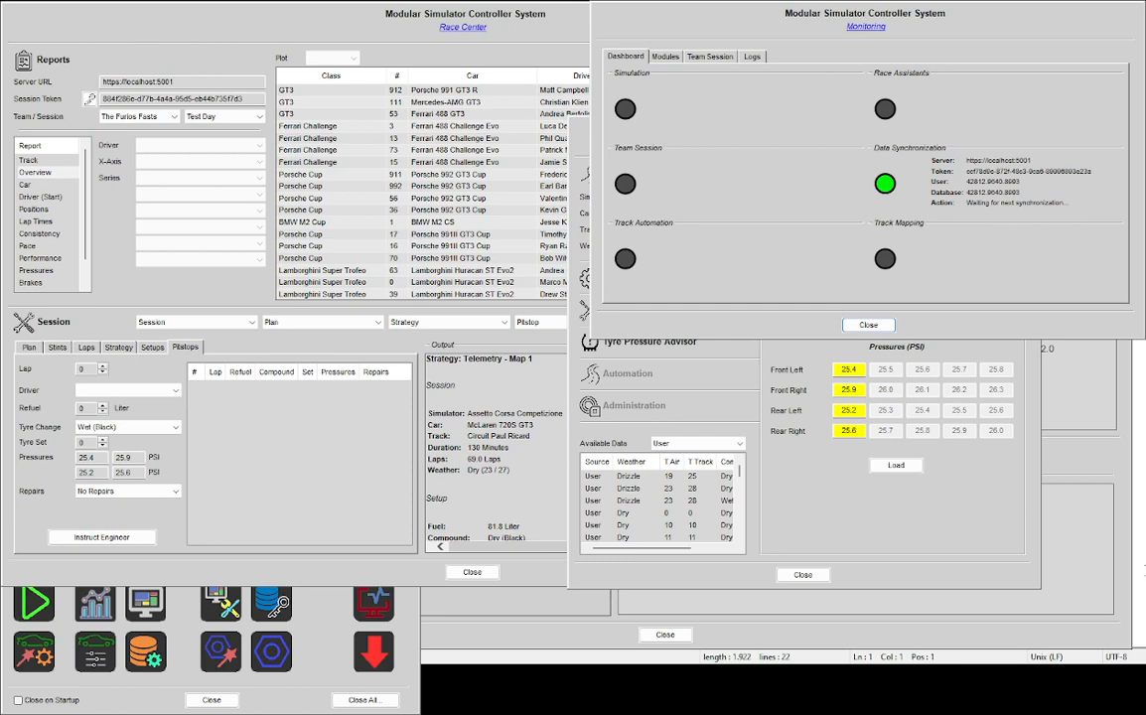
pyautogui.click(865, 482)
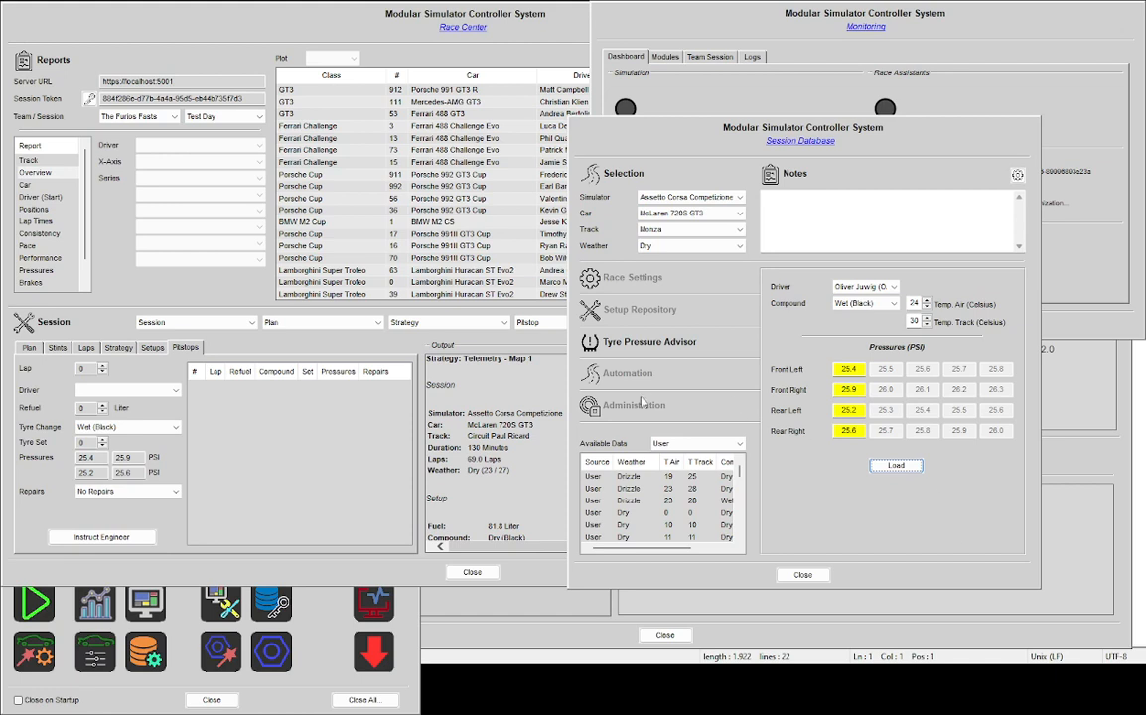
pyautogui.click(626, 409)
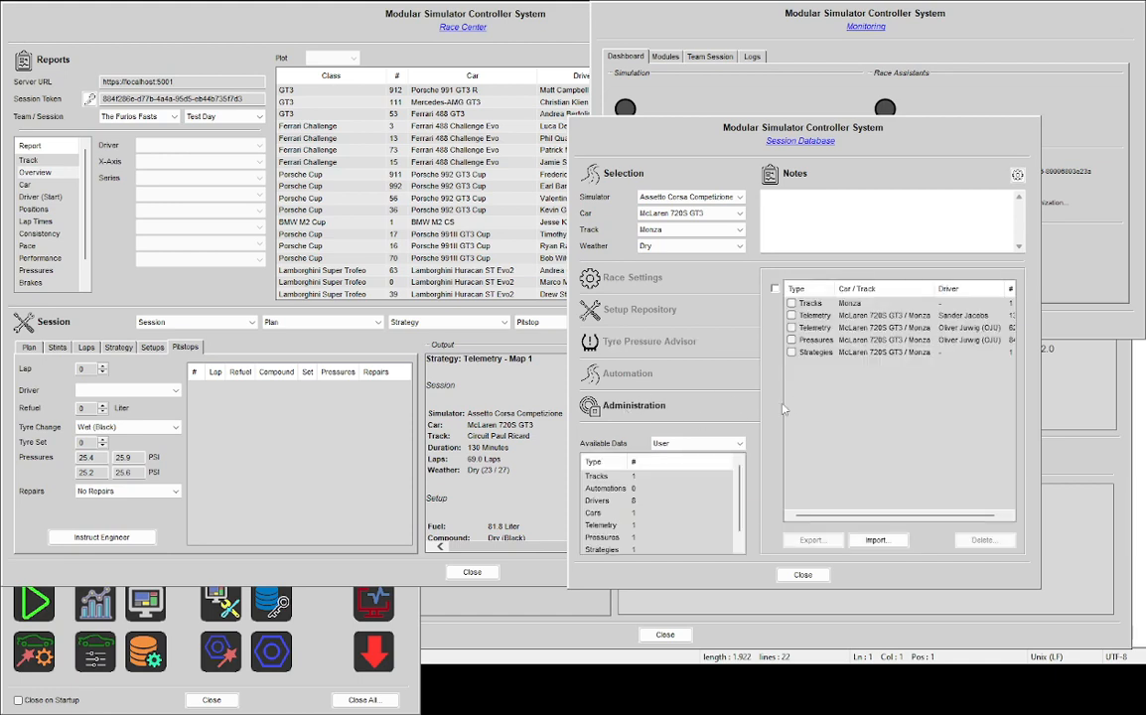
# Tick both Monza Telemetry records (134 and 628) in the Administration list
pyautogui.click(792, 315)
pyautogui.click(791, 327)
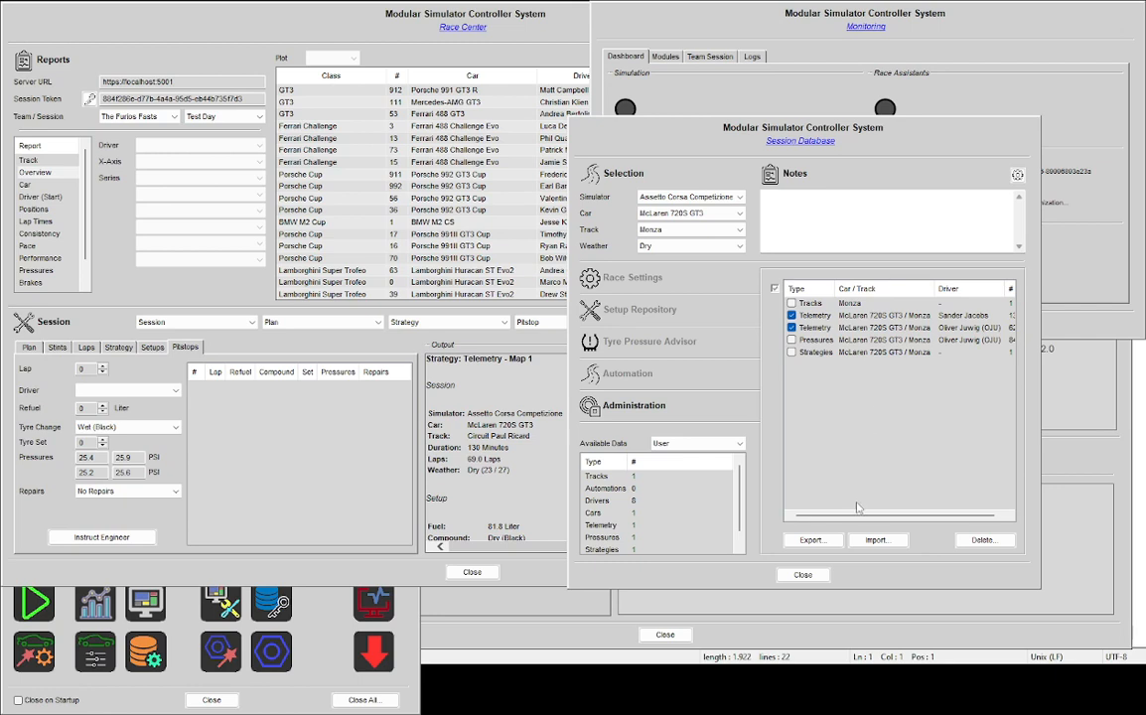
pyautogui.moveTo(877, 515); pyautogui.dragTo(968, 524)
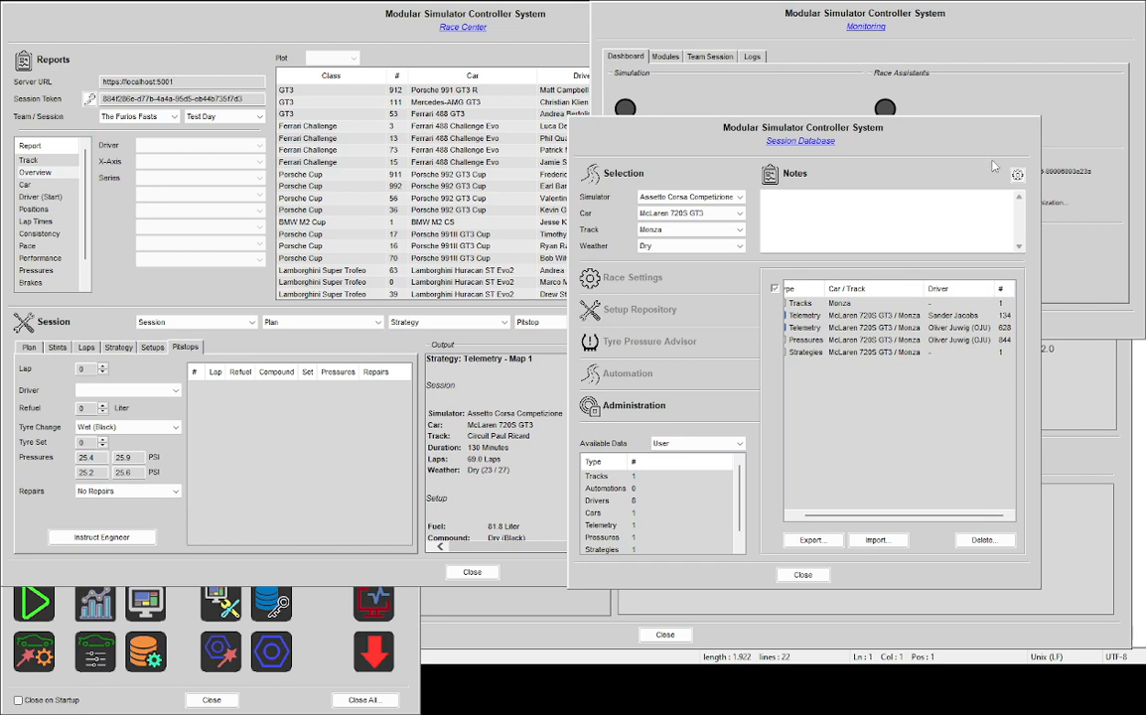
# Open Database Settings via the gear beside Notes, showing 10-minute Telemetry and Pressures sync
pyautogui.click(1017, 175)
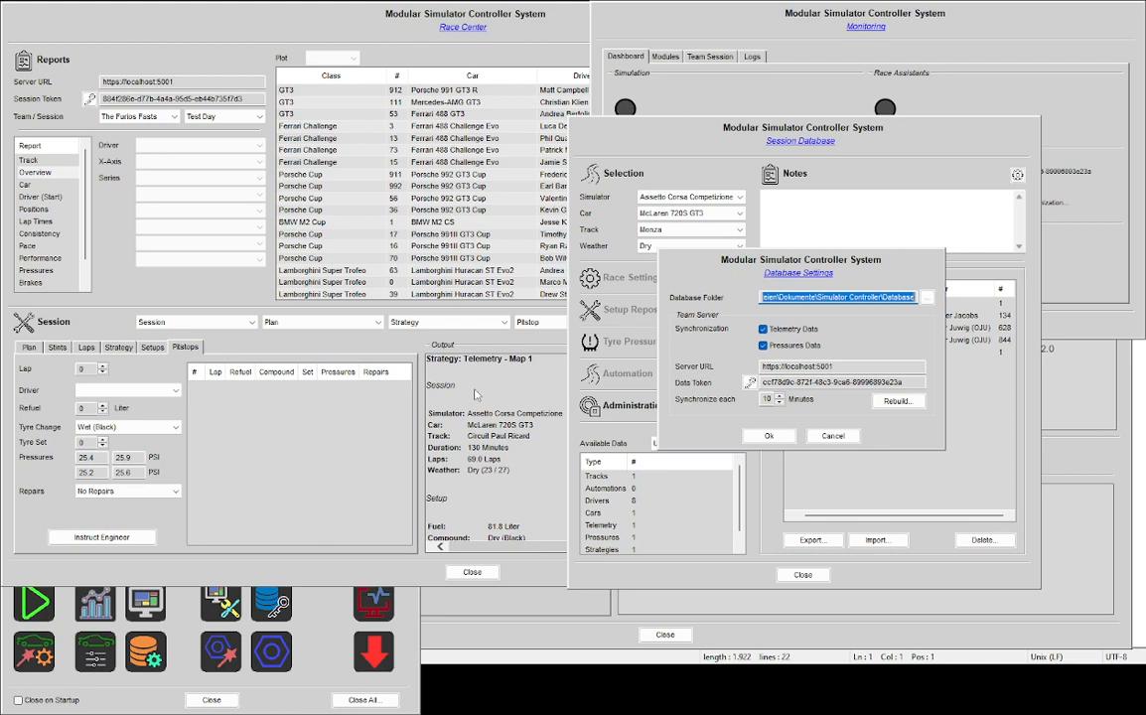
# Cancel Database Settings and scroll the Session Database list back to the left
pyautogui.click(847, 438)
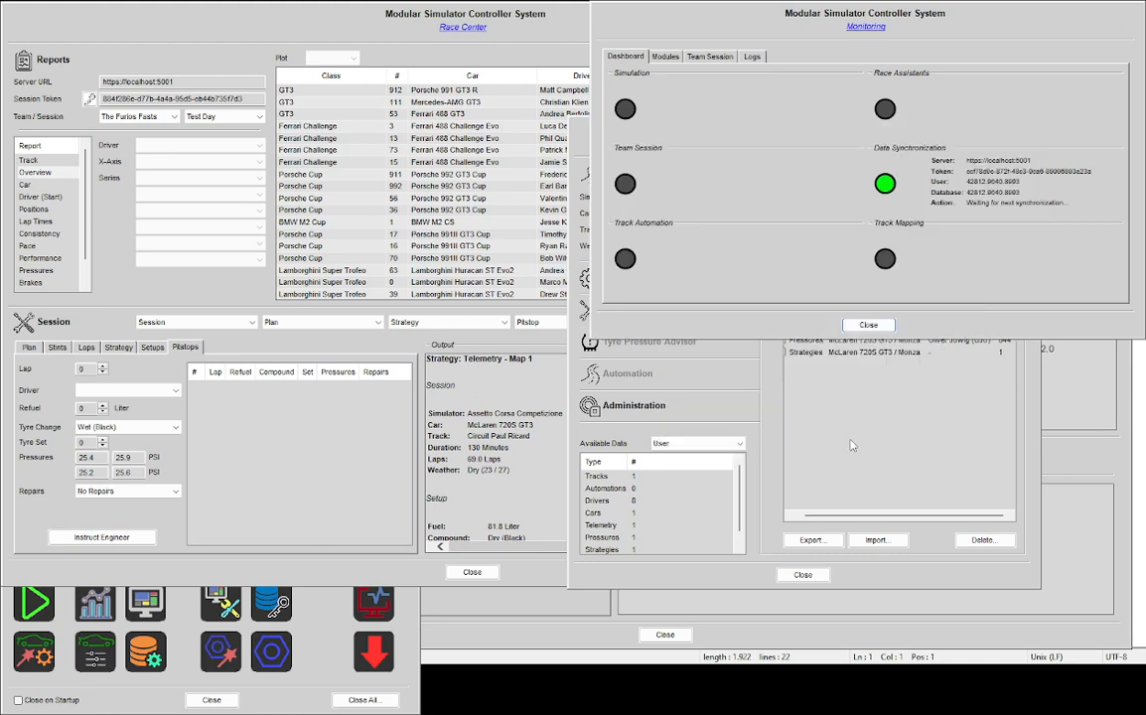
pyautogui.click(862, 417)
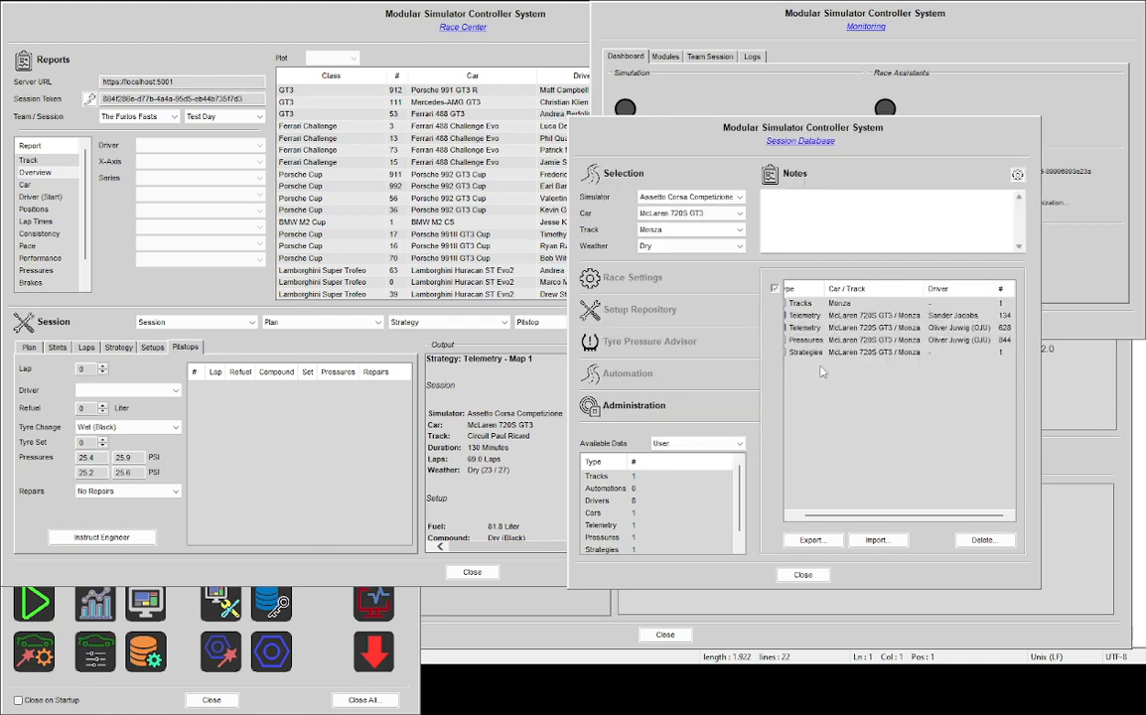
pyautogui.moveTo(807, 515); pyautogui.dragTo(801, 517)
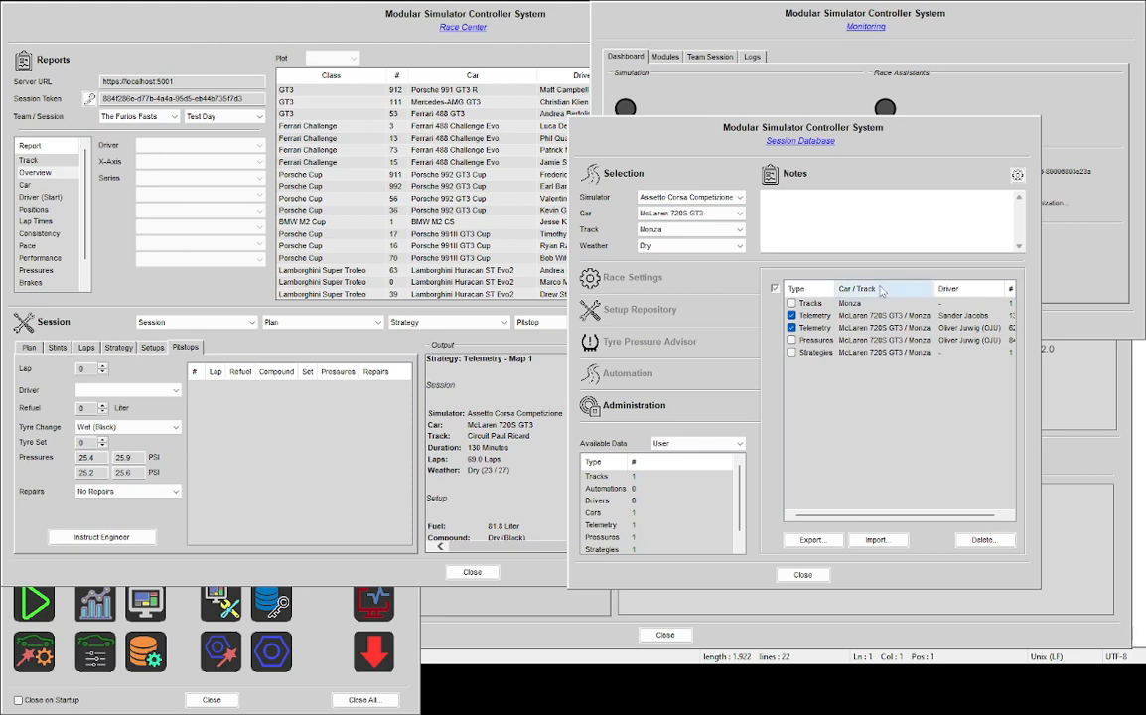
# Reopen Database Settings to see the team server URL and data token
pyautogui.click(1018, 175)
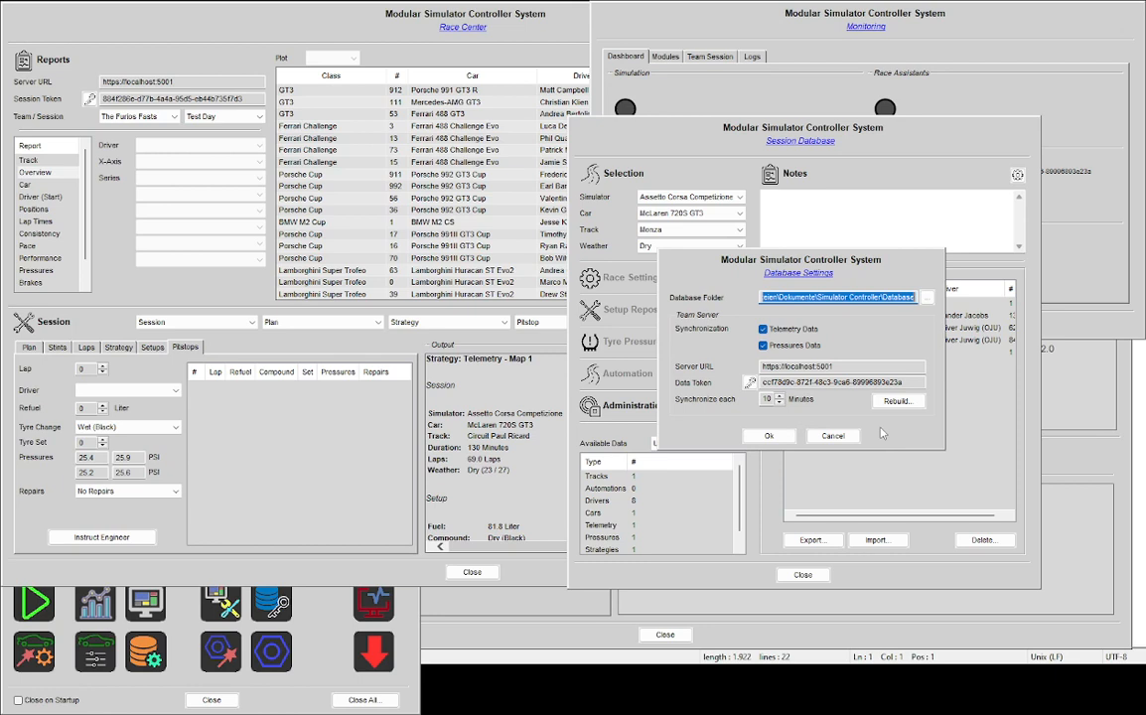
# Append a comma to the end of the team server Data Token value
pyautogui.moveTo(904, 383); pyautogui.dragTo(722, 389)
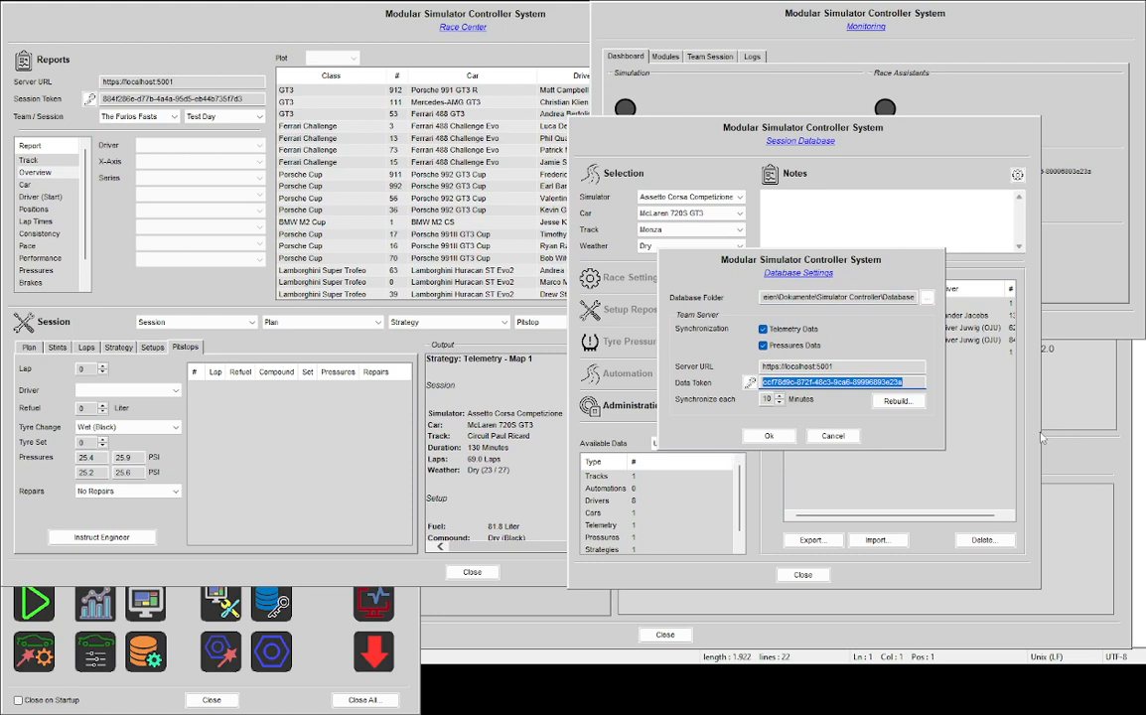
pyautogui.click(915, 384)
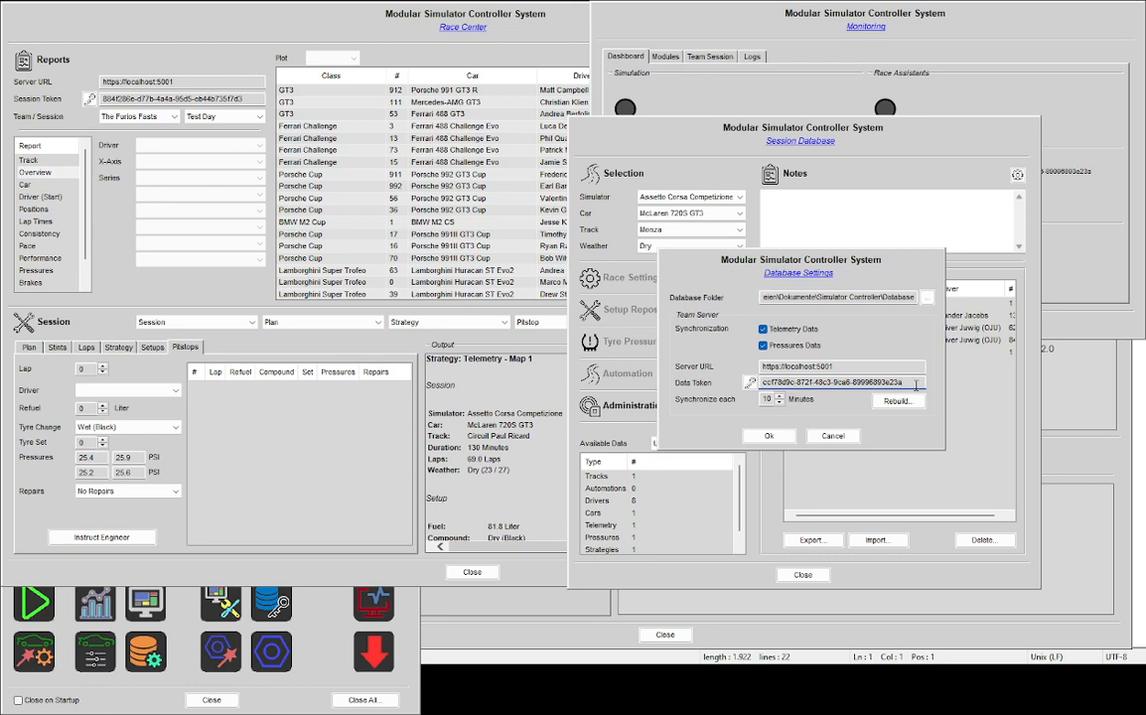
pyautogui.write(',')
# Sign in to Server Administration as admin, select the first account, and launch the Configuration tool
pyautogui.click(280, 616)
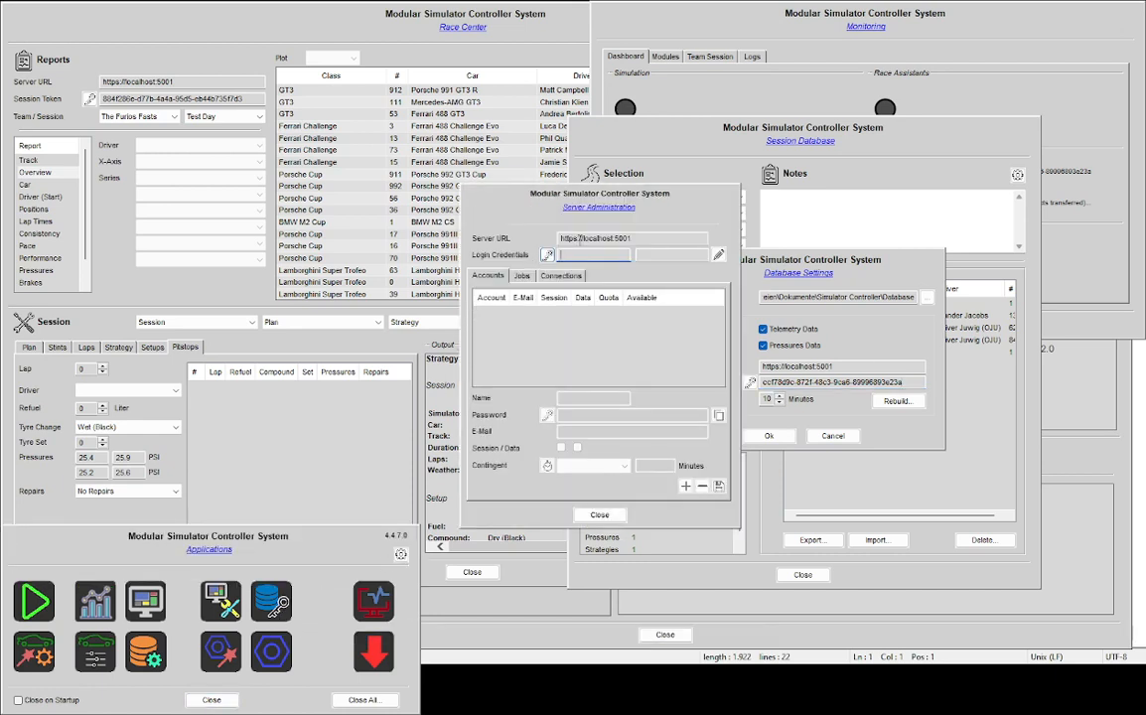
pyautogui.write('admini')
pyautogui.press('Tab')
pyautogui.write('•••••')
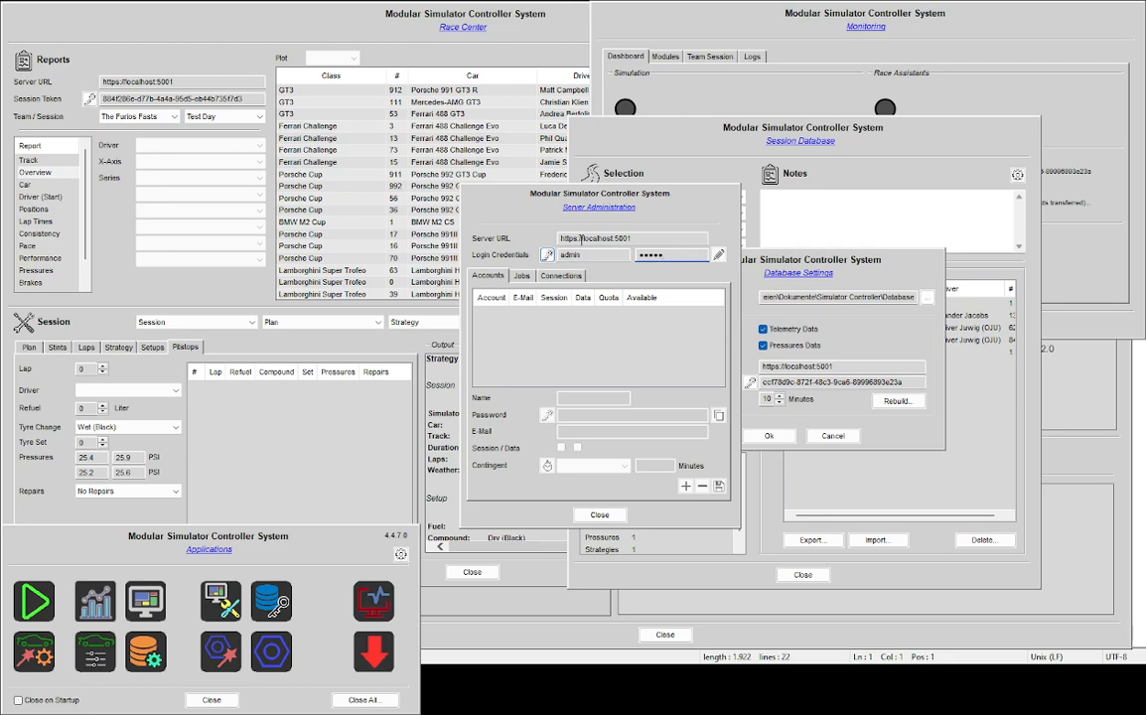
pyautogui.click(548, 256)
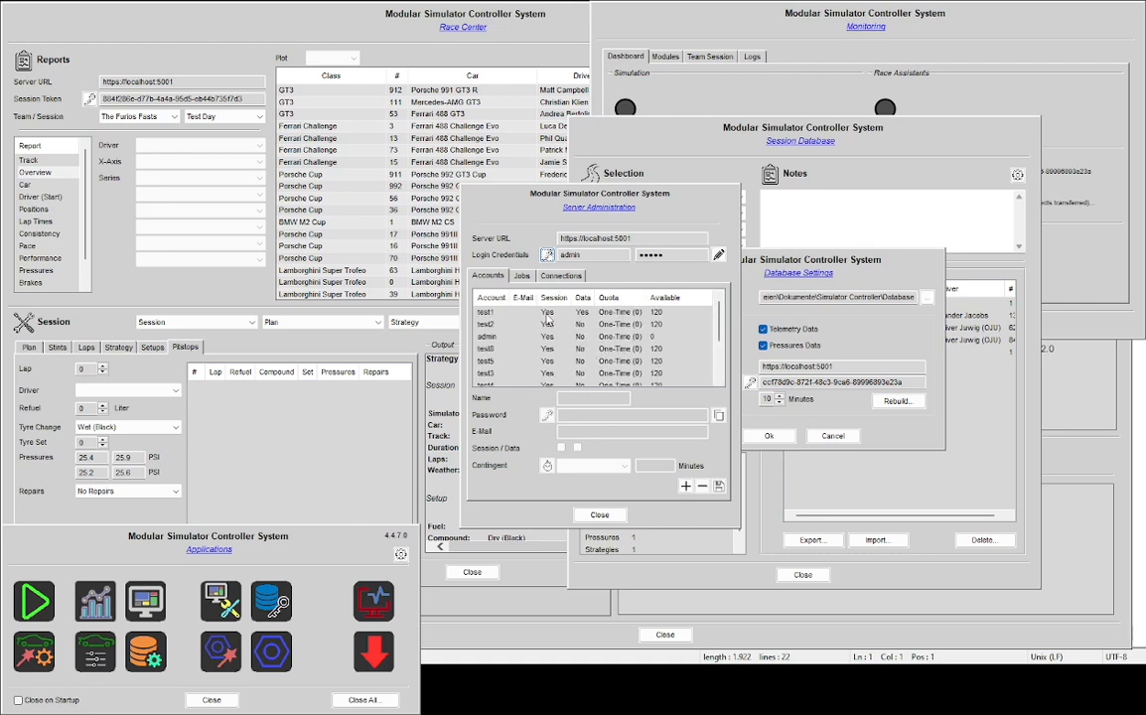
pyautogui.click(546, 314)
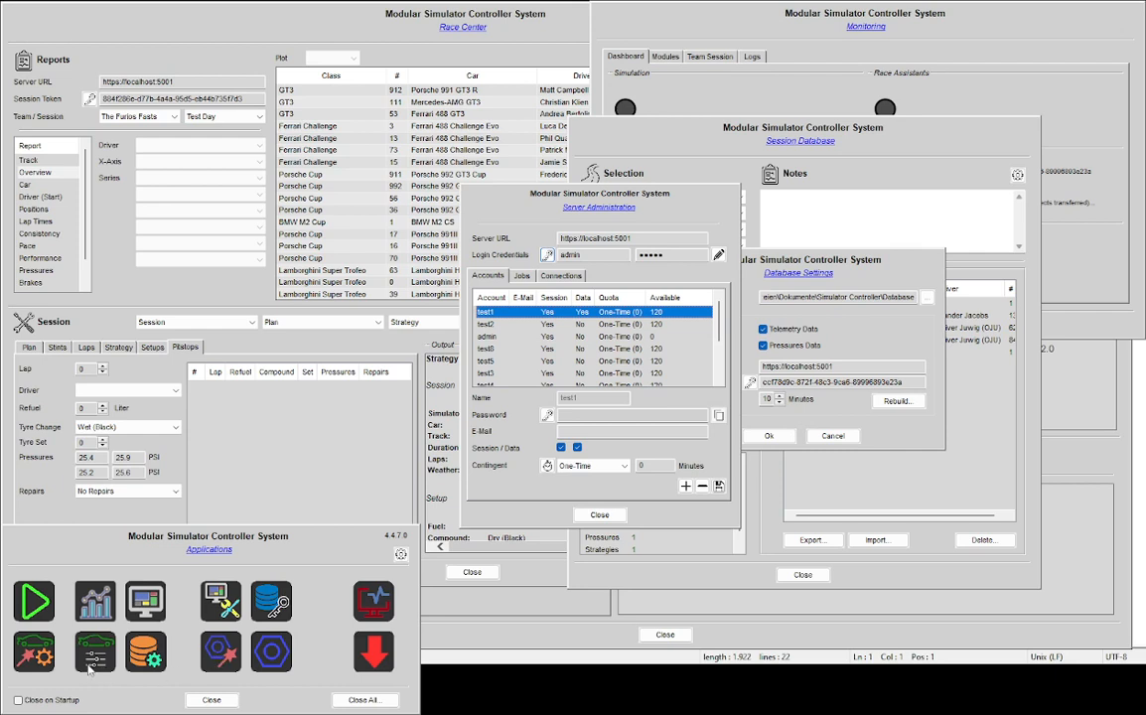
pyautogui.click(268, 652)
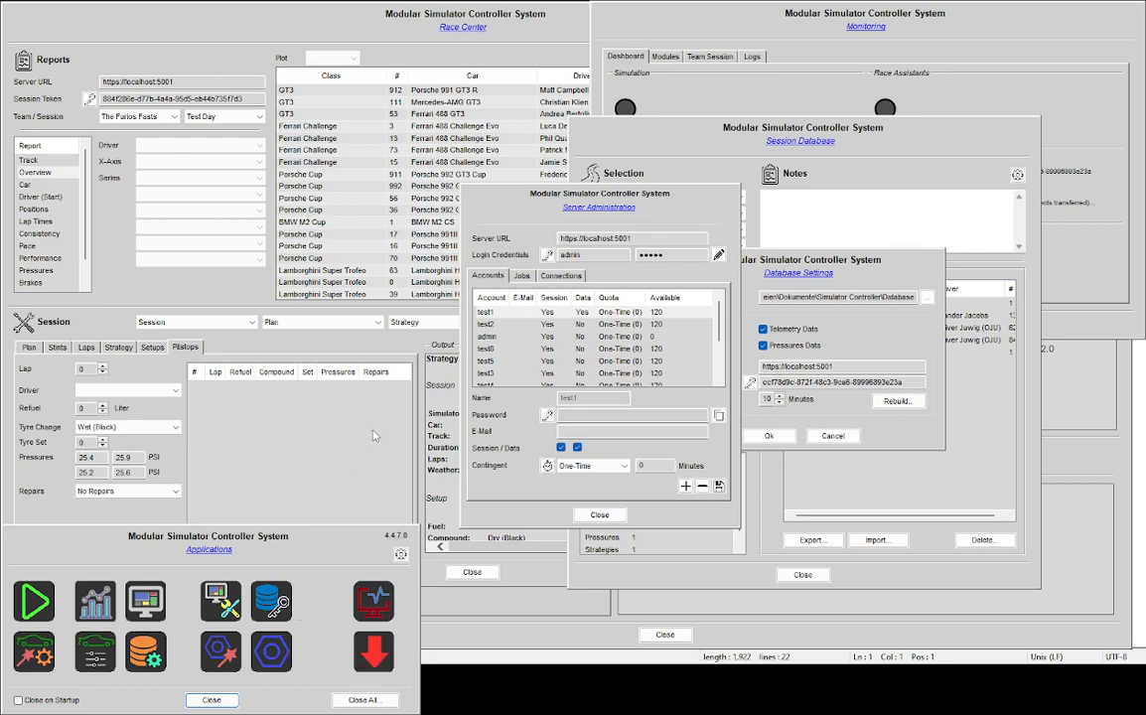
# Go to the Team Server settings page in Configuration, with Server Administration also visible
pyautogui.click(541, 132)
pyautogui.click(541, 132)
pyautogui.click(541, 131)
pyautogui.click(542, 131)
pyautogui.click(541, 131)
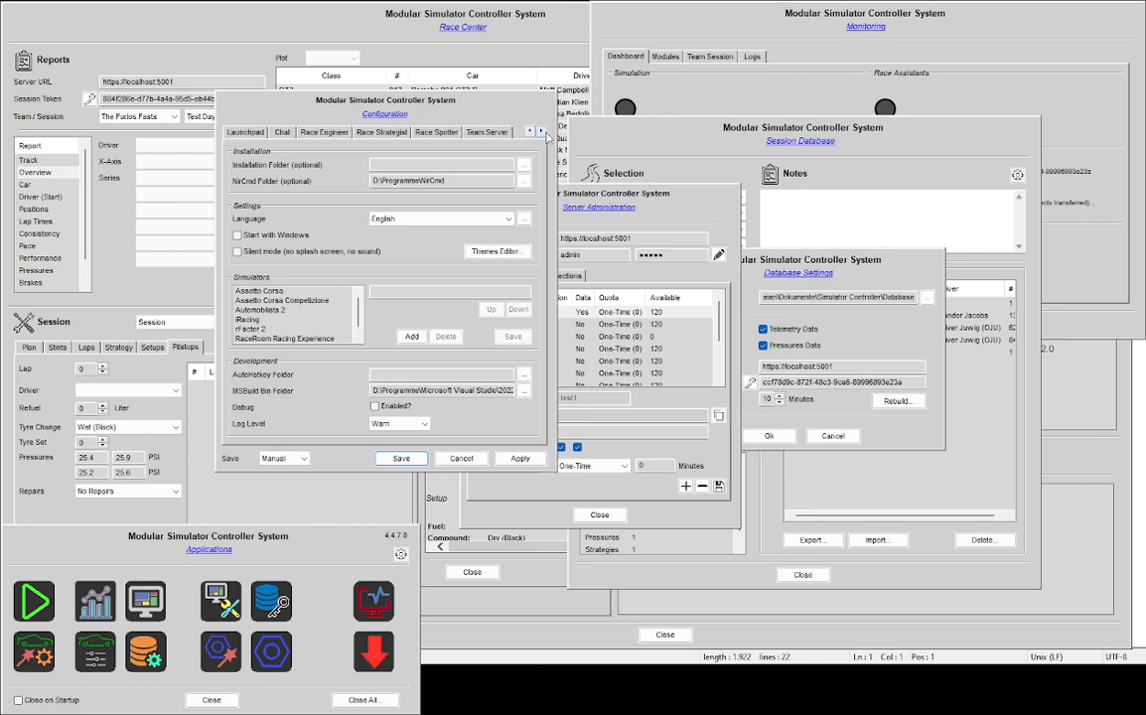
pyautogui.click(475, 135)
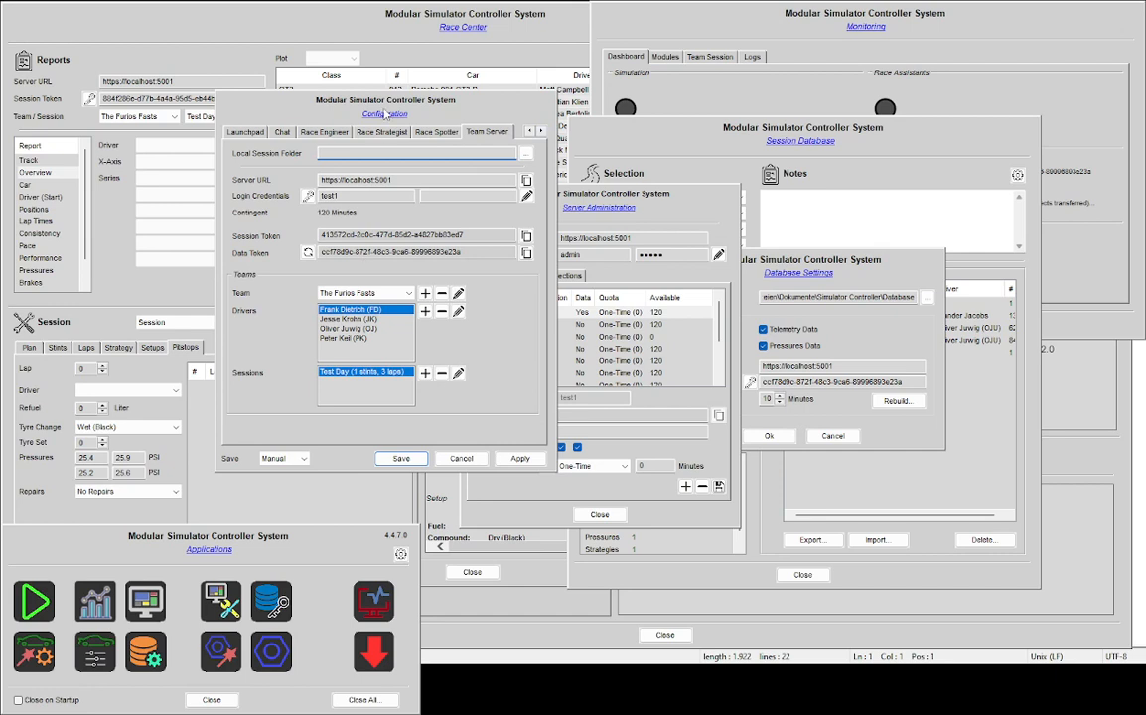
pyautogui.moveTo(347, 100); pyautogui.dragTo(245, 74)
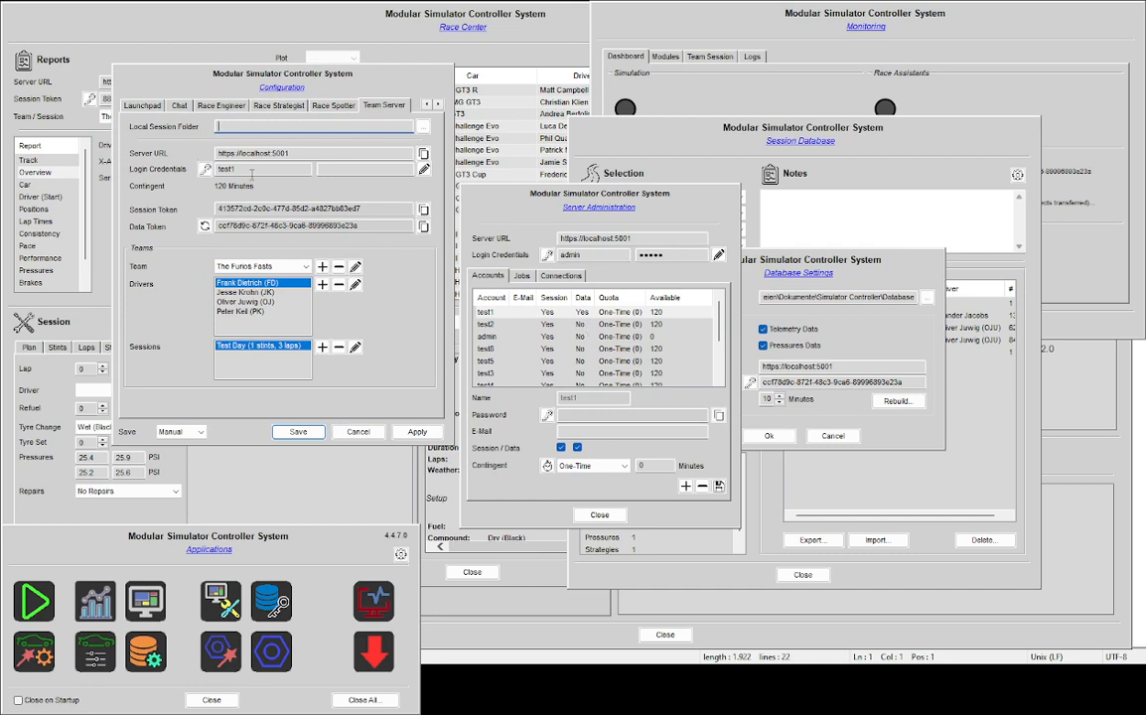
# Log in to the team server as test2 for a new token, then change the login to admin
pyautogui.click(246, 169)
pyautogui.press('BackSpace')
pyautogui.write('2')
pyautogui.click(205, 170)
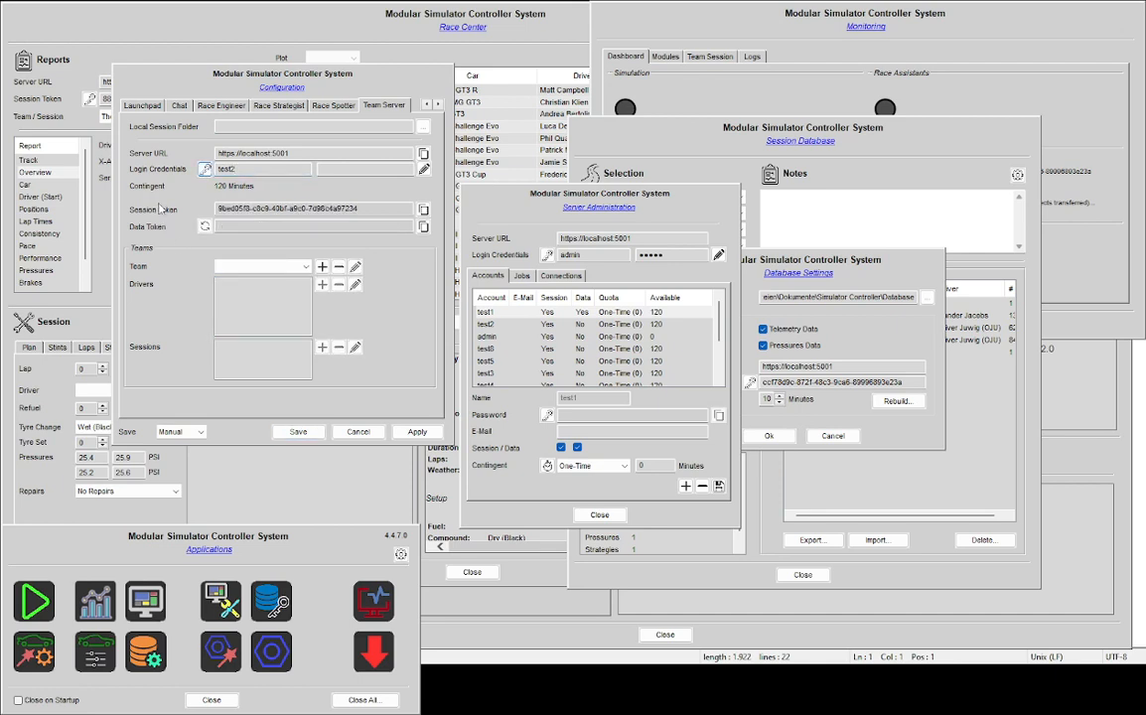
pyautogui.moveTo(259, 167); pyautogui.dragTo(194, 164)
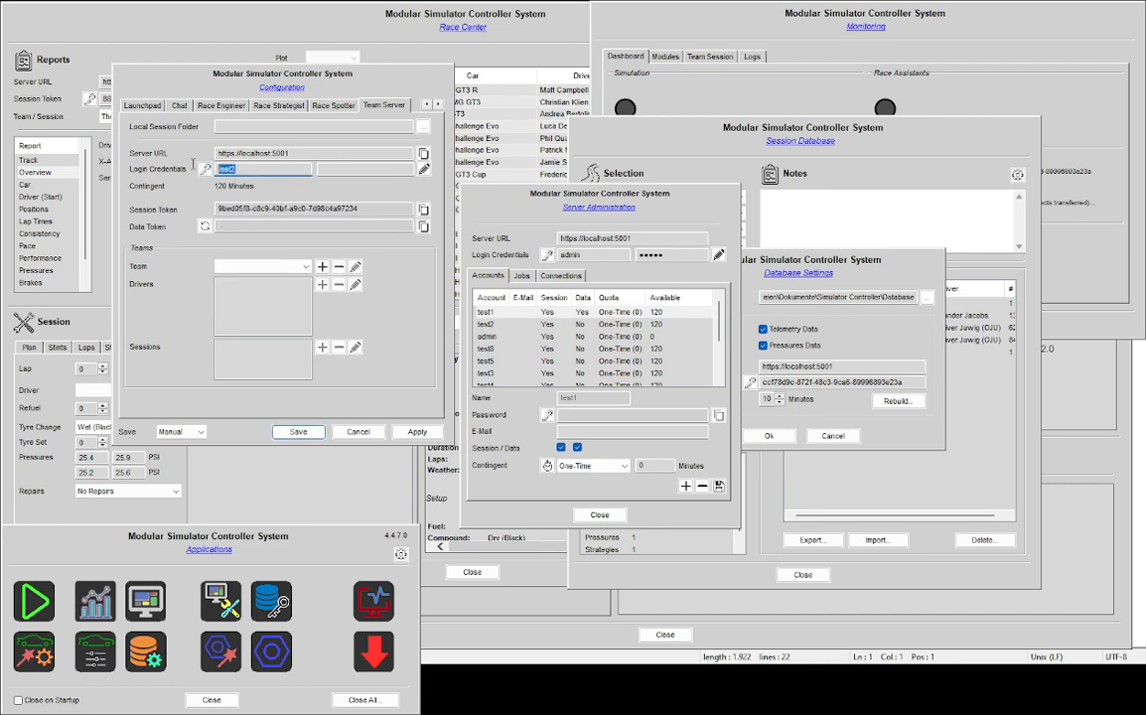
pyautogui.write('admin')
# Save account test5 with Session/Data access unchecked, then attempt a team server login as test5
pyautogui.click(532, 361)
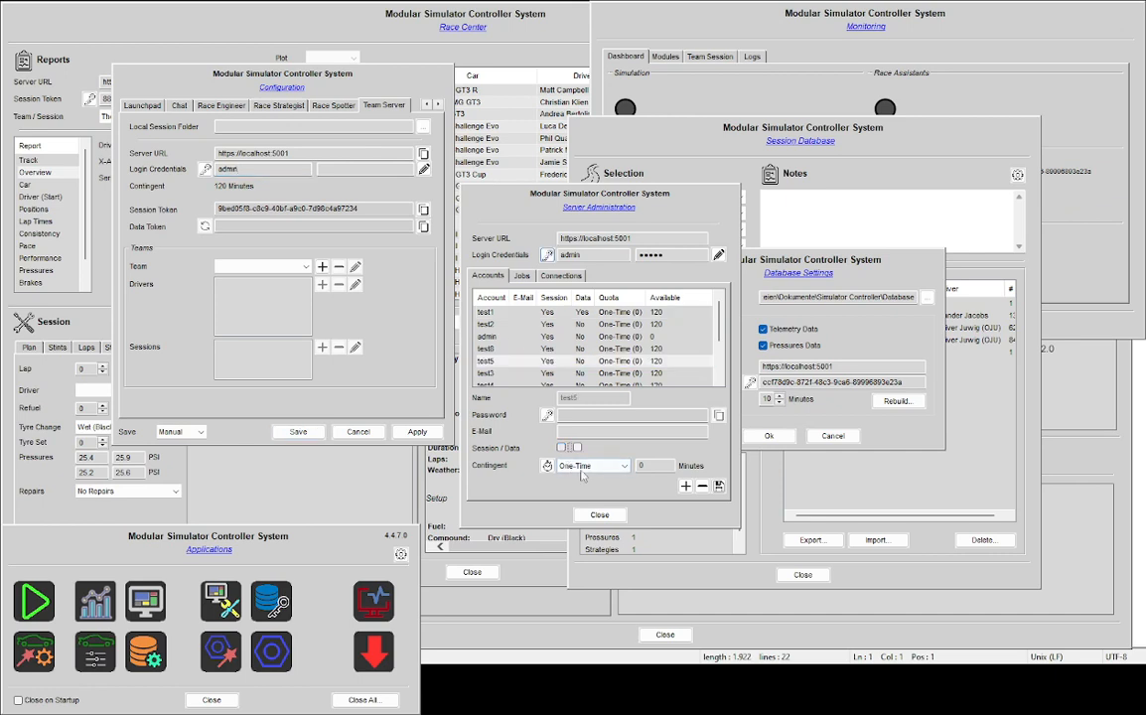
pyautogui.click(719, 486)
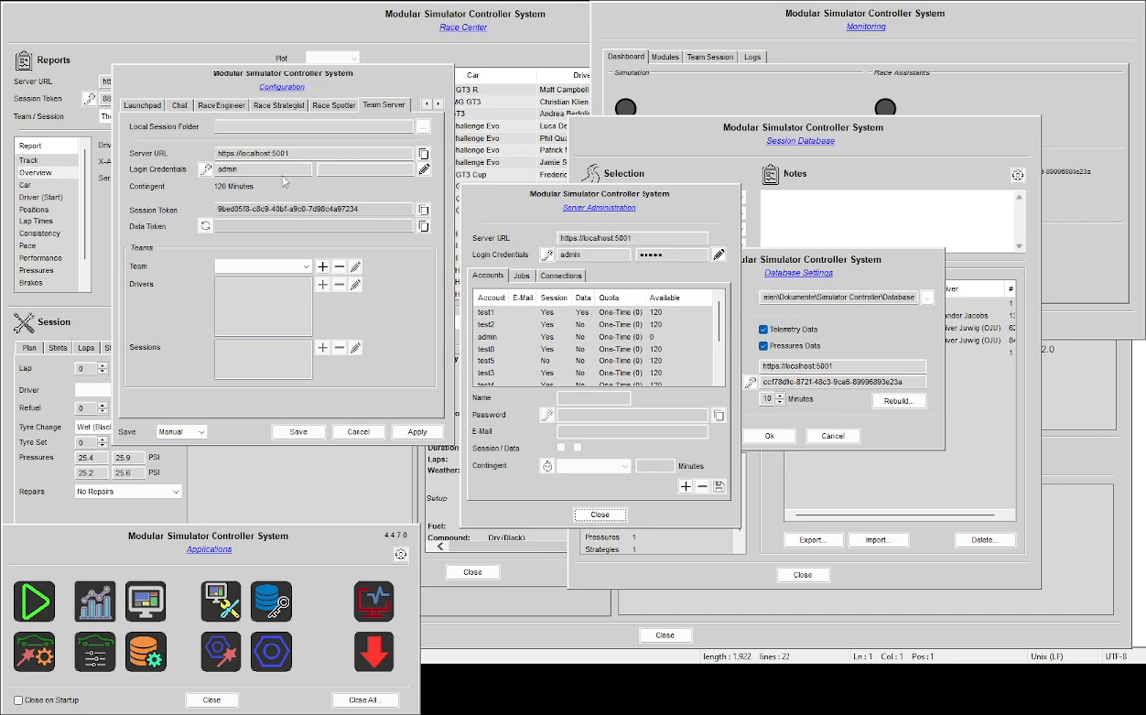
pyautogui.moveTo(253, 168); pyautogui.dragTo(146, 156)
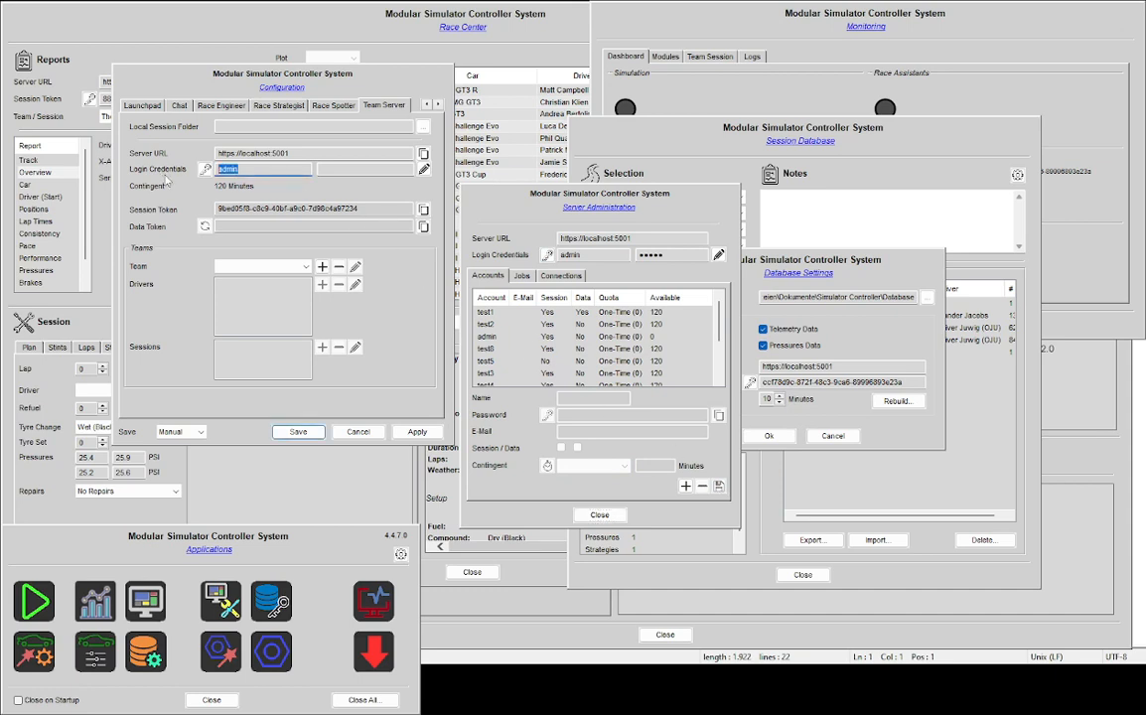
pyautogui.write('test5')
pyautogui.click(204, 169)
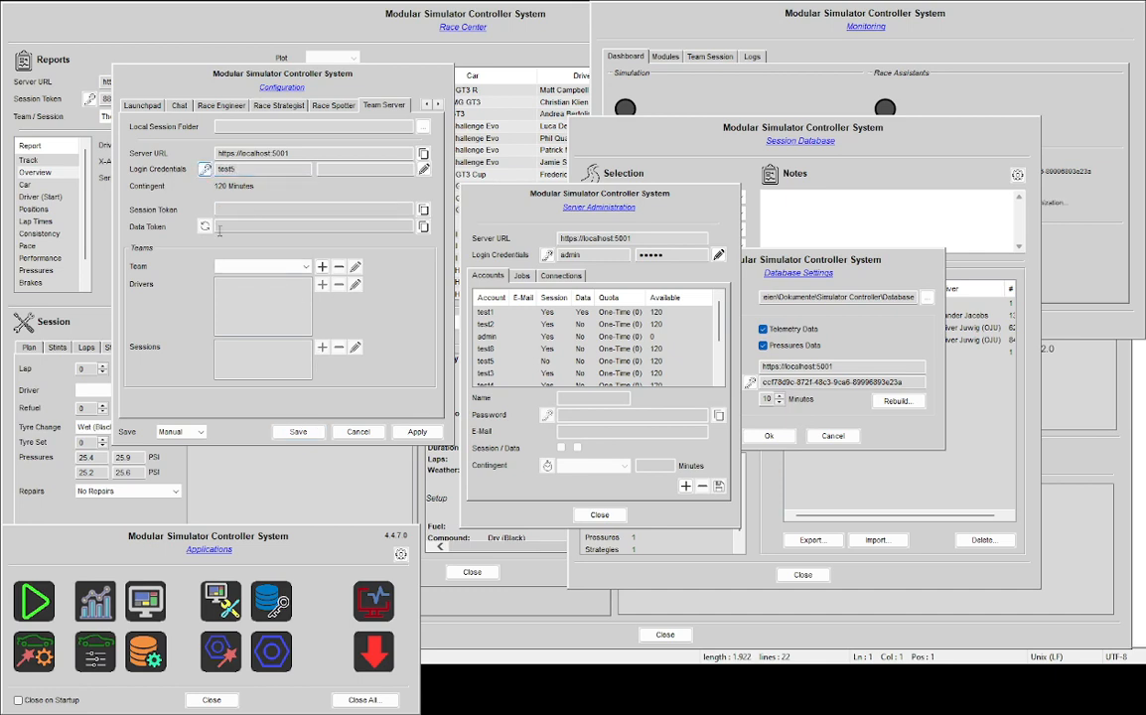